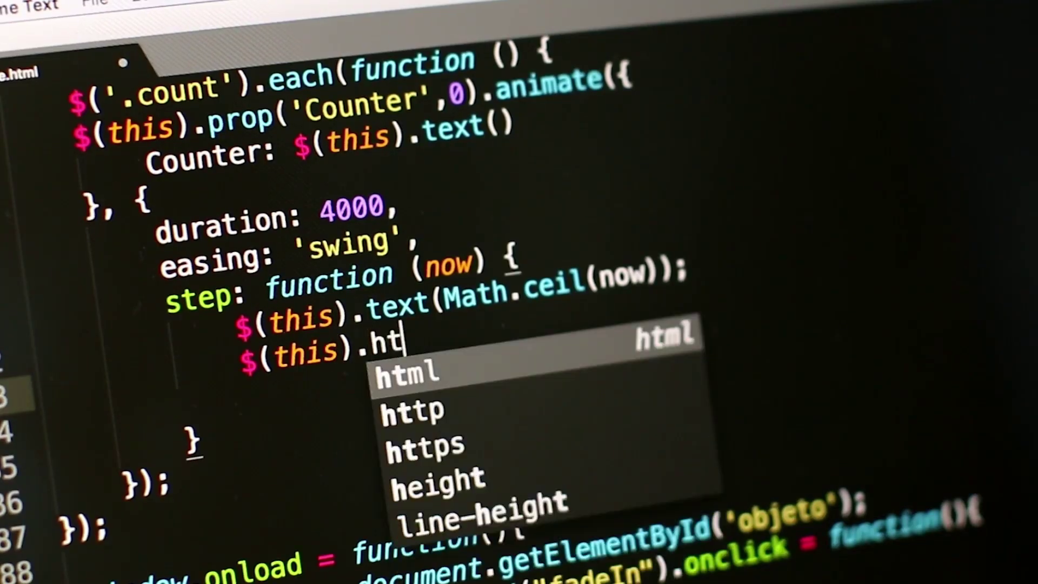
pyautogui.write('text')
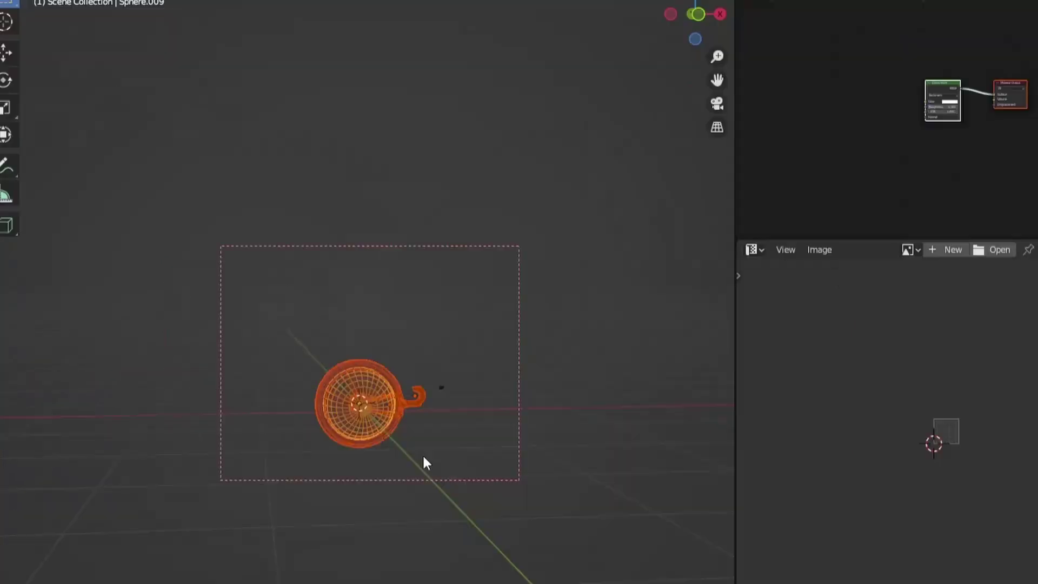
# - Scale the selected round object down to about 0.498 of its size while looking through the camera
pyautogui.press('Delete')
pyautogui.hotkey('ctrl', 'z')
pyautogui.press('KP_0')
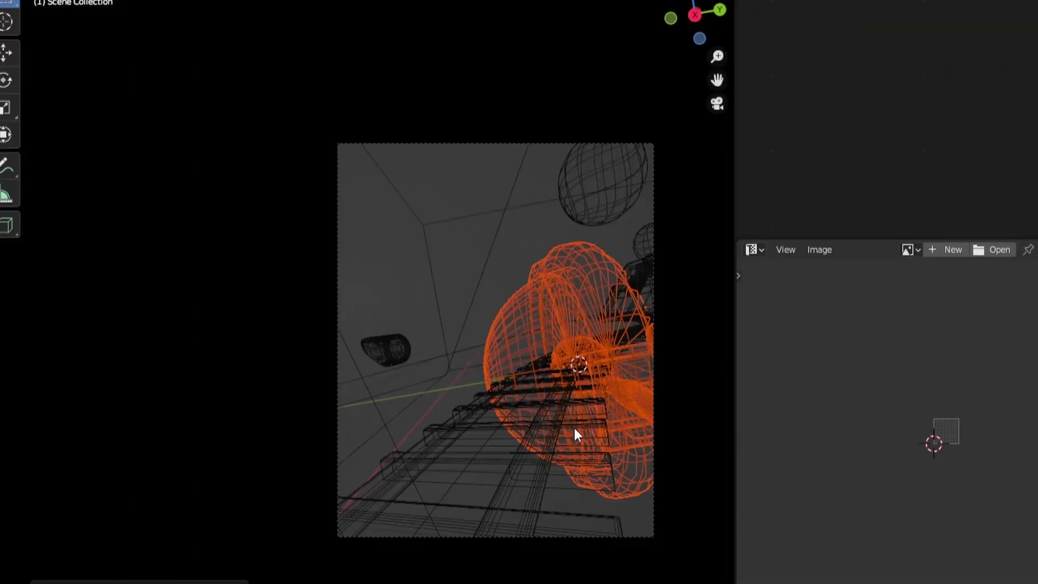
pyautogui.press('s')
pyautogui.click(577, 396)
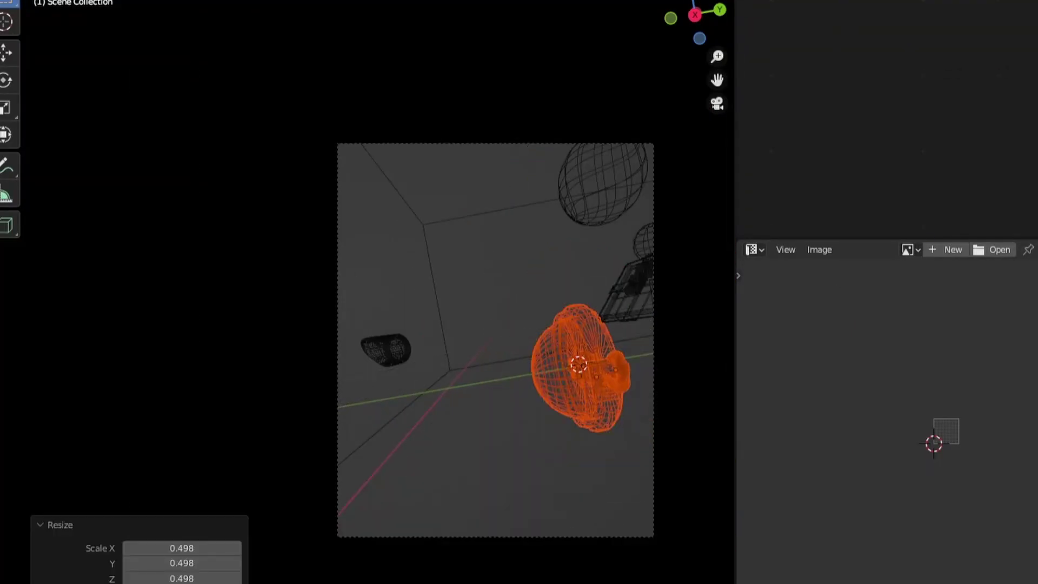
pyautogui.press('KP_1')
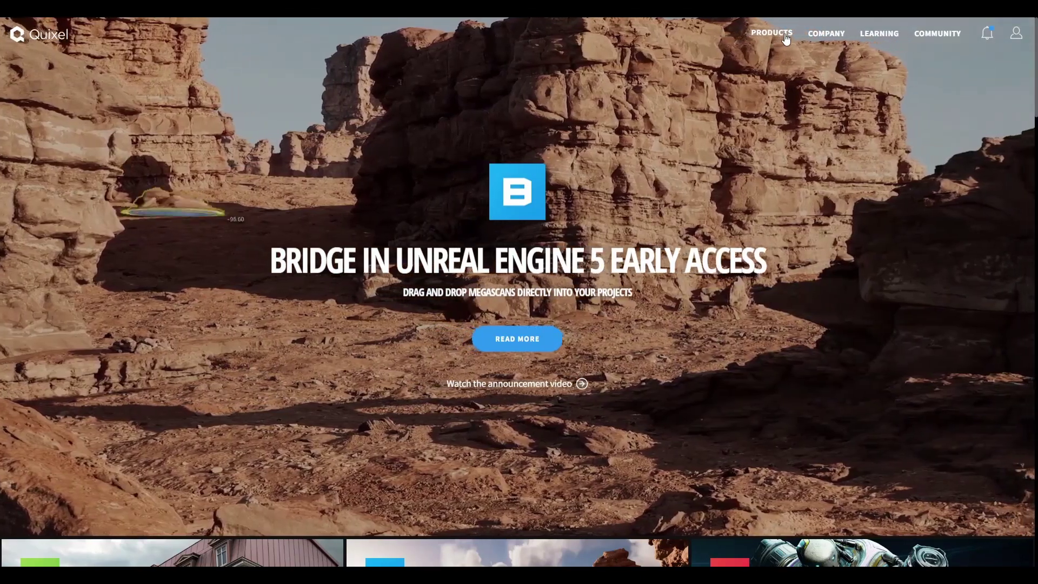
# - Look through the Quixel Megascans home page in the browser and open the 3D Assets category
pyautogui.moveTo(785, 39)
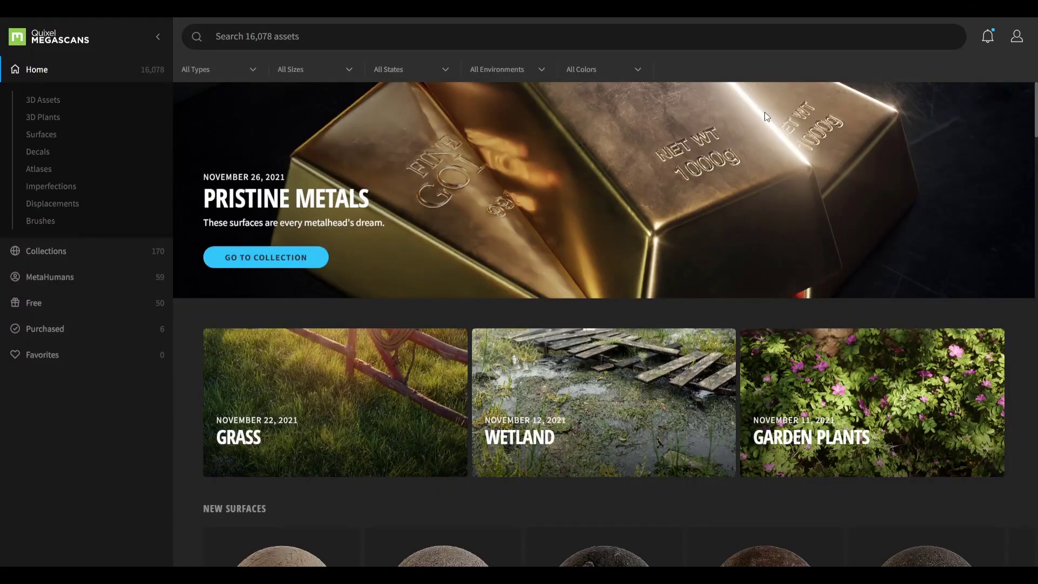
pyautogui.scroll(-8, 764, 122)
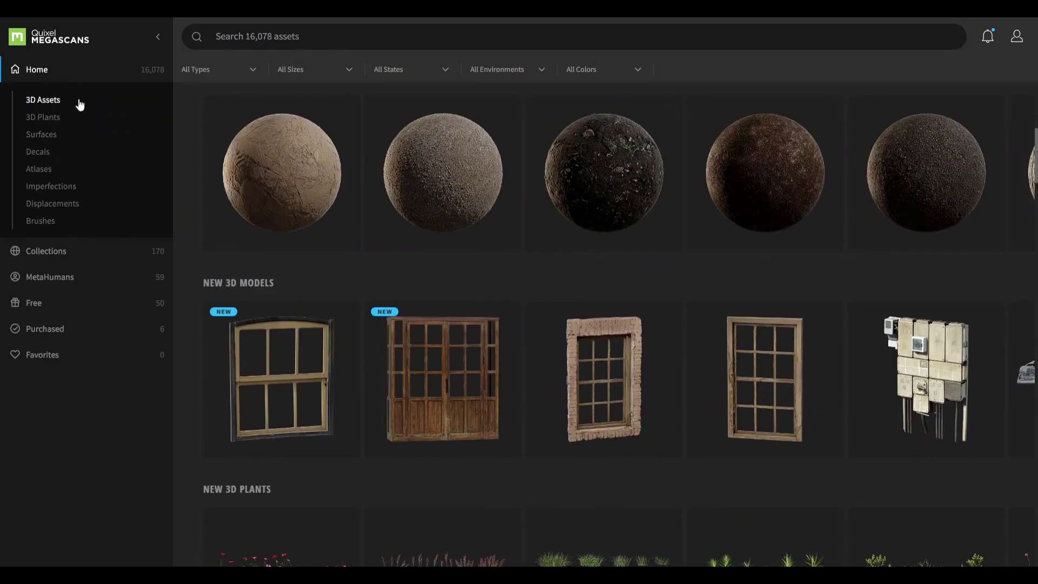
pyautogui.scroll(8, 325, 167)
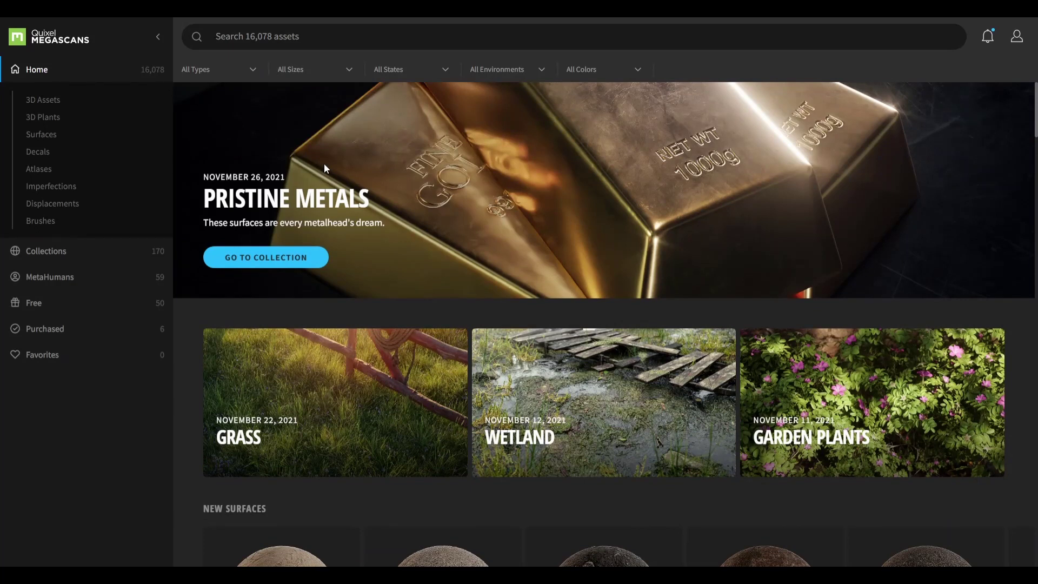
pyautogui.click(52, 101)
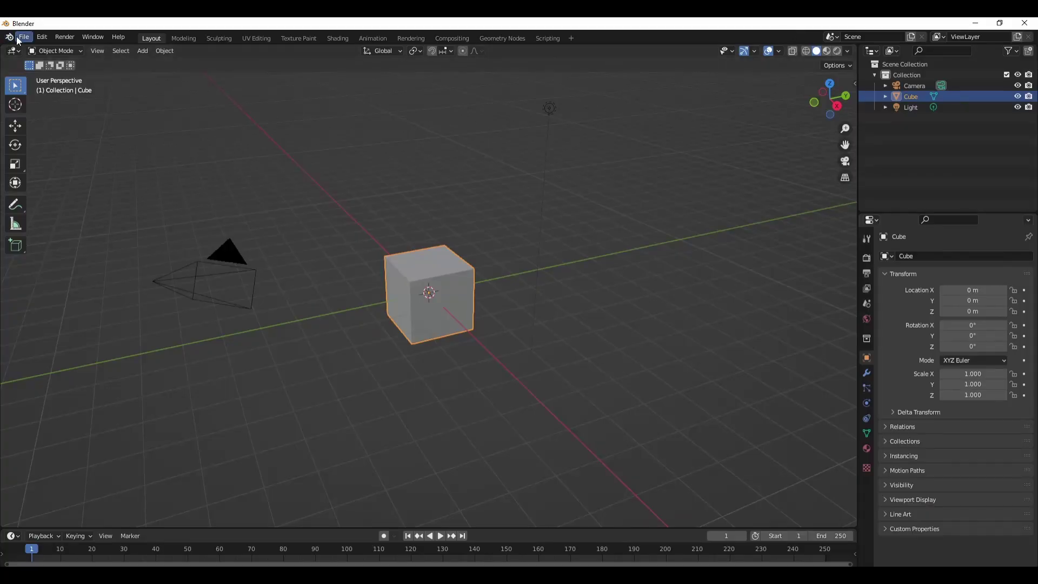
# - Switch to Blender and enable the Import Images as Planes add-on in the preferences
pyautogui.click(19, 39)
pyautogui.moveTo(41, 37)
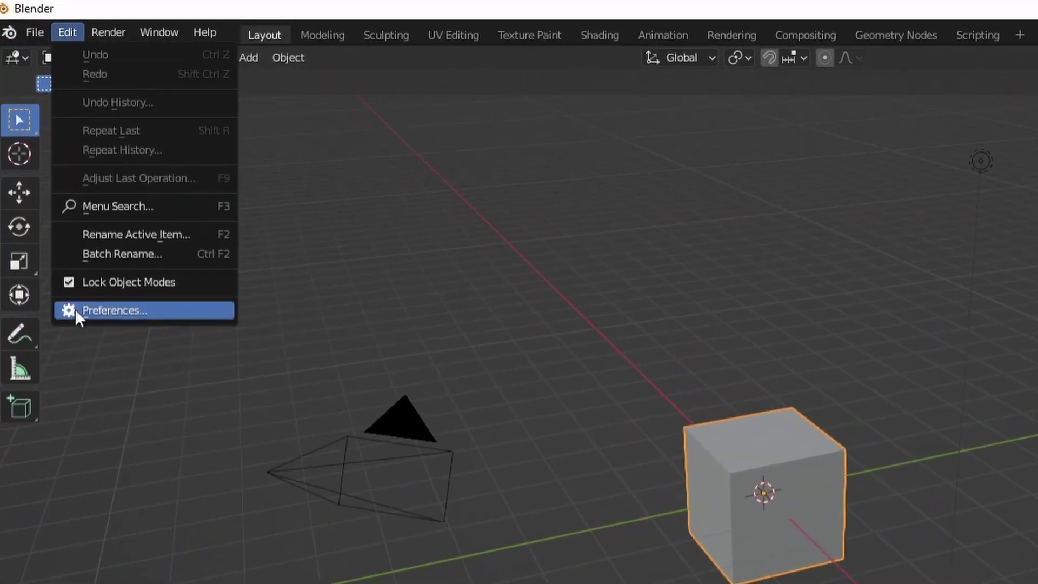
pyautogui.click(75, 309)
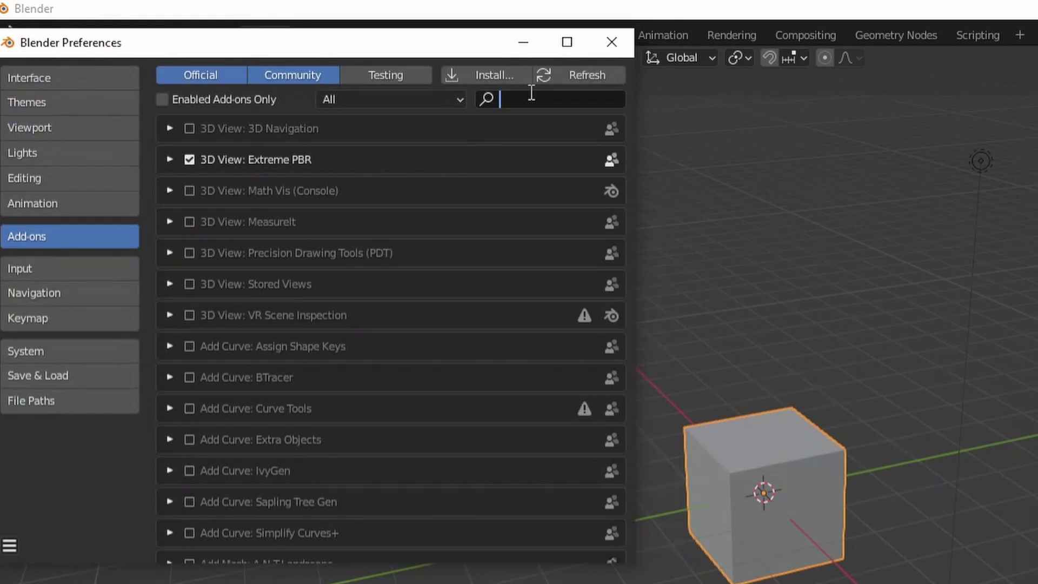
pyautogui.write('imag')
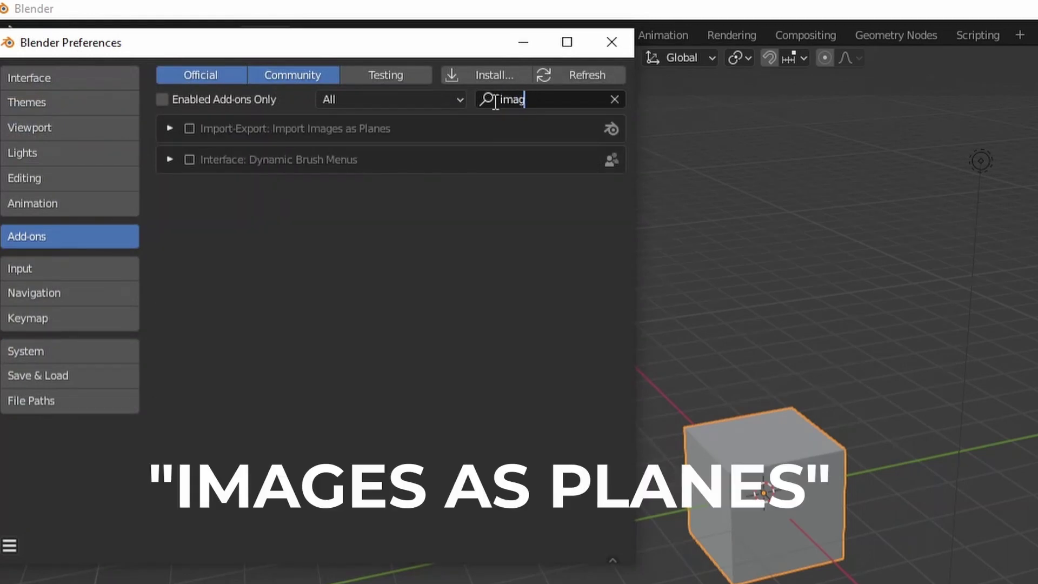
pyautogui.click(189, 129)
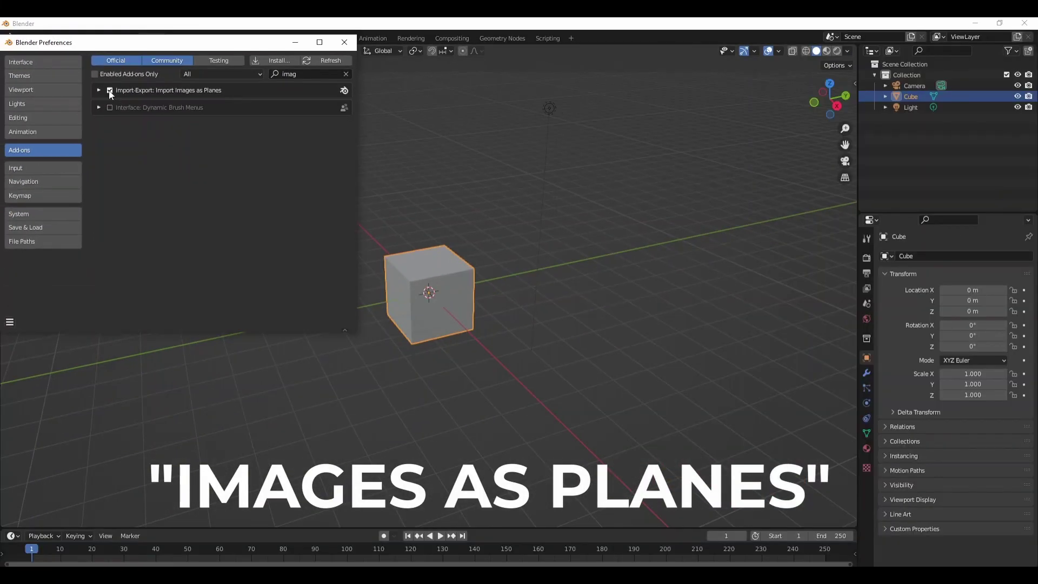
pyautogui.click(345, 73)
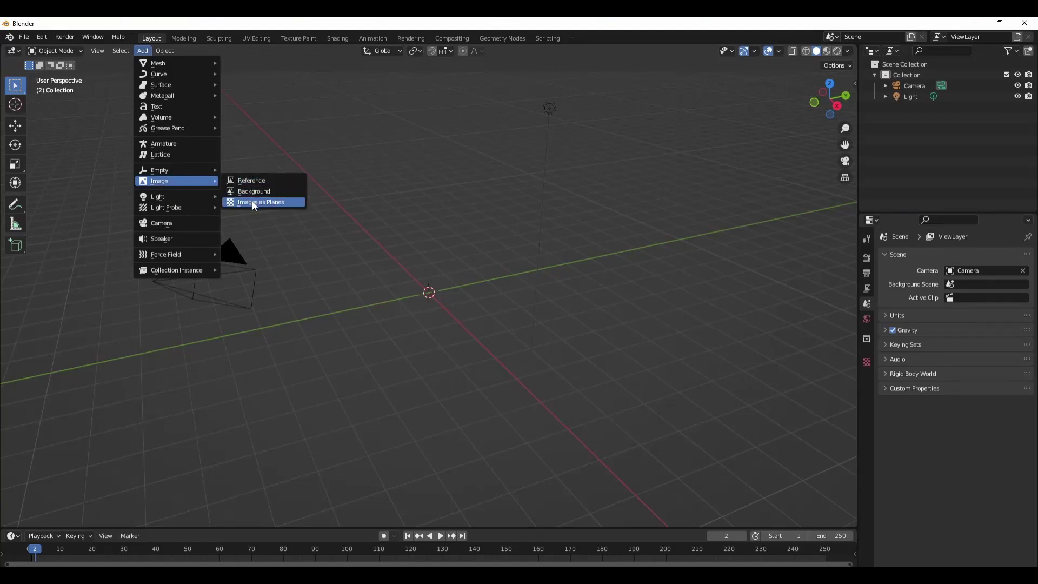
# - Import ag1.png and rabbit1.png from the Video tutorial folder as image planes with Shadeless material
pyautogui.click(253, 202)
pyautogui.click(273, 374)
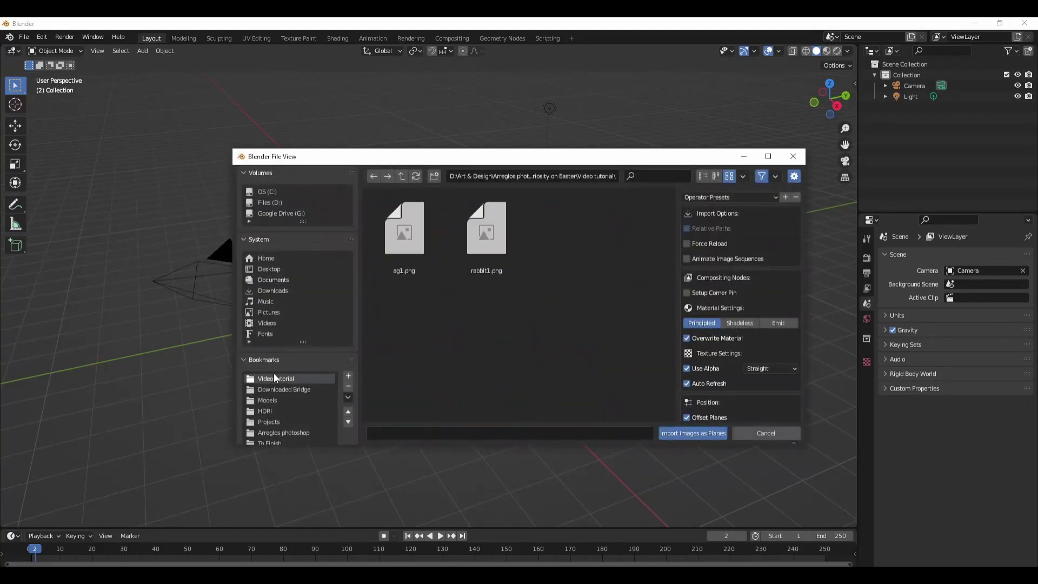
pyautogui.moveTo(542, 309); pyautogui.dragTo(421, 215)
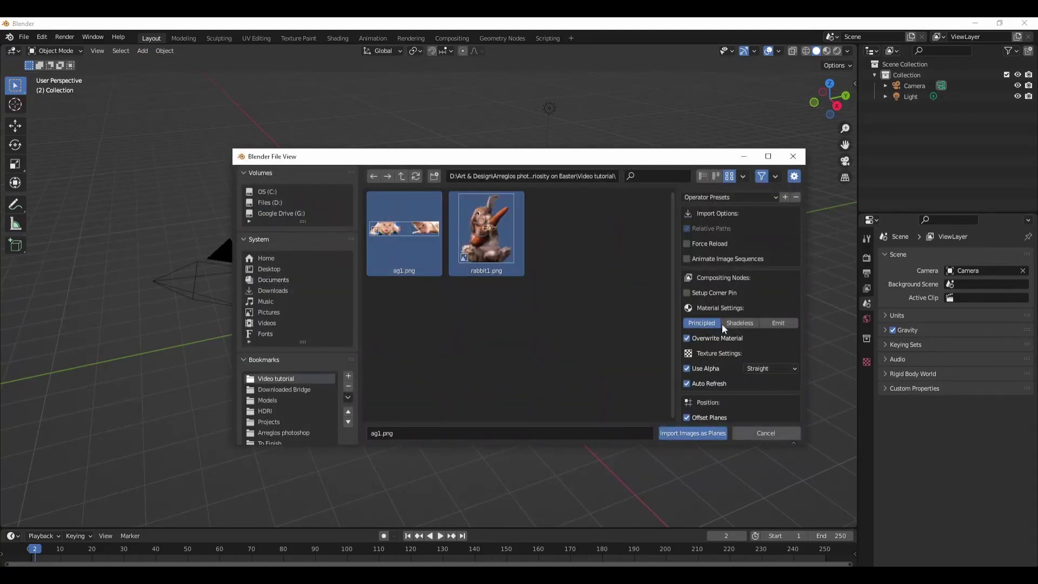
pyautogui.click(738, 322)
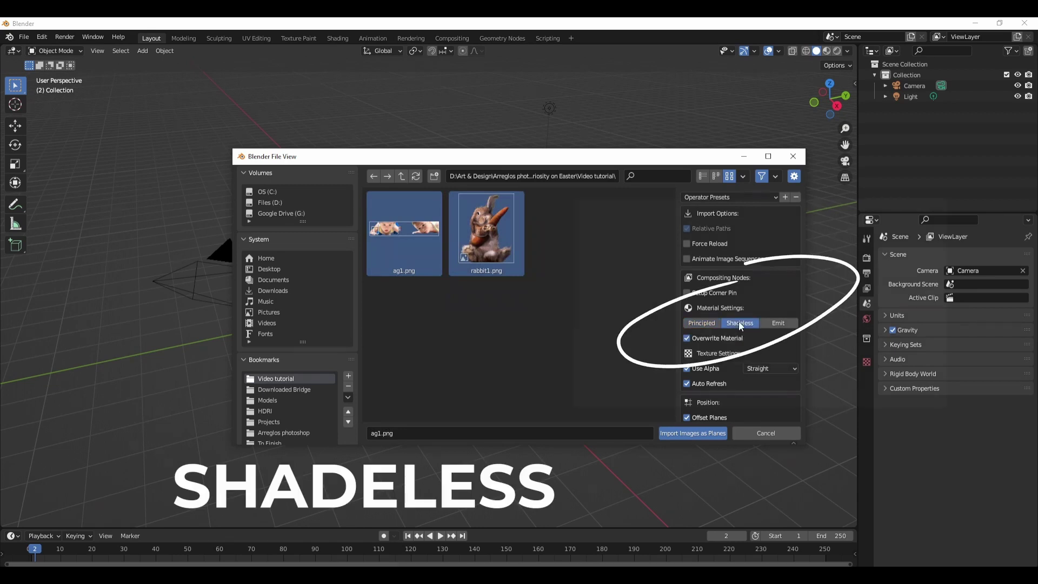
pyautogui.click(710, 438)
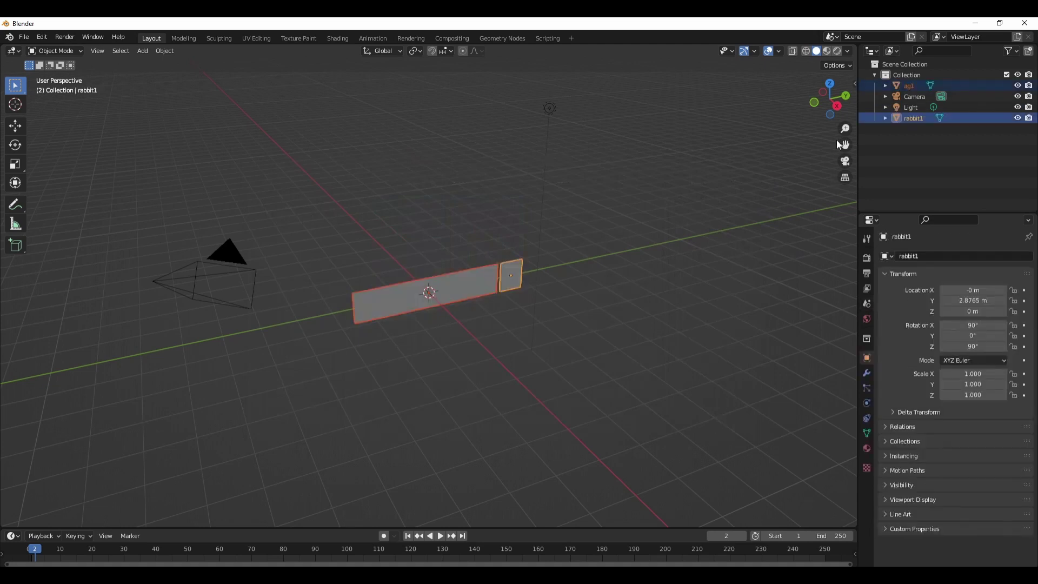
# - Show the image planes from the right orthographic view in Material Preview shading and raise the World Opacity
pyautogui.click(837, 108)
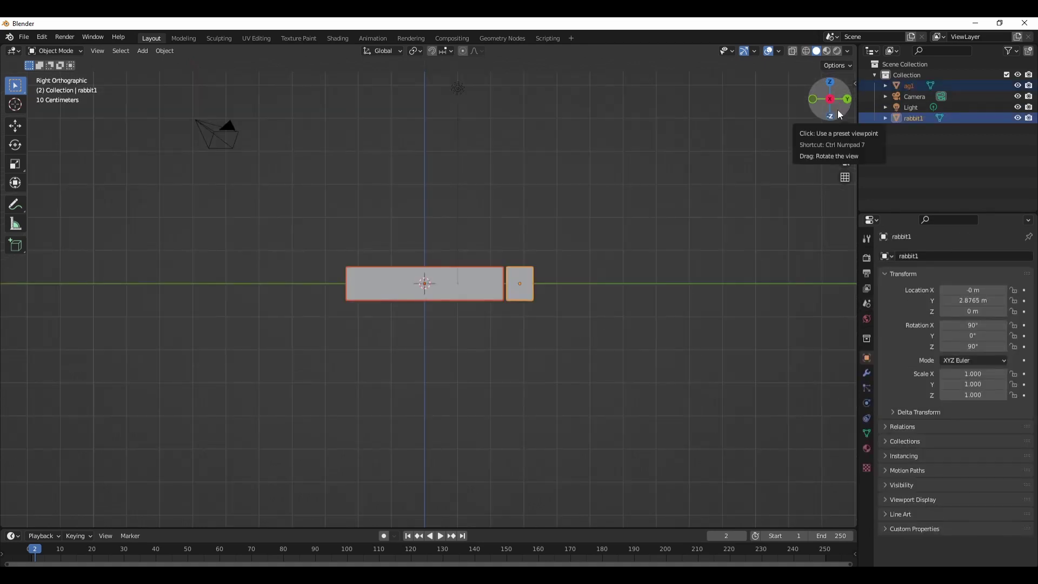
pyautogui.scroll(2, 426, 303)
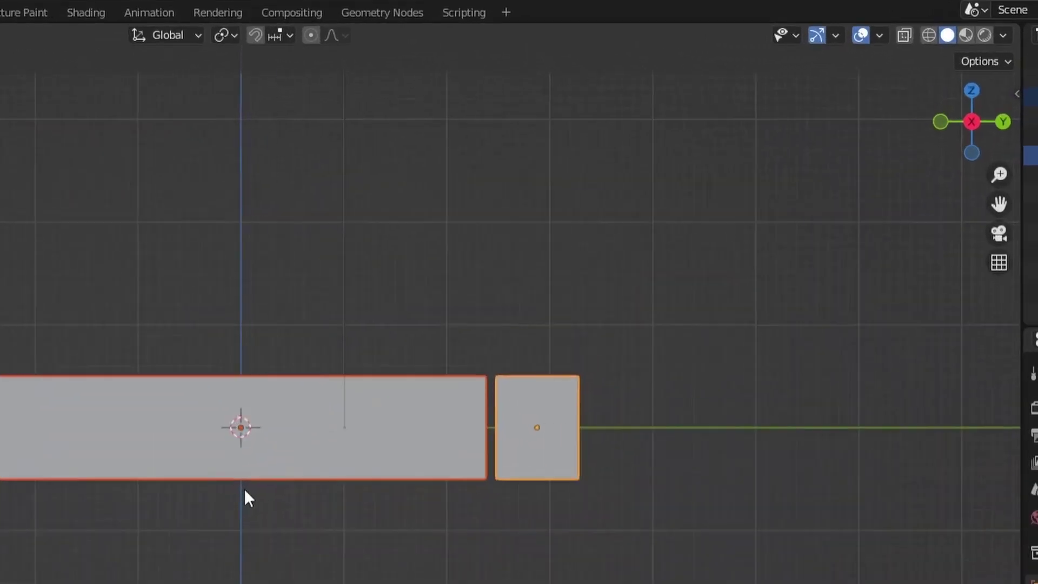
pyautogui.scroll(2, 426, 303)
pyautogui.keyDown('shift'); pyautogui.moveTo(271, 464); pyautogui.dragTo(192, 528, button='middle'); pyautogui.keyUp('shift')
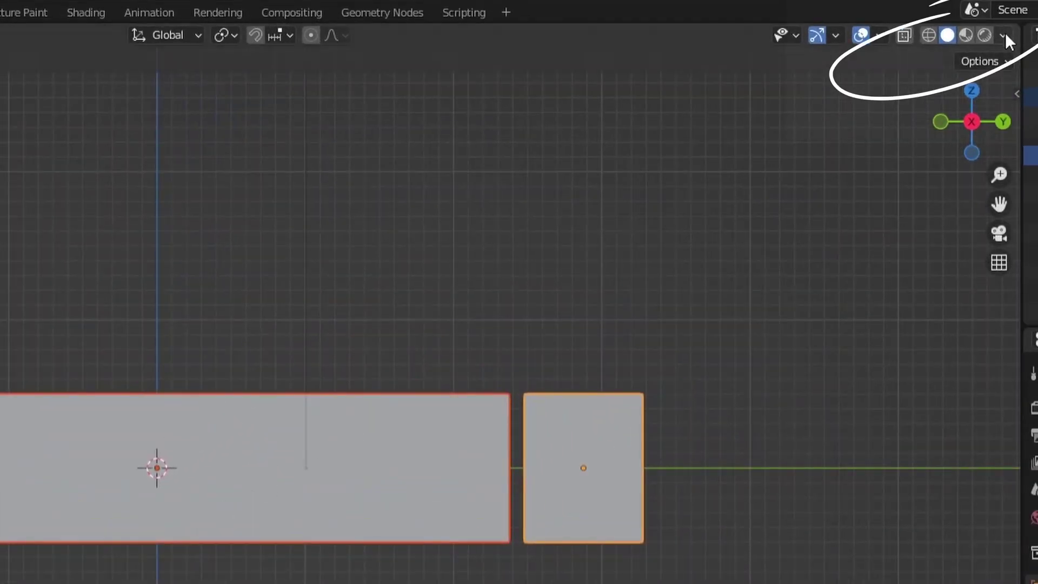
pyautogui.click(971, 35)
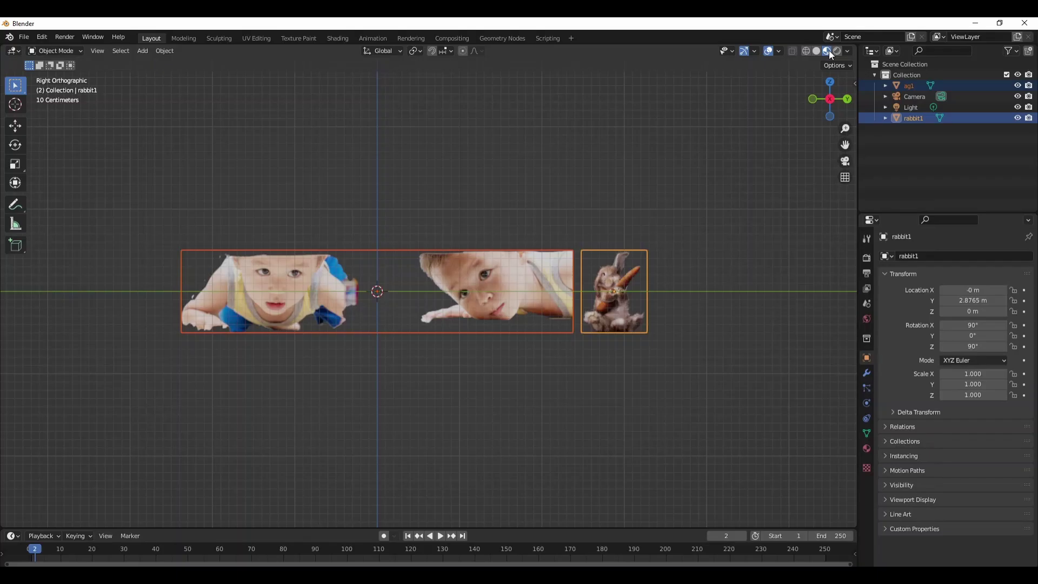
pyautogui.click(848, 51)
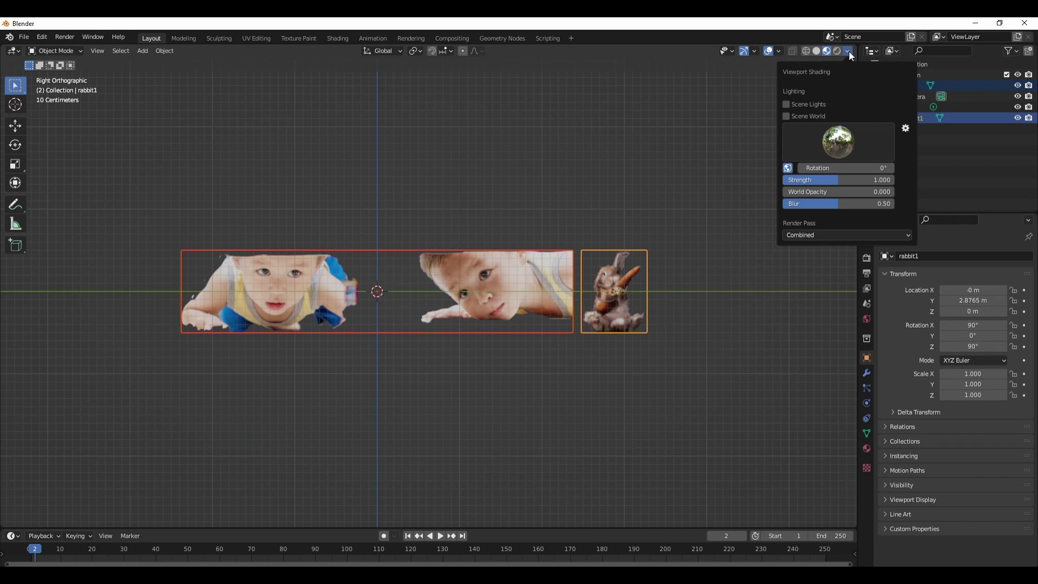
pyautogui.moveTo(803, 193); pyautogui.dragTo(879, 192)
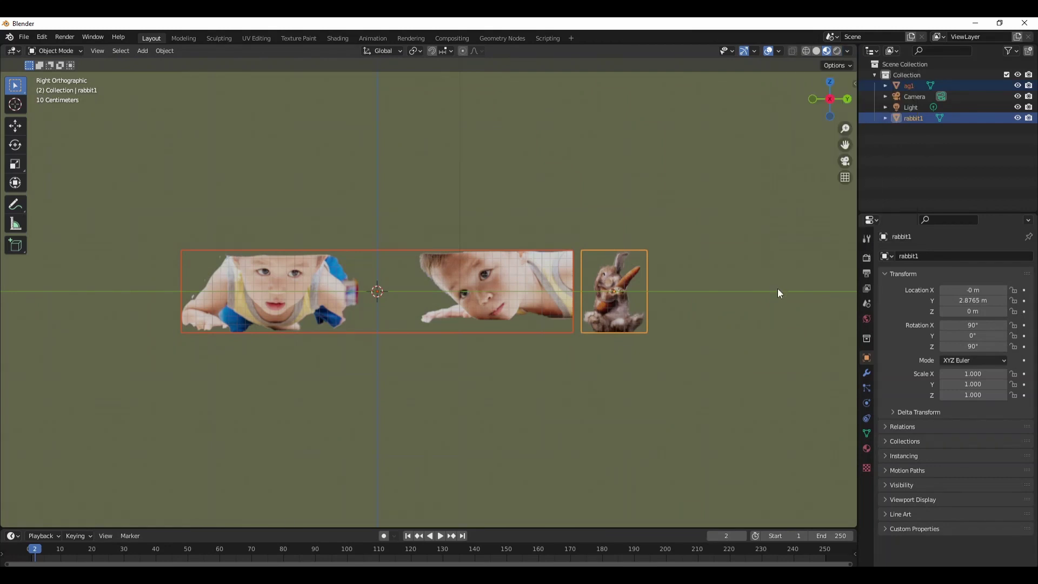
# - Scale the ag1 plane down to less than half size and raise it about 0.19 m along Z onto the ground line
pyautogui.click(909, 85)
pyautogui.press('n')
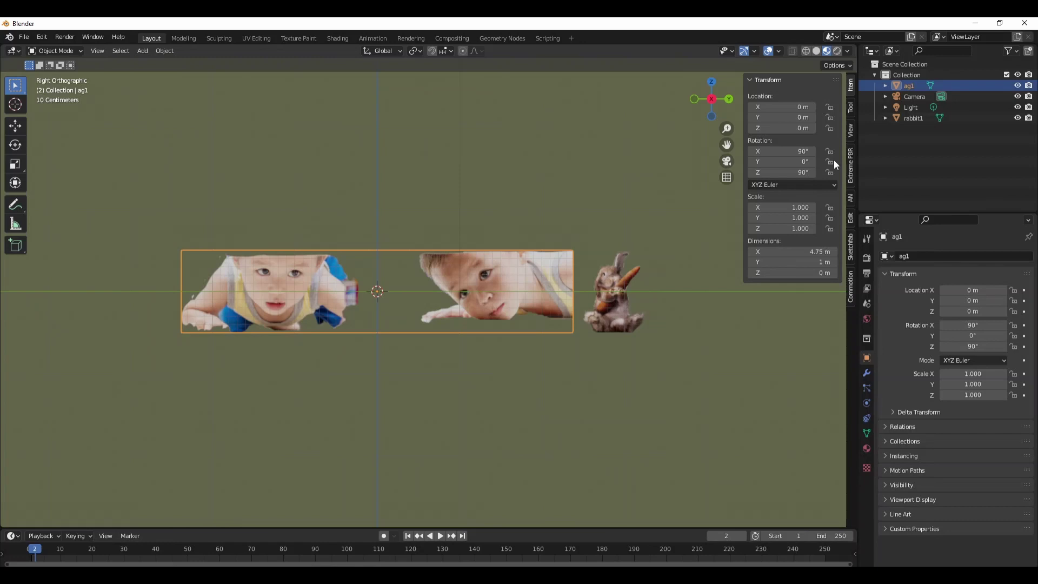
pyautogui.click(15, 164)
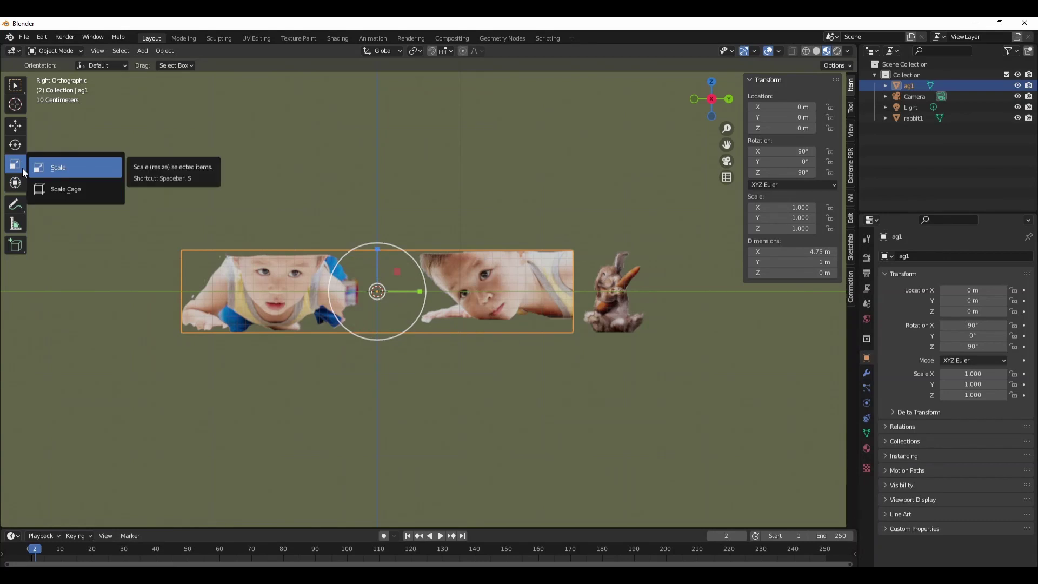
pyautogui.moveTo(398, 272); pyautogui.dragTo(384, 282)
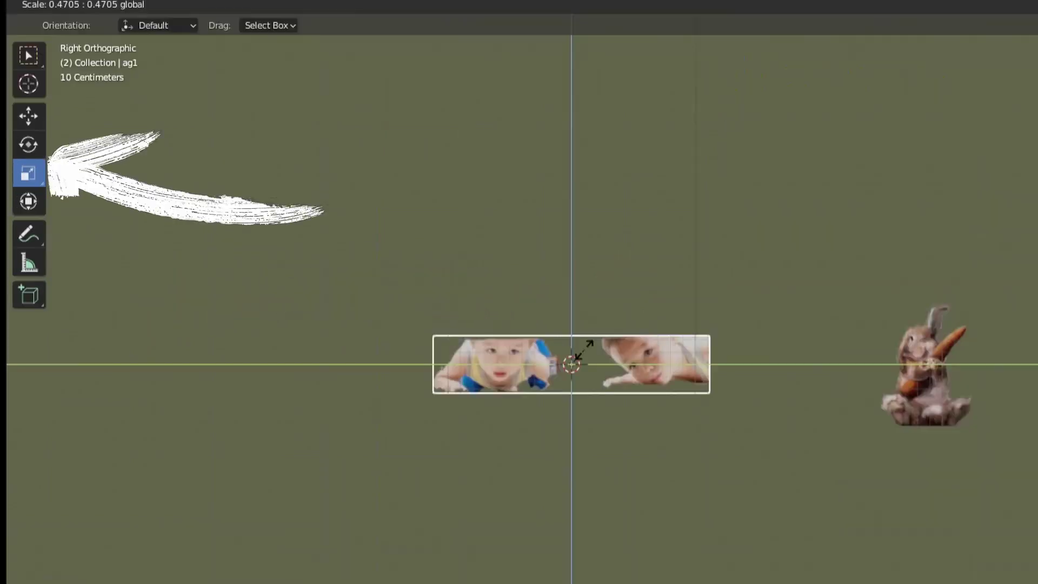
pyautogui.moveTo(582, 349); pyautogui.dragTo(583, 354)
pyautogui.press('g')
pyautogui.press('z')
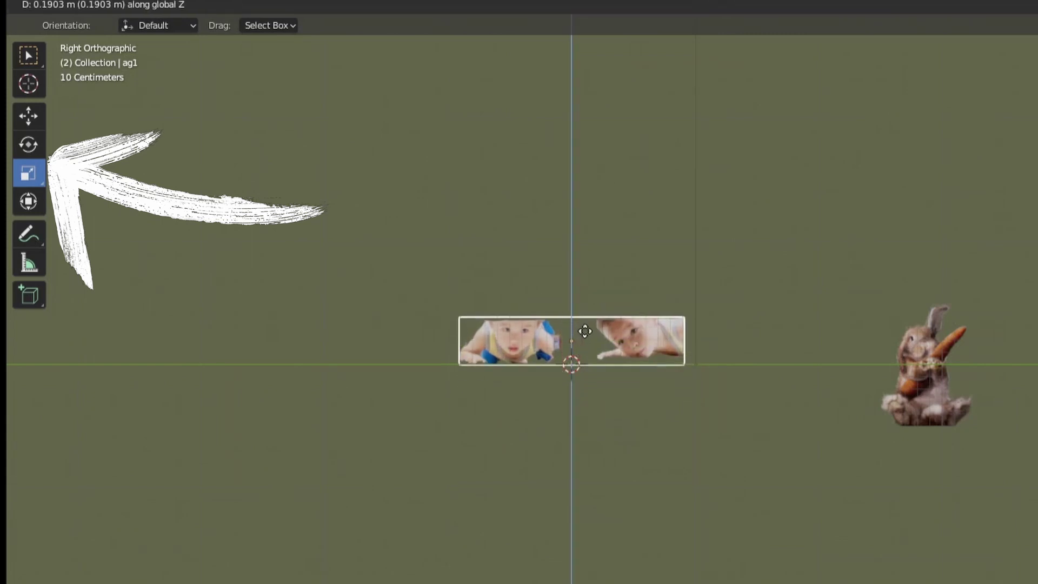
pyautogui.click(584, 330)
# - Scale the rabbit1 plane to about 0.744 and place it between the two boys at about Y 0.13 m, Z 0.37 m
pyautogui.click(939, 376)
pyautogui.press('g')
pyautogui.click(794, 317)
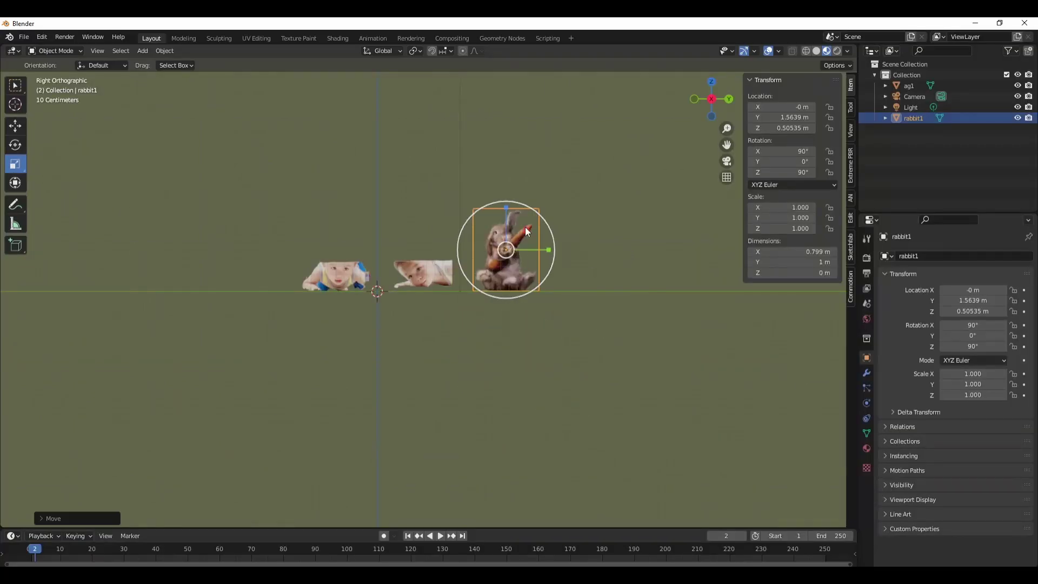
pyautogui.moveTo(525, 229); pyautogui.dragTo(521, 233)
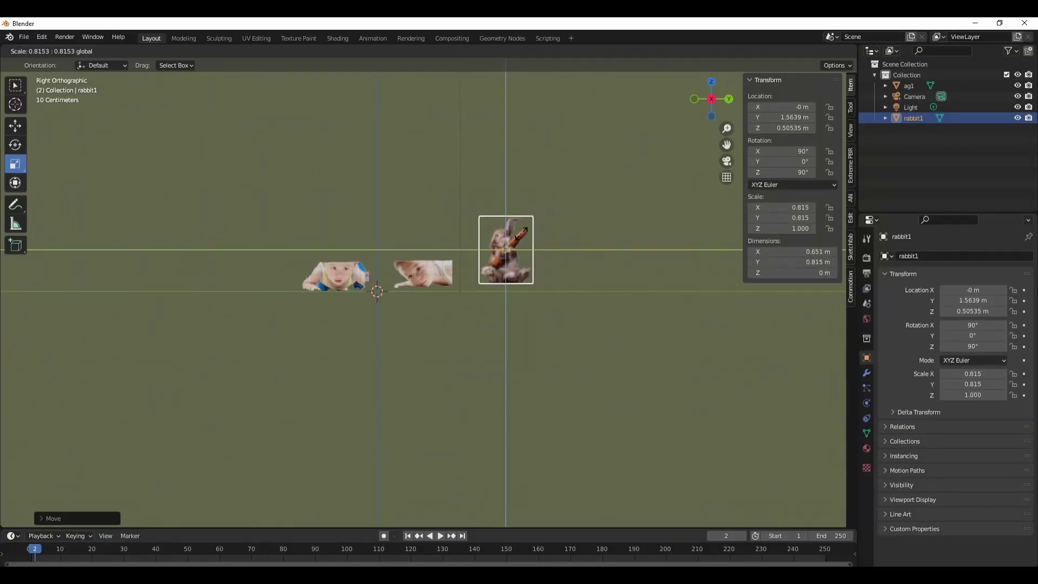
pyautogui.click(509, 247)
pyautogui.press('g')
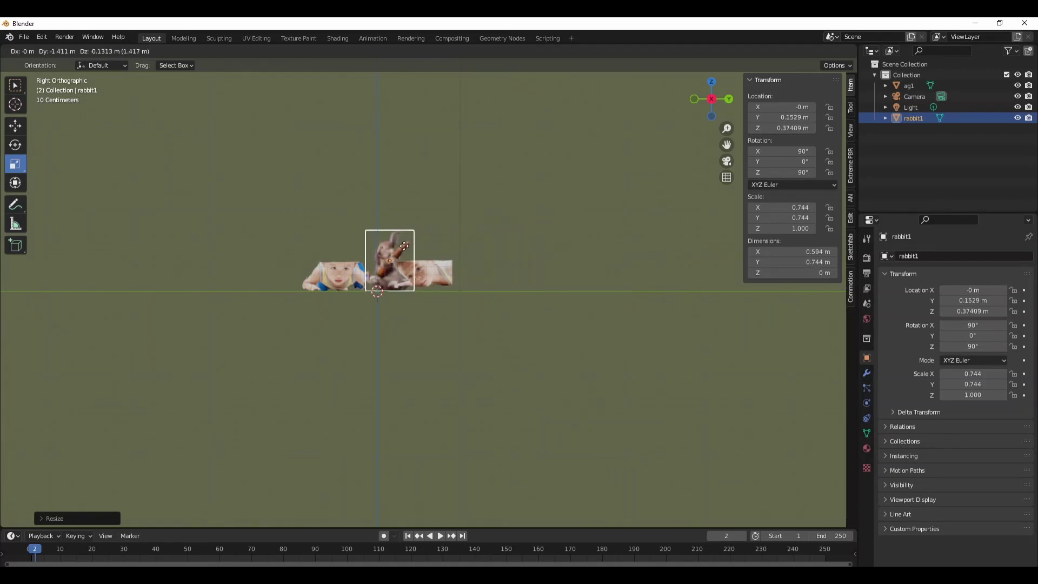
pyautogui.click(403, 246)
# - Move the rabbit1 plane forward along X to about 0.59 m, in front of the boys, and select all objects
pyautogui.scroll(6, 414, 266)
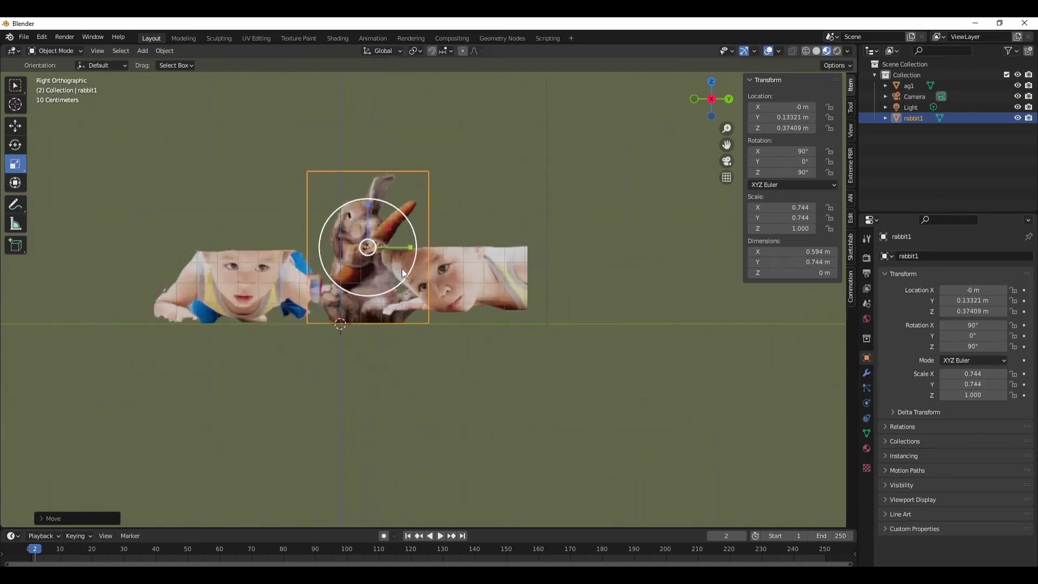
pyautogui.moveTo(540, 288); pyautogui.dragTo(331, 262, button='middle')
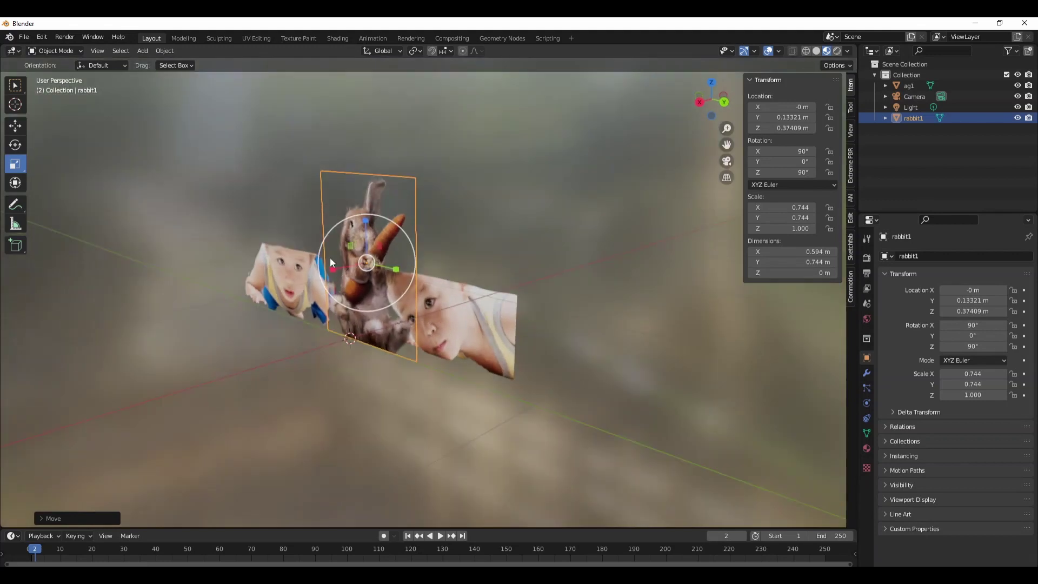
pyautogui.click(8, 182)
pyautogui.moveTo(312, 275); pyautogui.dragTo(310, 276)
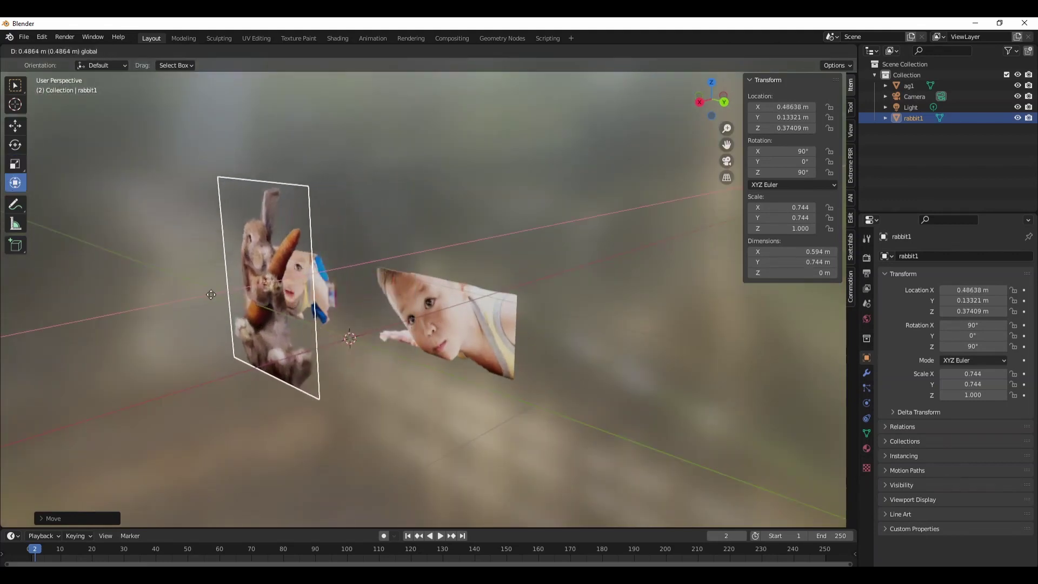
pyautogui.moveTo(211, 295); pyautogui.dragTo(184, 299)
pyautogui.keyDown('shift'); pyautogui.moveTo(160, 320); pyautogui.dragTo(299, 319, button='middle'); pyautogui.keyUp('shift')
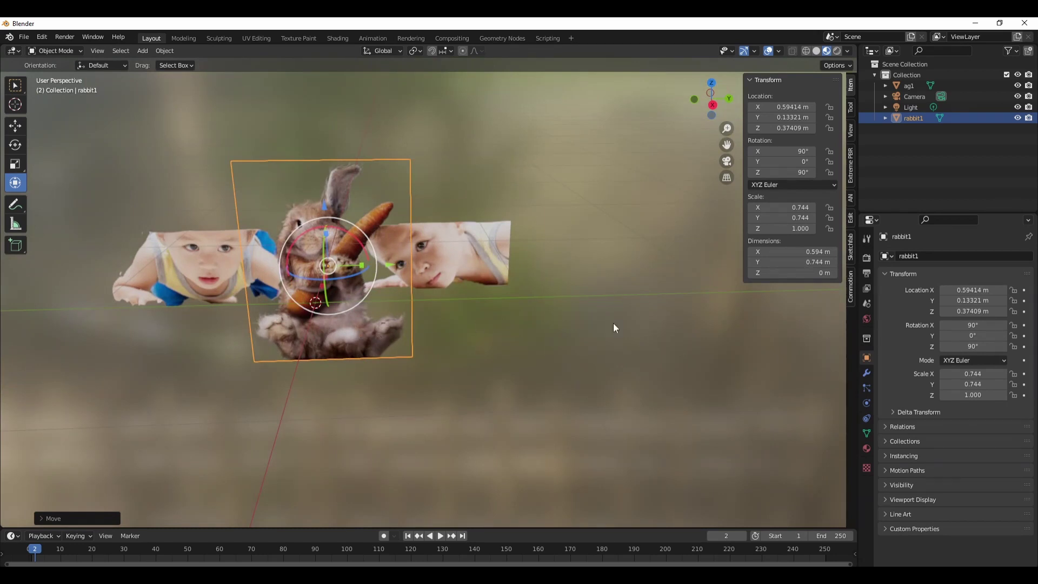
pyautogui.press('a')
pyautogui.moveTo(612, 319); pyautogui.dragTo(530, 242, button='middle')
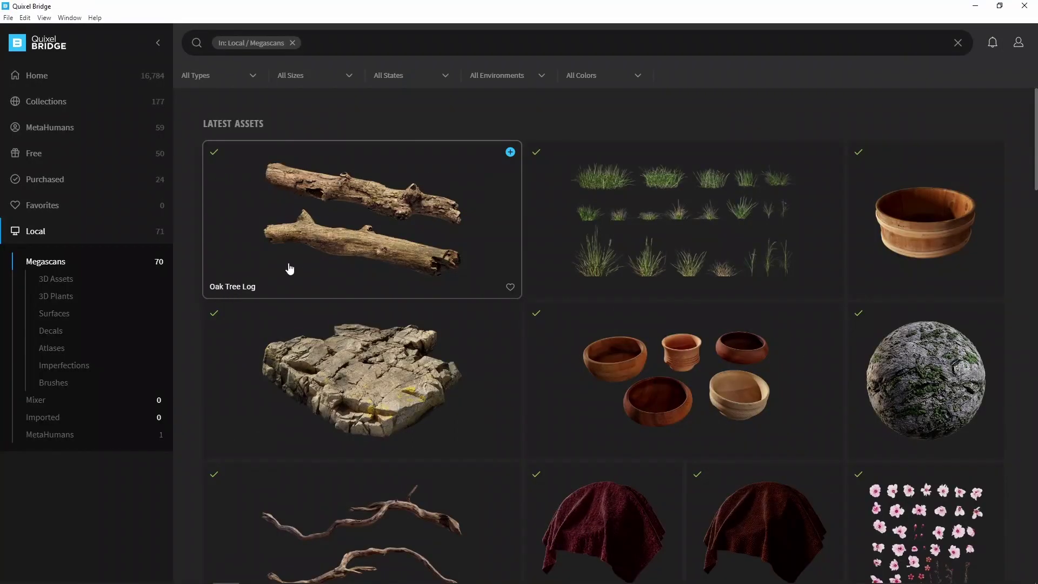
# - Export the Oak Tree Log from Quixel Bridge to Blender 2.93, copy the log object there and paste it into Blender 3.0
pyautogui.click(509, 152)
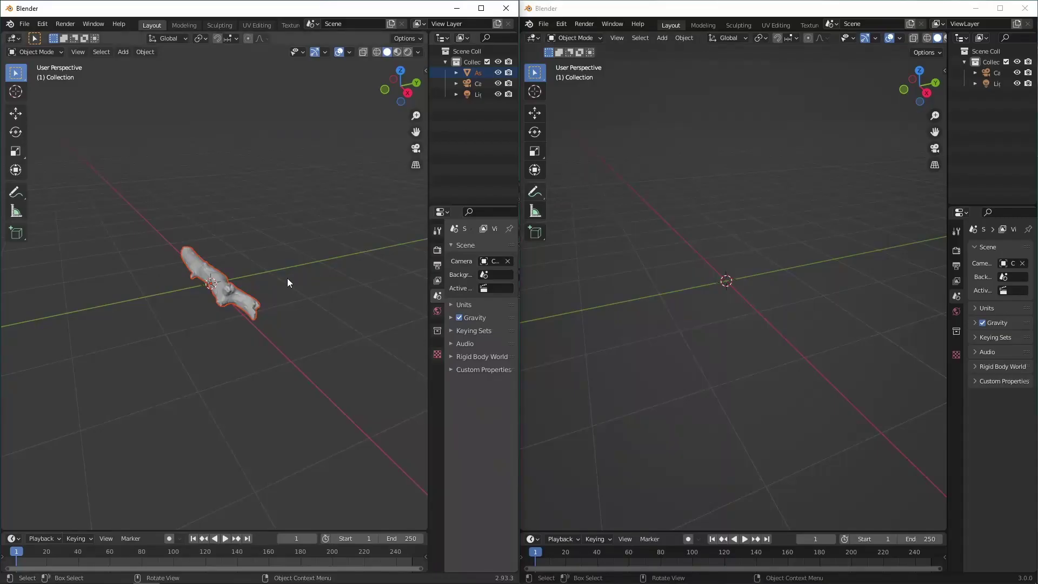
pyautogui.rightClick(231, 281)
pyautogui.click(230, 281)
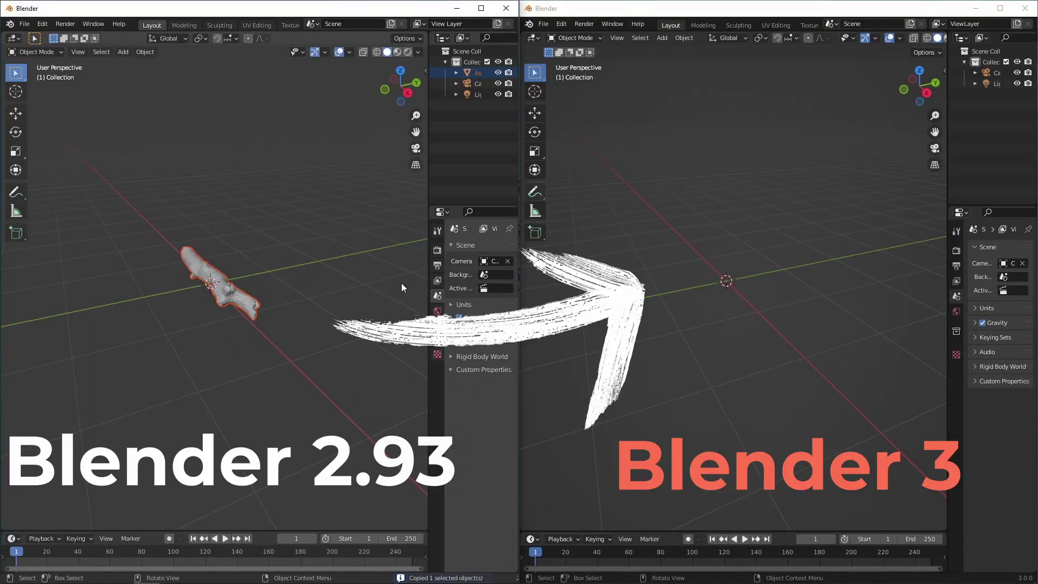
pyautogui.rightClick(709, 280)
pyautogui.click(709, 289)
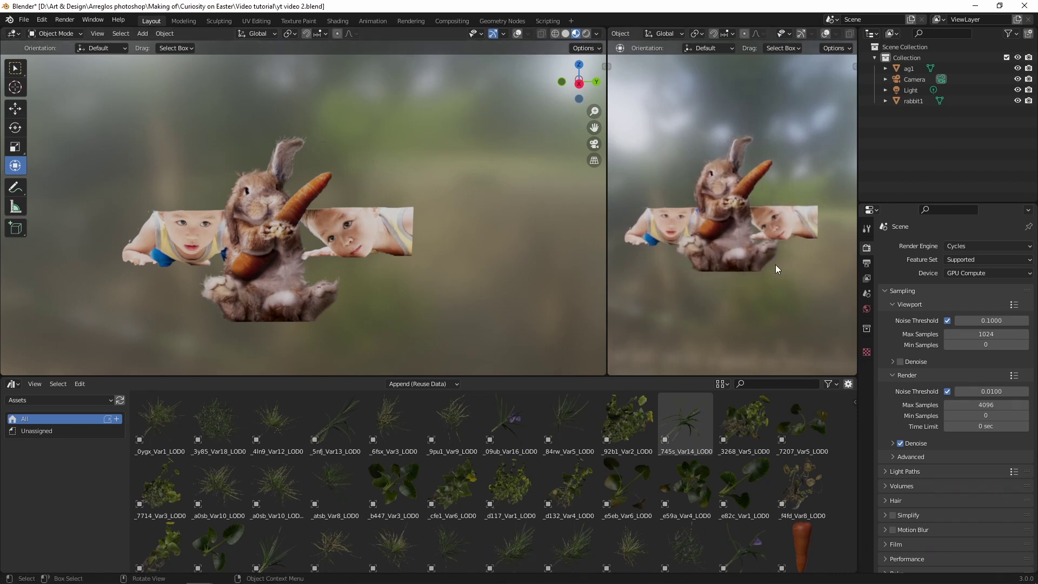
# - Add the GRASS ground asset beneath the boys and the rabbit and raise it along Z to meet the cut-outs
pyautogui.moveTo(303, 266); pyautogui.dragTo(337, 242, button='middle')
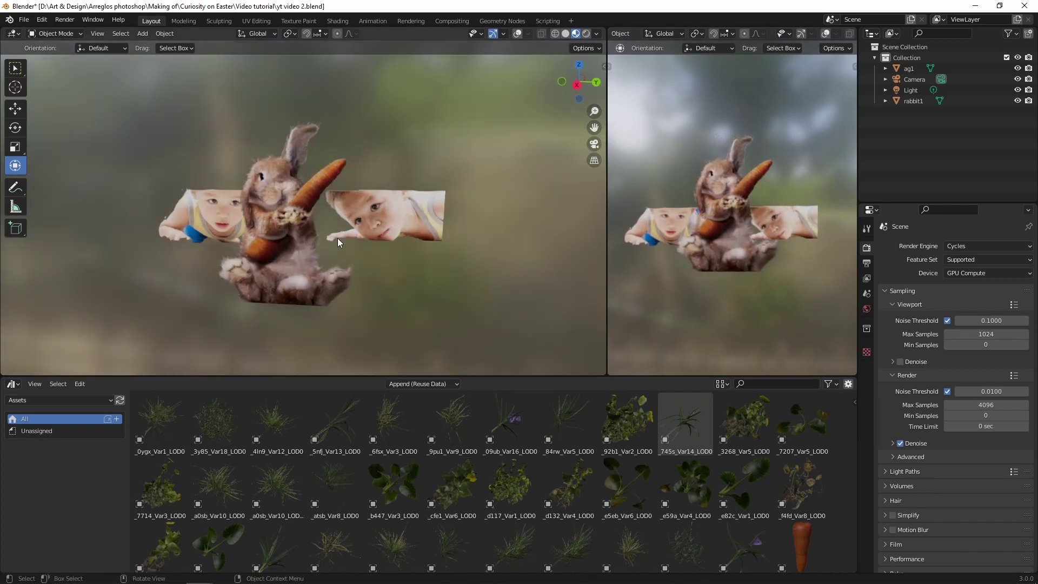
pyautogui.scroll(-3, 721, 458)
pyautogui.moveTo(276, 538); pyautogui.dragTo(315, 304)
pyautogui.moveTo(363, 295); pyautogui.dragTo(304, 275, button='middle')
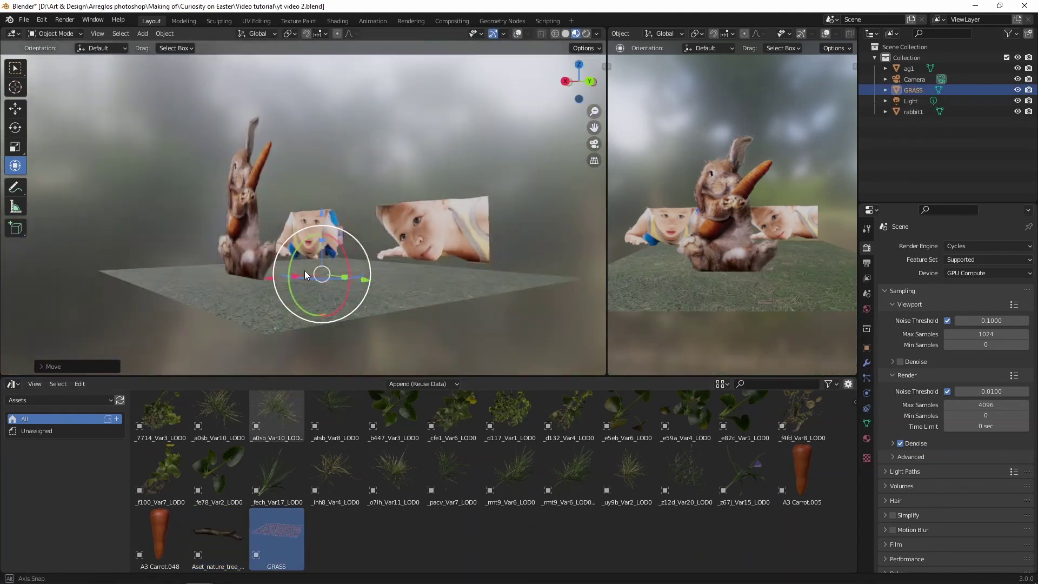
pyautogui.moveTo(325, 211); pyautogui.dragTo(325, 197)
# - Scale the rabbit1 plane down, lower it onto the grass and adjust its position along X
pyautogui.moveTo(256, 230); pyautogui.dragTo(347, 233, button='middle')
pyautogui.click(318, 217)
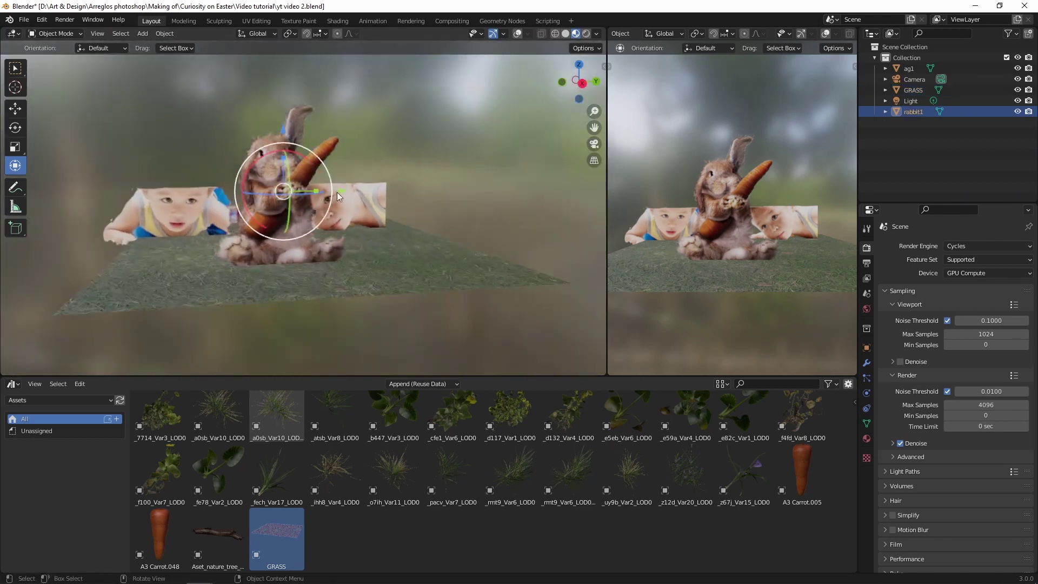
pyautogui.press('s')
pyautogui.click(372, 173)
pyautogui.moveTo(372, 173); pyautogui.dragTo(313, 192, button='middle')
pyautogui.moveTo(278, 145); pyautogui.dragTo(279, 157)
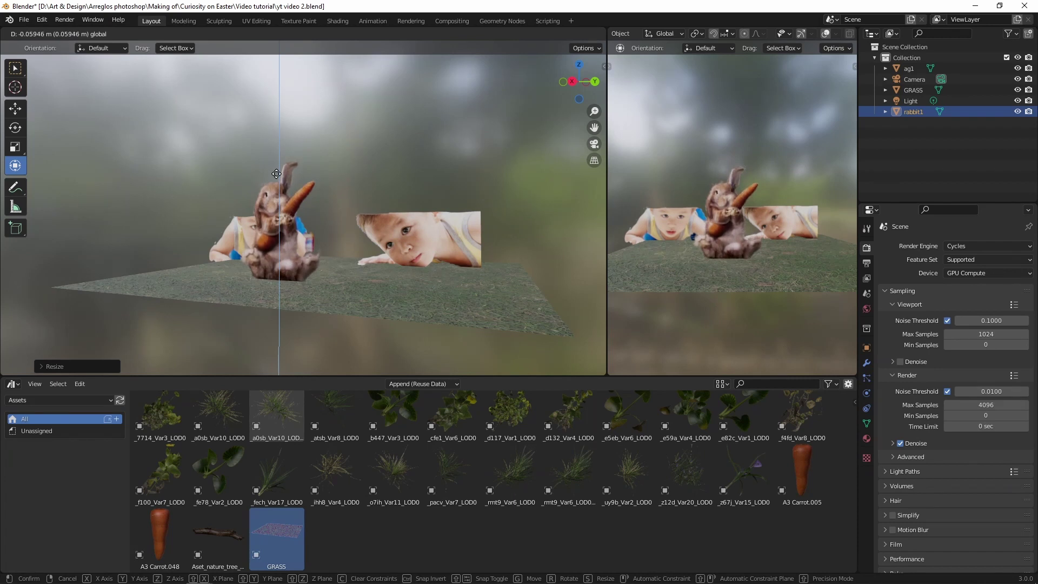
pyautogui.moveTo(279, 158); pyautogui.dragTo(223, 176, button='middle')
pyautogui.moveTo(223, 228); pyautogui.dragTo(230, 228)
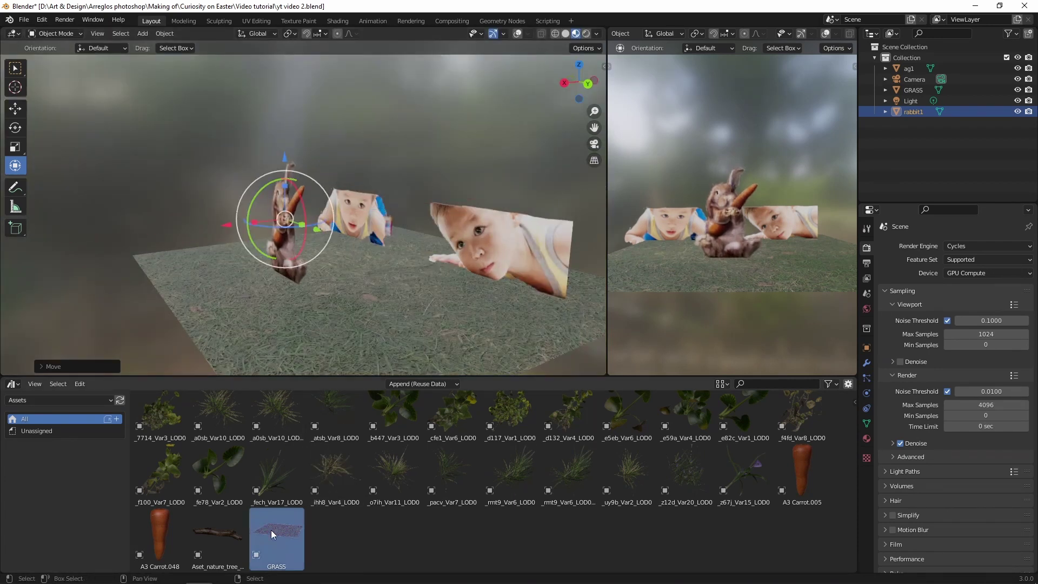
# - Add the tree log asset above the scene and rotate it so it lies crosswise behind the rabbit
pyautogui.moveTo(218, 535); pyautogui.dragTo(344, 140)
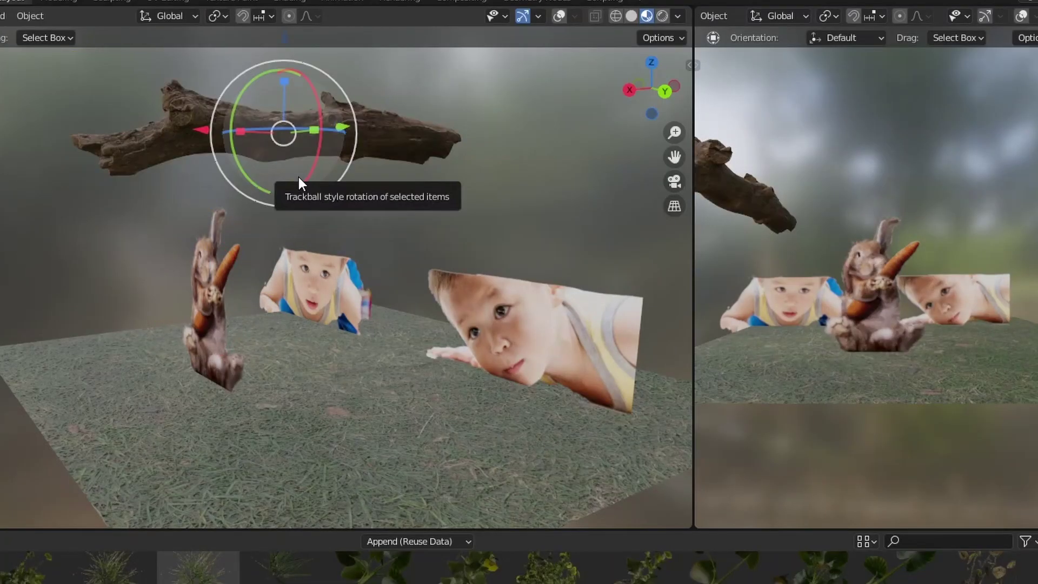
pyautogui.moveTo(299, 177); pyautogui.dragTo(194, 160, button='middle')
pyautogui.moveTo(199, 134); pyautogui.dragTo(183, 153)
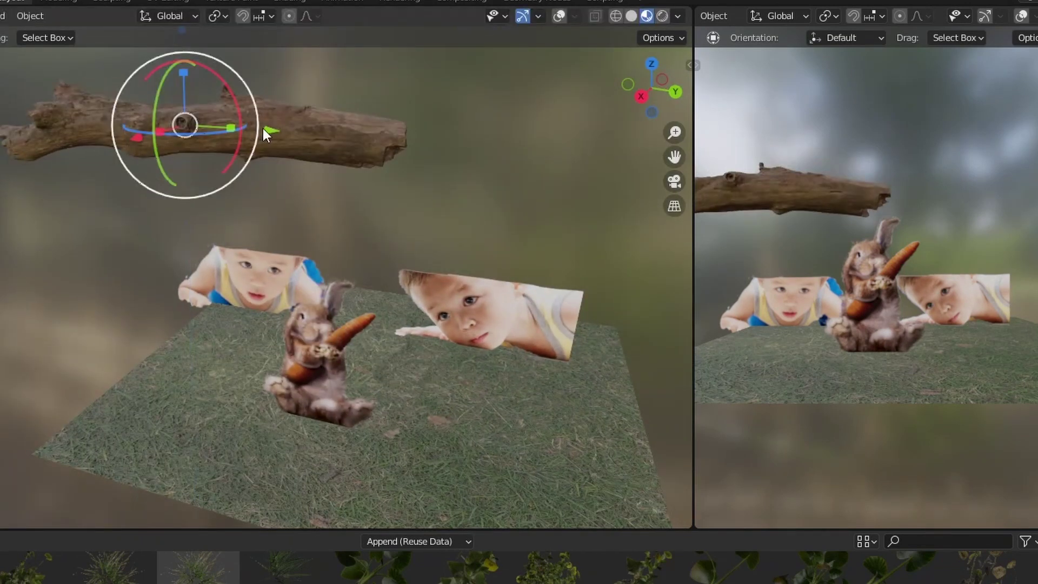
# - Move the log along Y to span both boys, lower it over their heads and shift it about 0.14 m along X
pyautogui.moveTo(266, 130); pyautogui.dragTo(375, 173)
pyautogui.click(393, 126)
pyautogui.moveTo(387, 44); pyautogui.dragTo(373, 151)
pyautogui.moveTo(419, 190); pyautogui.dragTo(333, 213, button='middle')
pyautogui.moveTo(314, 261); pyautogui.dragTo(285, 269)
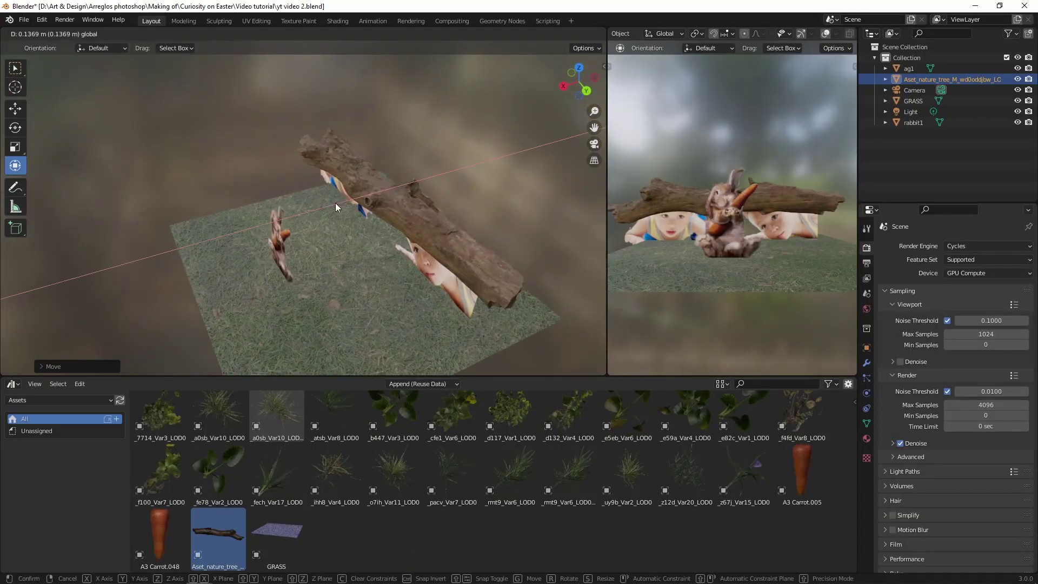
pyautogui.click(337, 207)
# - Duplicate the log, rotate the copy to a different angle and position it so it crosses the first log above the boys
pyautogui.scroll(2, 767, 235)
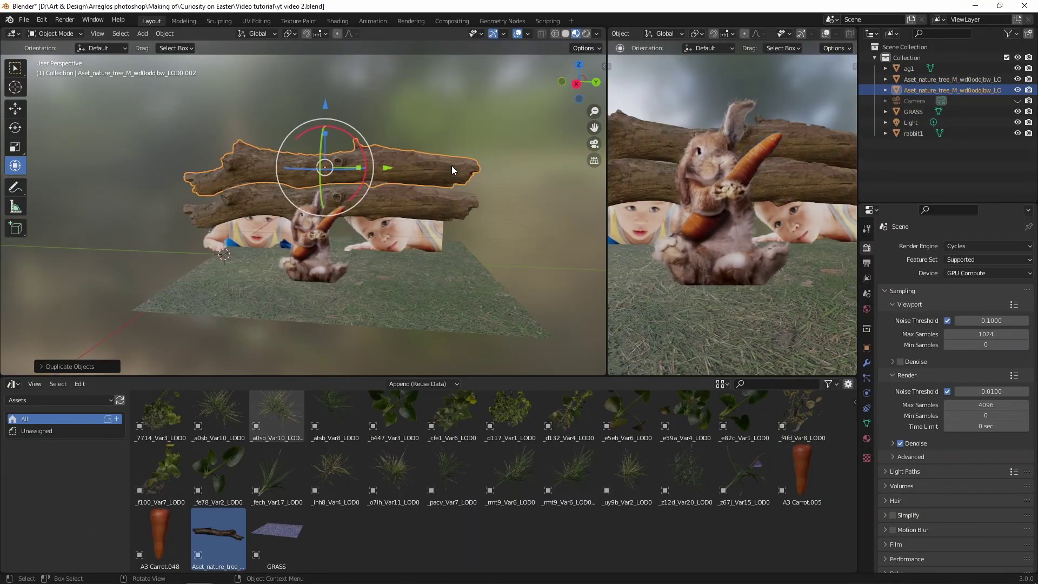
pyautogui.moveTo(349, 139); pyautogui.dragTo(347, 177)
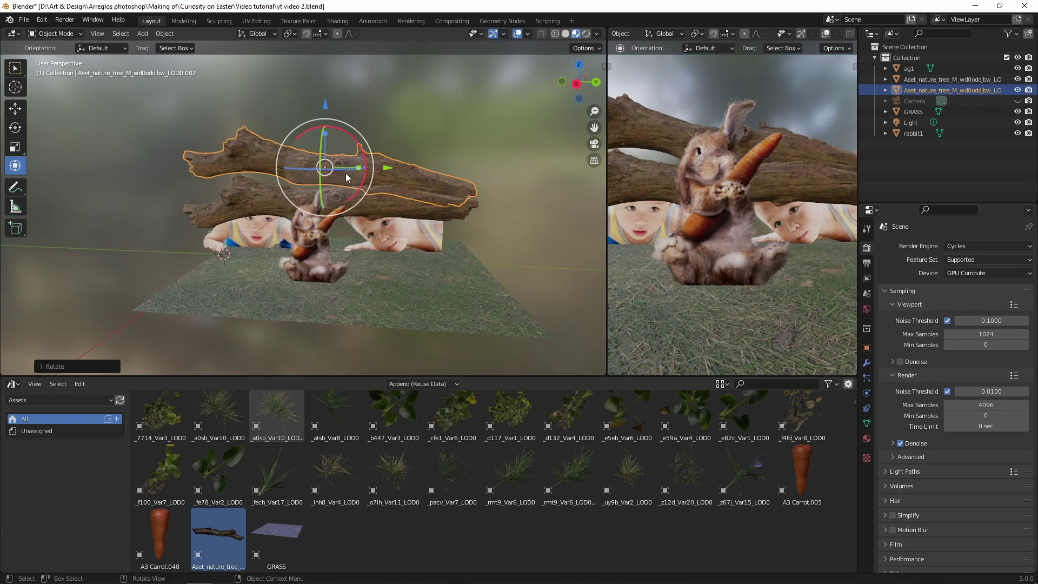
pyautogui.moveTo(346, 178); pyautogui.dragTo(347, 200, button='middle')
pyautogui.moveTo(344, 177); pyautogui.dragTo(276, 115)
pyautogui.moveTo(352, 144); pyautogui.dragTo(263, 177, button='middle')
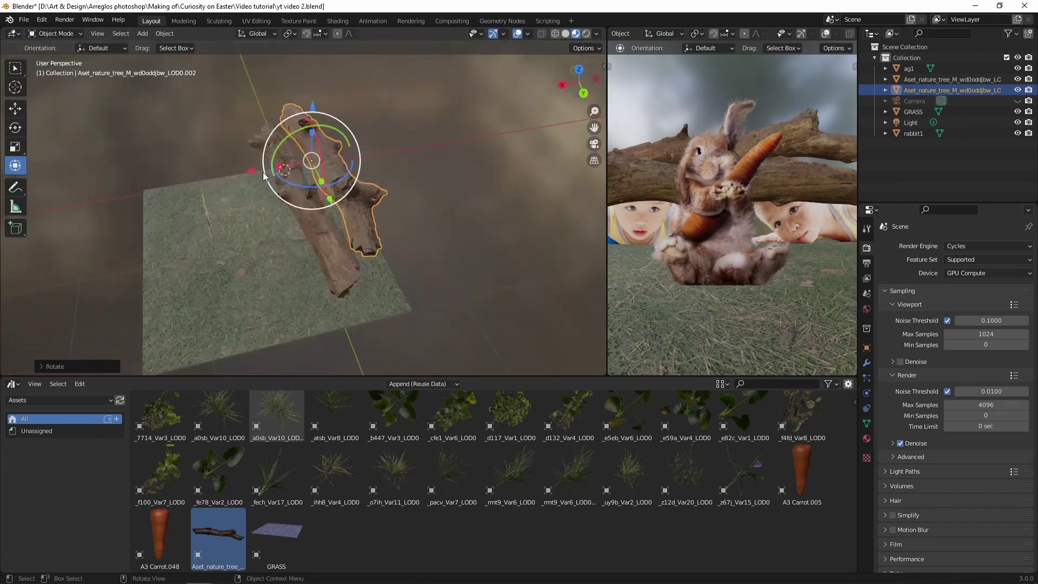
pyautogui.moveTo(250, 171); pyautogui.dragTo(198, 179)
pyautogui.moveTo(255, 112); pyautogui.dragTo(257, 133)
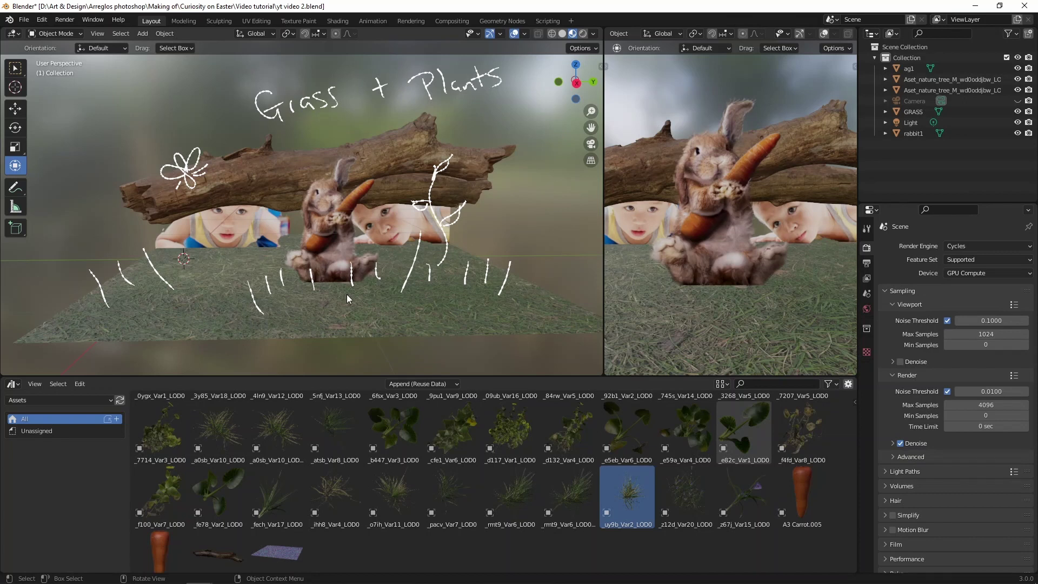
# - Place the _e59a_Var4_LOD0 plant and the _fech_Var17_LOD0 grass in the empty area beside the scene
pyautogui.moveTo(476, 239); pyautogui.dragTo(492, 252, button='middle')
pyautogui.keyDown('shift'); pyautogui.moveTo(526, 111); pyautogui.dragTo(440, 134, button='middle'); pyautogui.keyUp('shift')
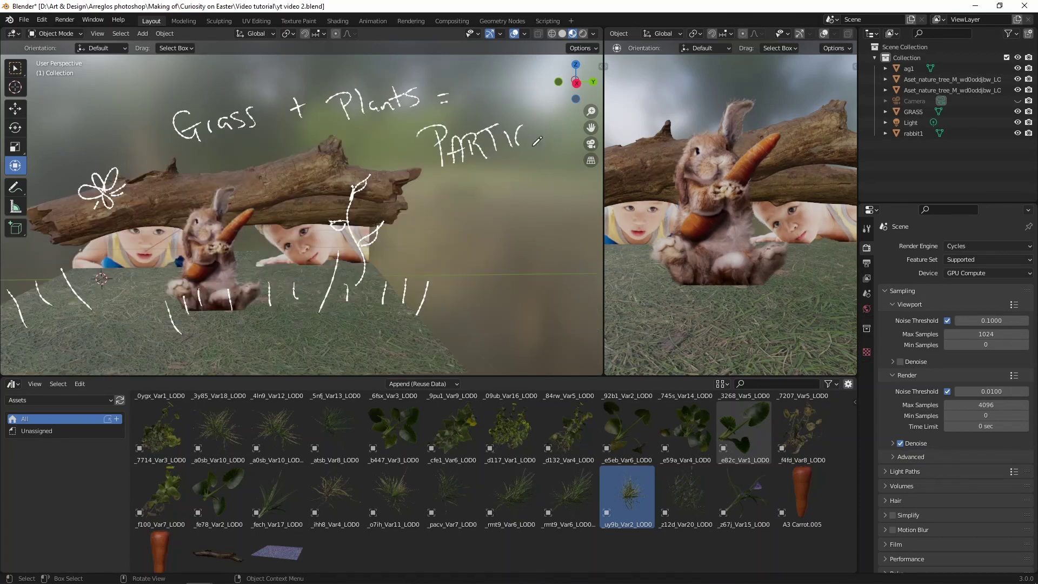
pyautogui.keyDown('shift'); pyautogui.moveTo(551, 209); pyautogui.dragTo(434, 252, button='middle'); pyautogui.keyUp('shift')
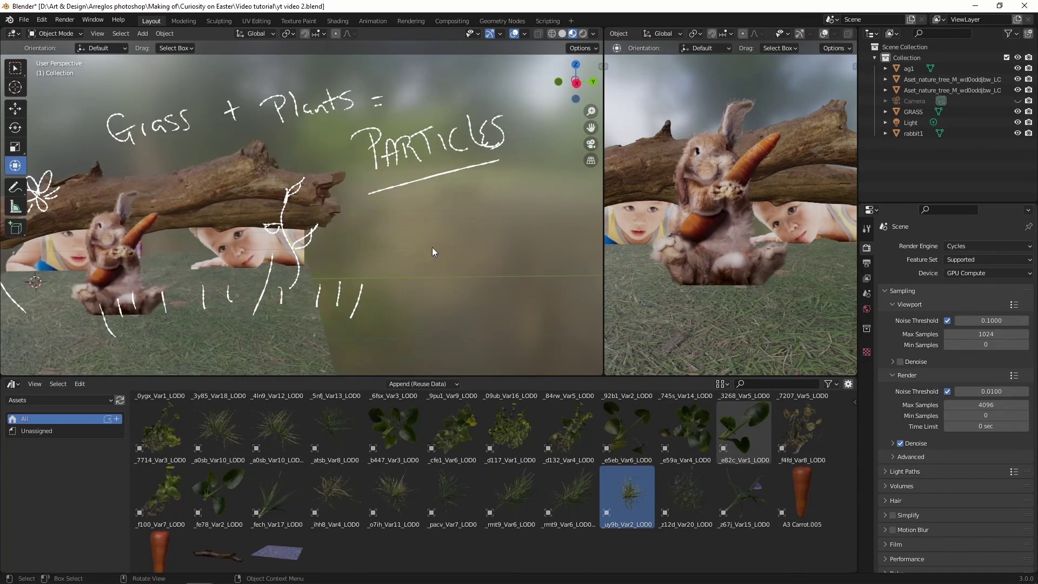
pyautogui.keyDown('shift'); pyautogui.moveTo(552, 241); pyautogui.dragTo(315, 247, button='middle'); pyautogui.keyUp('shift')
pyautogui.moveTo(685, 427); pyautogui.dragTo(369, 186)
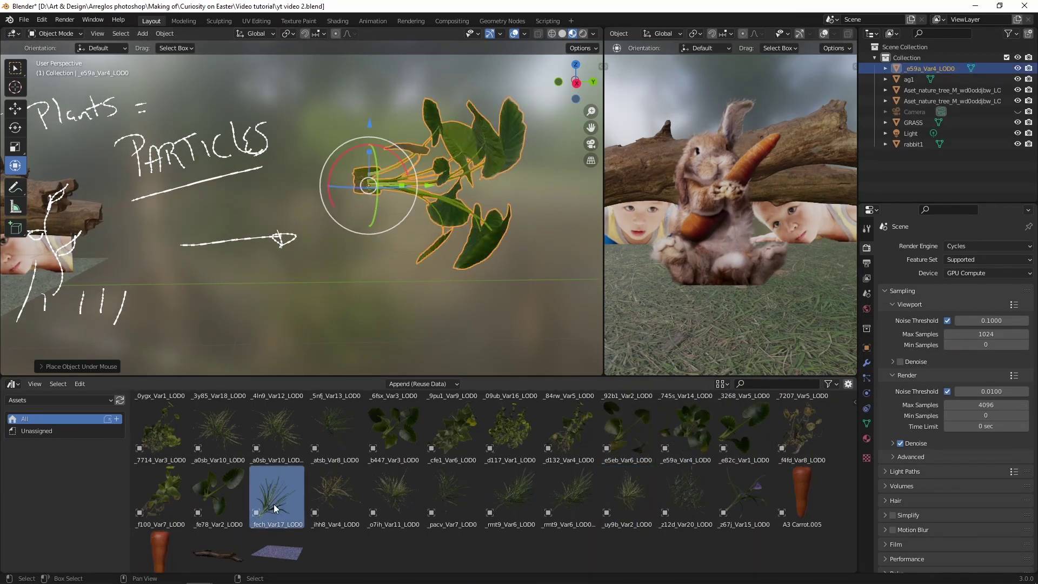
pyautogui.moveTo(277, 495); pyautogui.dragTo(372, 269)
# - Scale down the oversized grass asset, and shrink it together with the leafy plant to a small size
pyautogui.press('s')
pyautogui.click(680, 307)
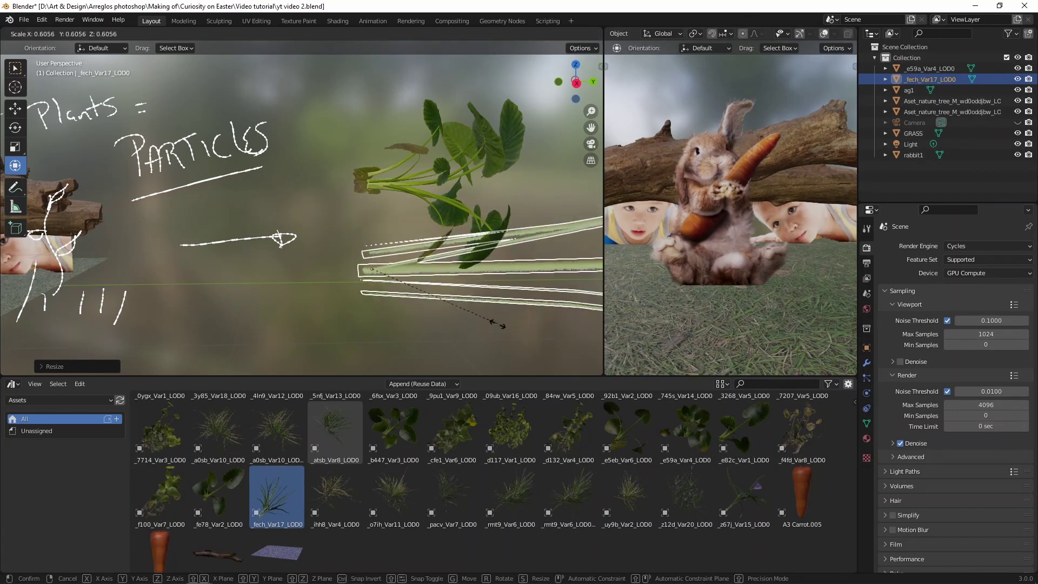
pyautogui.keyDown('shift'); pyautogui.click(458, 155); pyautogui.keyUp('shift')
pyautogui.press('s')
pyautogui.click(412, 197)
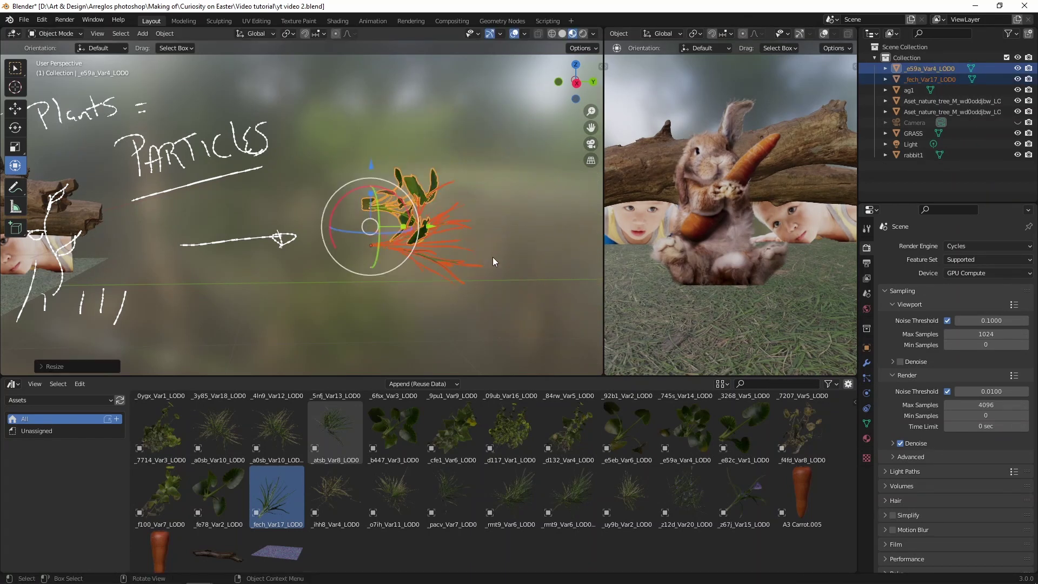
pyautogui.click(492, 258)
pyautogui.keyDown('shift'); pyautogui.moveTo(387, 204); pyautogui.dragTo(404, 200, button='middle'); pyautogui.keyUp('shift')
pyautogui.keyDown('shift'); pyautogui.moveTo(296, 260); pyautogui.dragTo(321, 257, button='middle'); pyautogui.keyUp('shift')
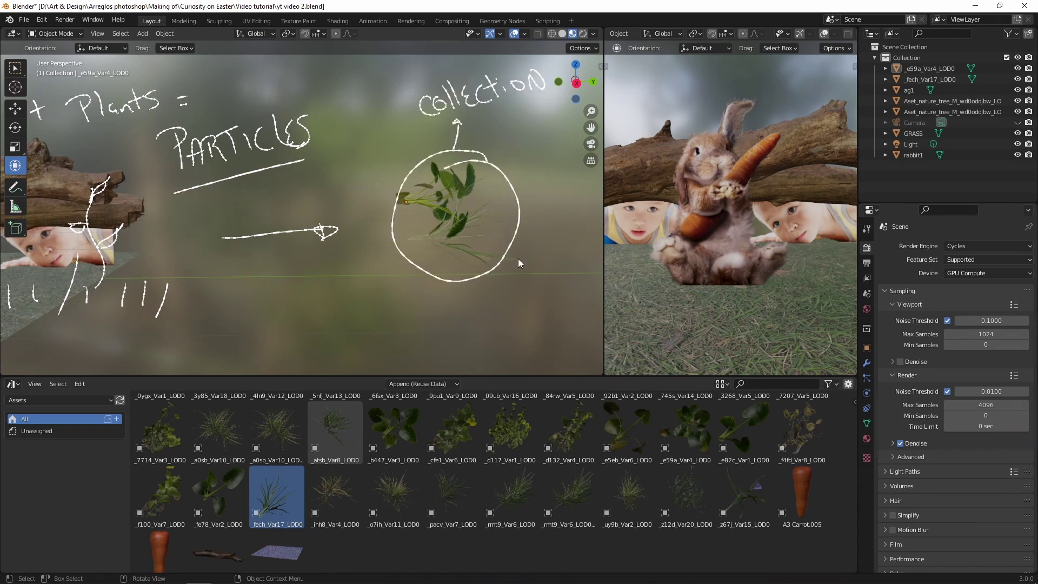
# - Move the selected leafy plant and grass into a new collection named GRASS PLANTS
pyautogui.hotkey('ctrl', 'shift', 'z')
pyautogui.press('m')
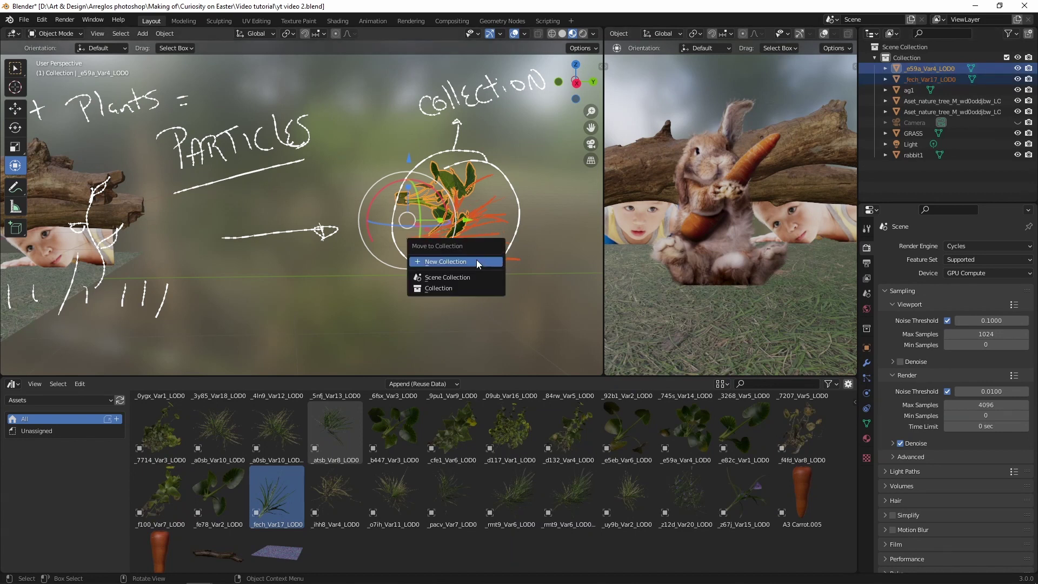
pyautogui.click(486, 263)
pyautogui.press('Return')
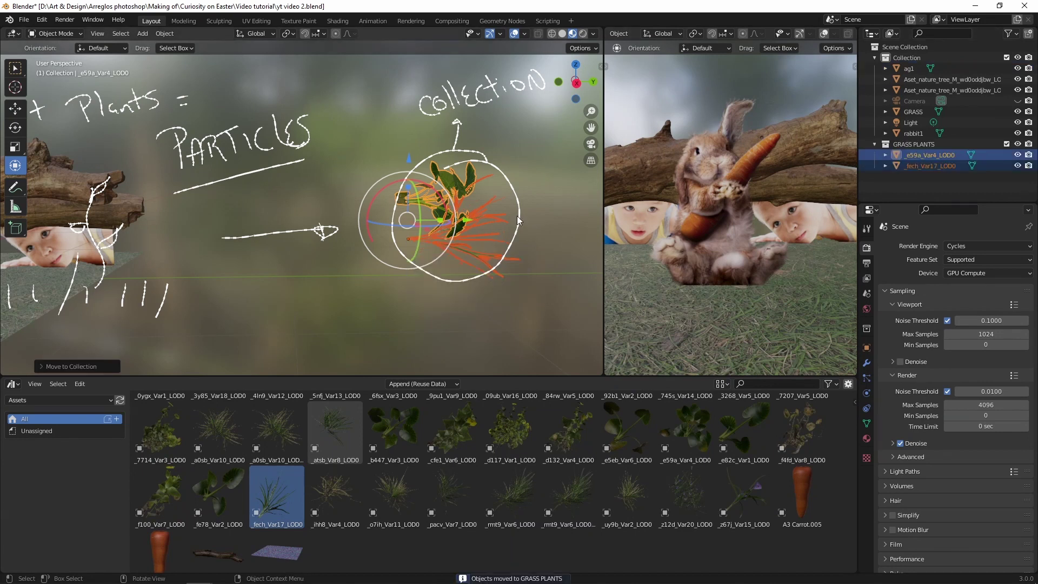
# - Add a particle system to the GRASS ground plane and set its type to Hair
pyautogui.moveTo(261, 271); pyautogui.dragTo(485, 280, button='middle')
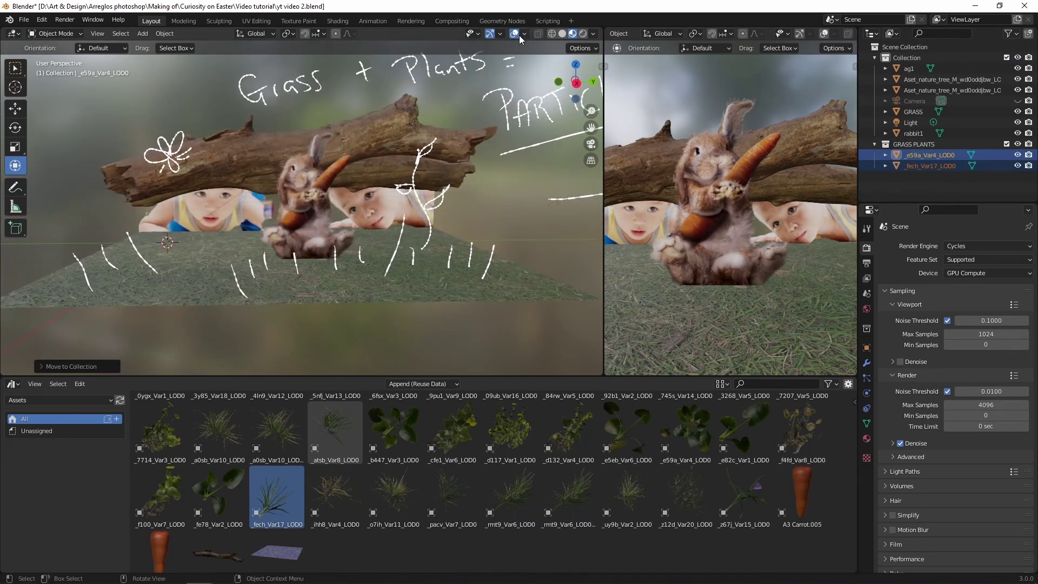
pyautogui.click(558, 264)
pyautogui.click(867, 378)
pyautogui.click(1028, 246)
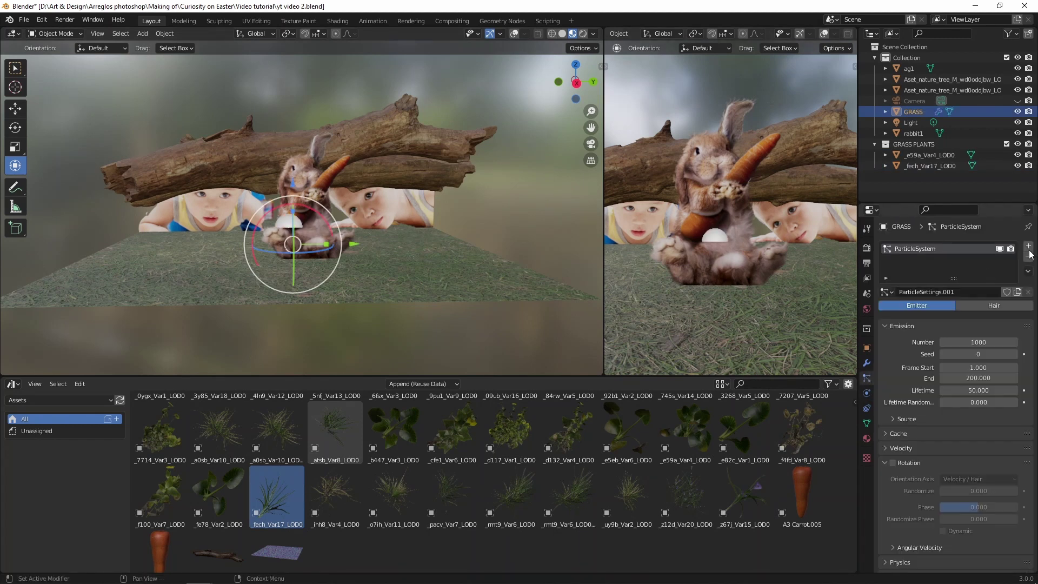
pyautogui.click(976, 306)
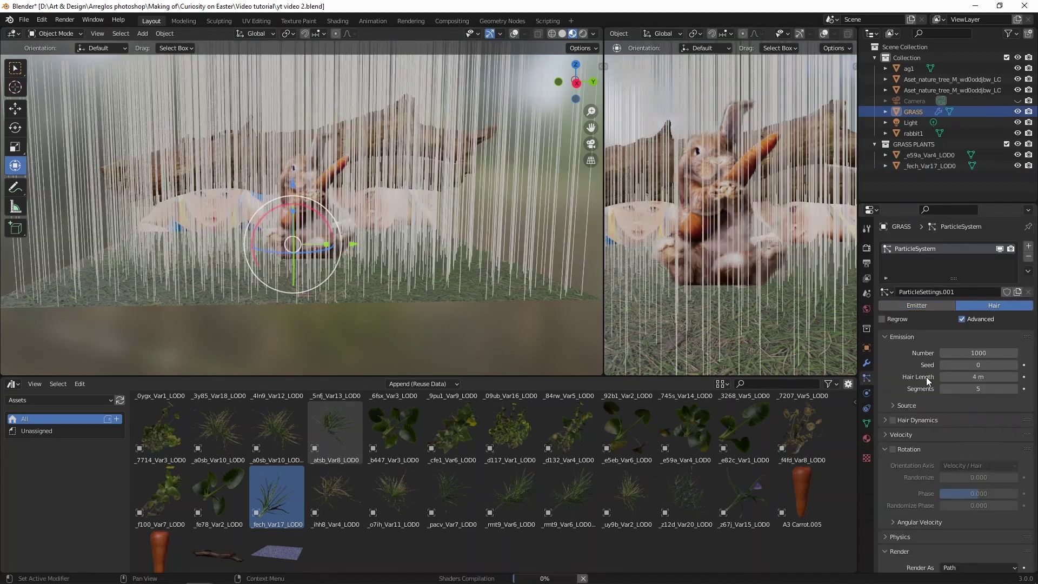
# - Render the hair particles as a Collection, using GRASS PLANTS as the instance collection
pyautogui.scroll(-5, 961, 492)
pyautogui.click(956, 414)
pyautogui.click(955, 462)
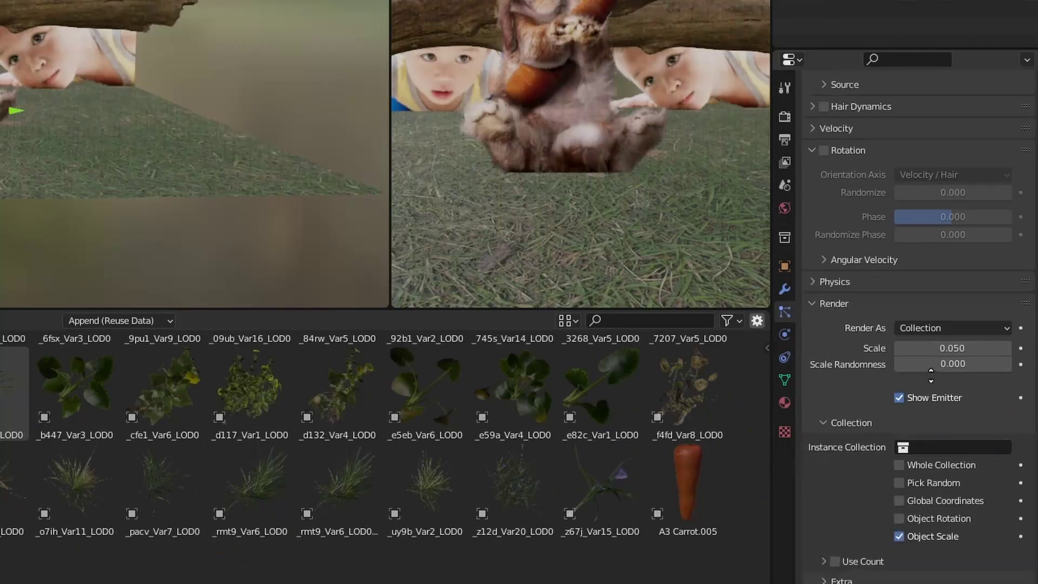
pyautogui.scroll(-3, 919, 433)
pyautogui.click(977, 426)
pyautogui.click(937, 451)
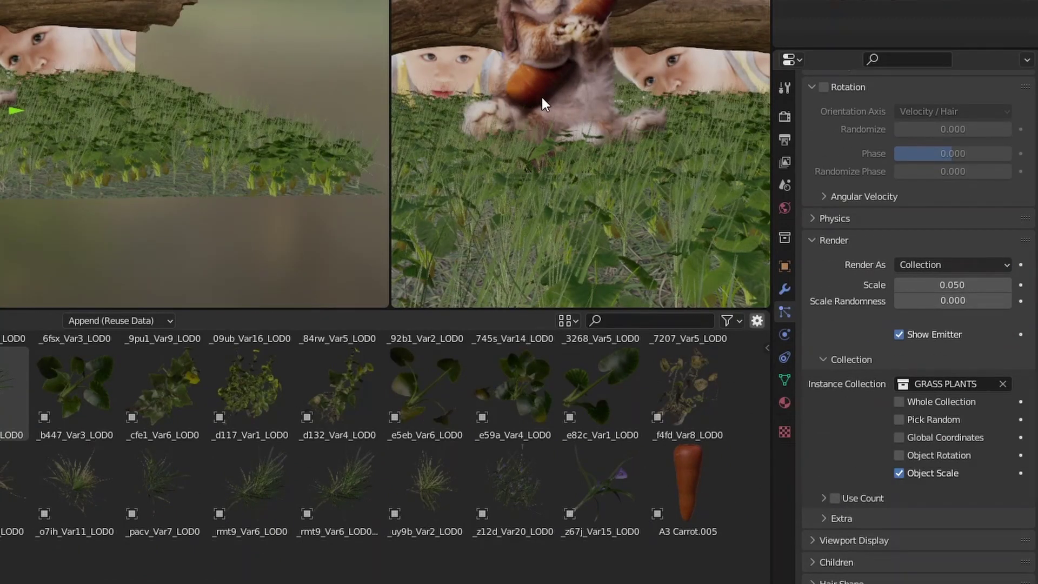
# - Nudge the rabbit1 plane sideways, and set the GRASS particles' render scale to 0.060 with scale randomness 0.306
pyautogui.click(546, 78)
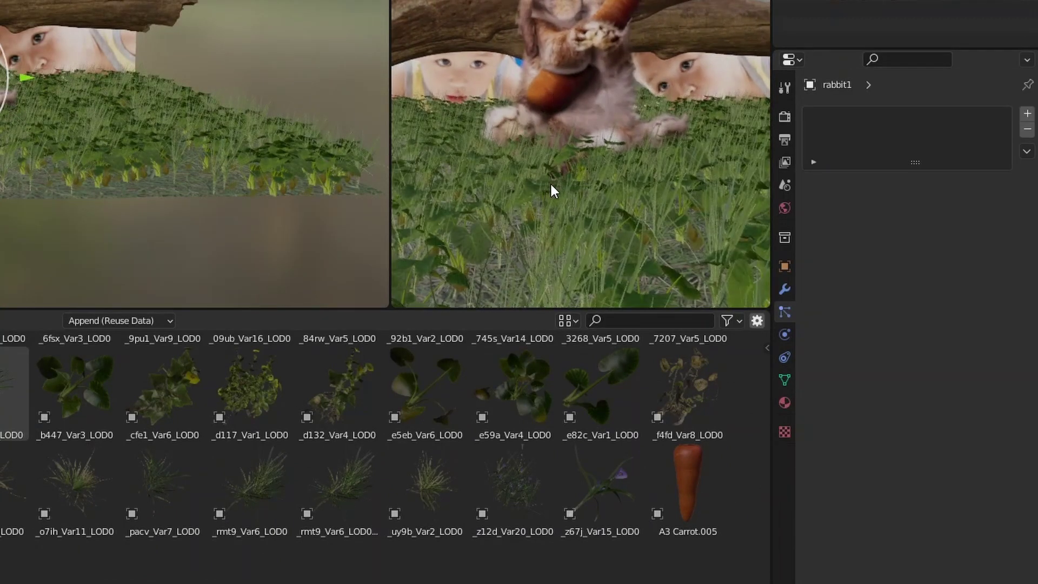
pyautogui.click(306, 171)
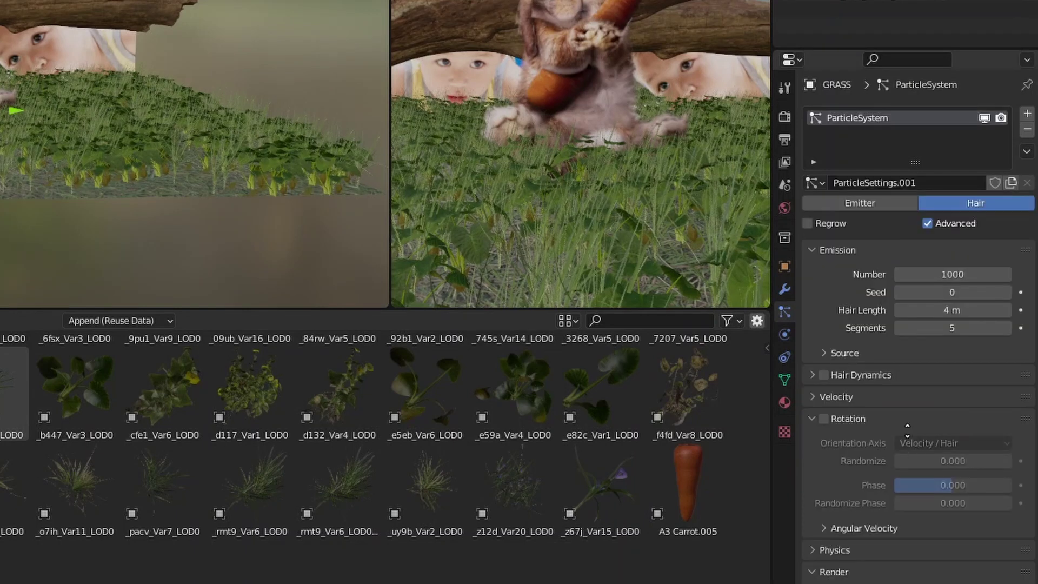
pyautogui.scroll(-10, 919, 324)
pyautogui.moveTo(954, 341); pyautogui.dragTo(951, 372)
pyautogui.scroll(8, 871, 202)
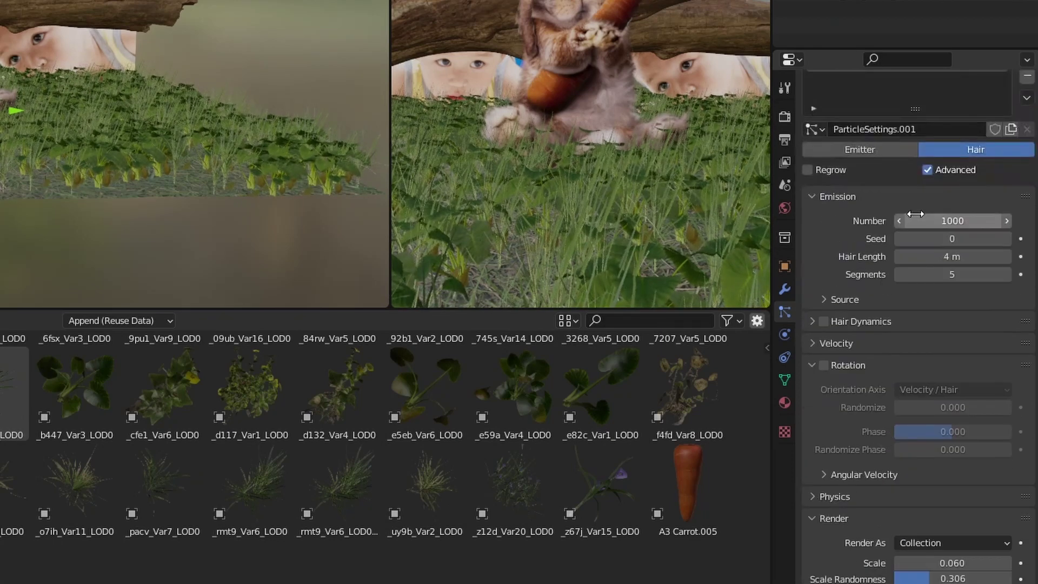
# - Reduce the particle number to 500 and increase the particles' render scale to 0.072
pyautogui.press('Return')
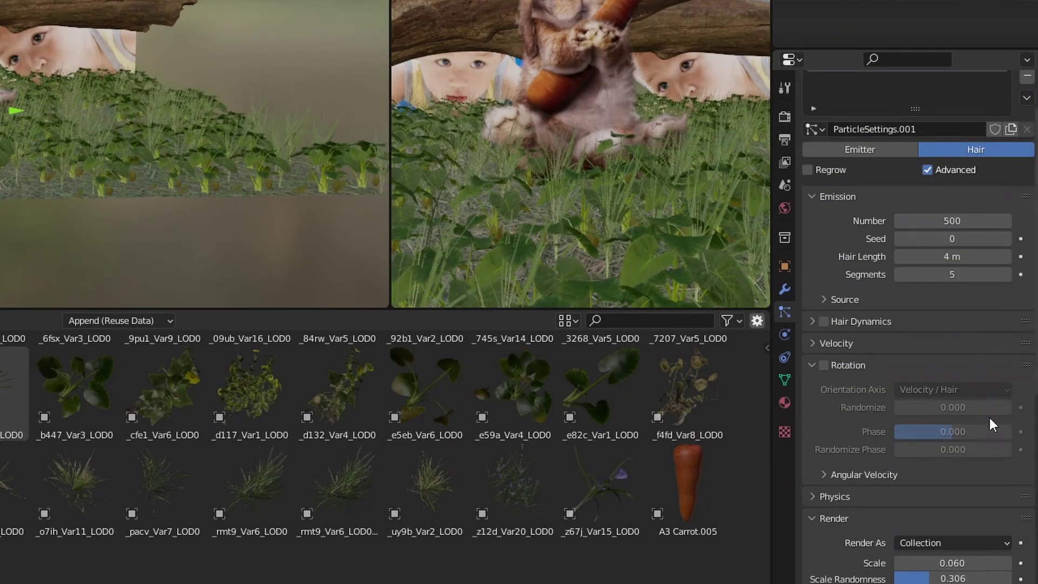
pyautogui.scroll(-3, 992, 424)
pyautogui.moveTo(952, 471); pyautogui.dragTo(963, 465)
# - Enable particle rotation with Randomize 0.422, Phase 0.299 and Randomize Phase 0.667
pyautogui.click(825, 274)
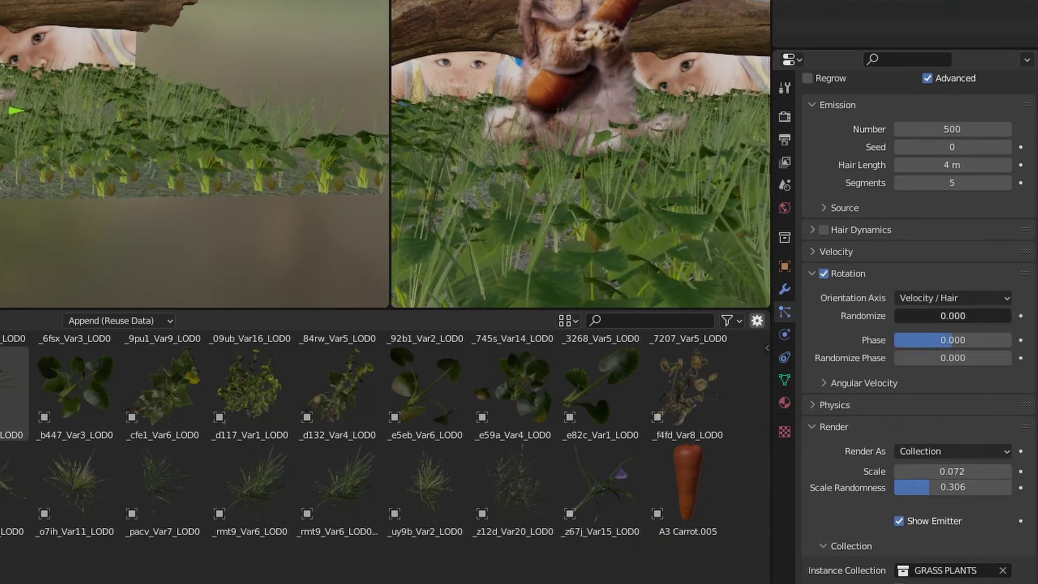
pyautogui.moveTo(960, 312); pyautogui.dragTo(958, 312)
pyautogui.moveTo(109, 168); pyautogui.dragTo(71, 168, button='middle')
pyautogui.moveTo(225, 228); pyautogui.dragTo(225, 180, button='middle')
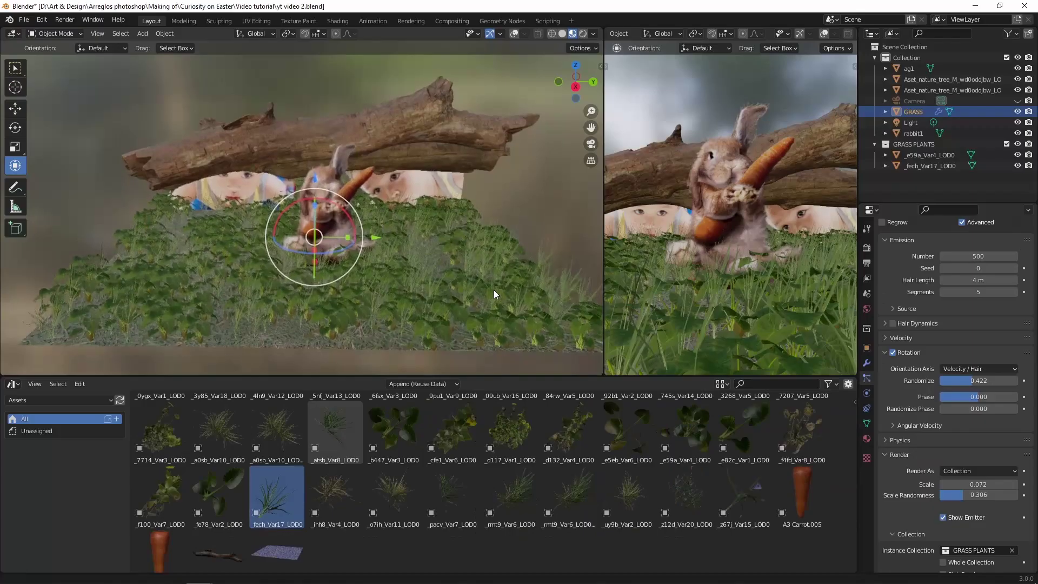
pyautogui.moveTo(981, 397); pyautogui.dragTo(1001, 407)
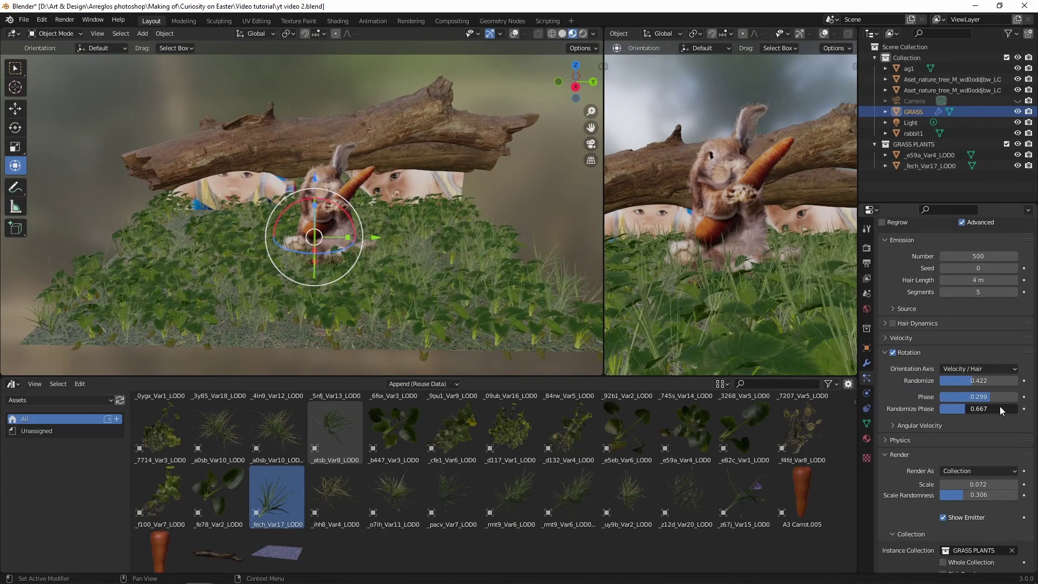
# - Add the _z67j_Var15_LOD0 purple-flower plant from the assets to the grass beside the rabbit and scale it up about 2 times
pyautogui.moveTo(749, 275); pyautogui.dragTo(735, 275, button='middle')
pyautogui.click(365, 292)
pyautogui.moveTo(364, 292)
pyautogui.mouseDown(button='middle')
pyautogui.moveTo(355, 274)
pyautogui.moveTo(349, 287)
pyautogui.mouseUp(button='middle')
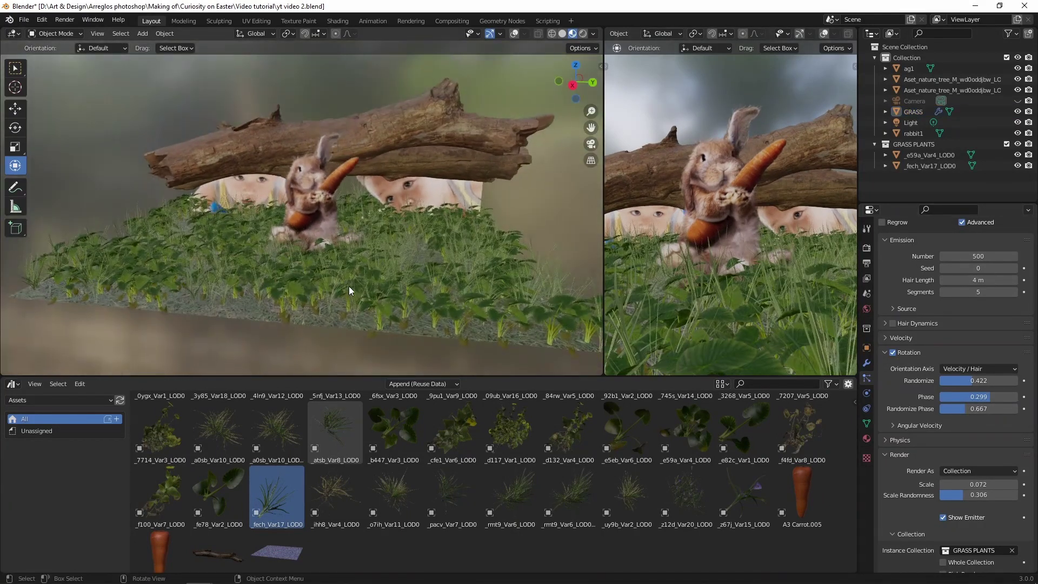
pyautogui.moveTo(746, 508); pyautogui.dragTo(497, 273)
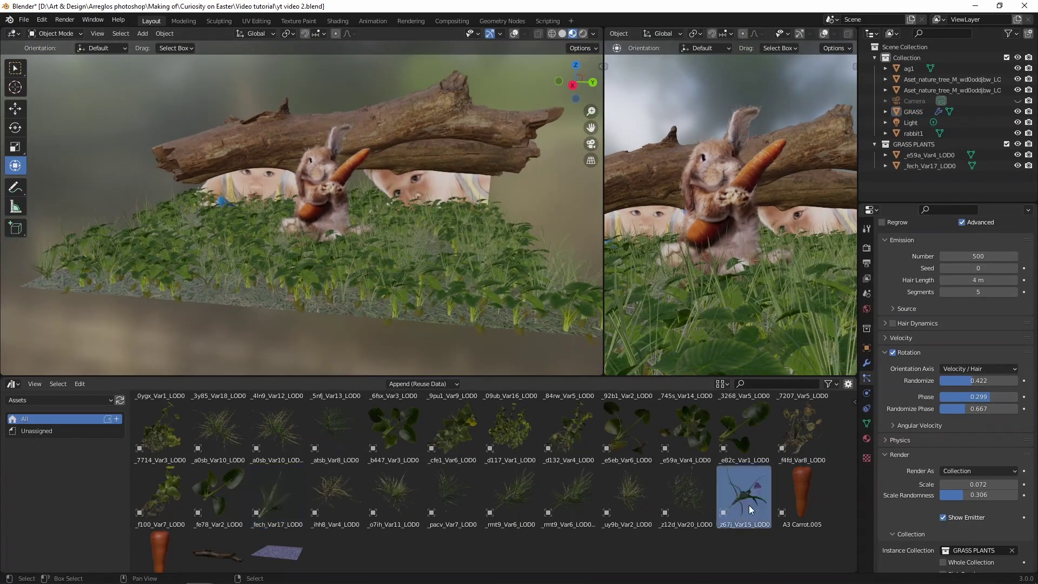
pyautogui.moveTo(720, 303); pyautogui.dragTo(727, 251)
pyautogui.press('s')
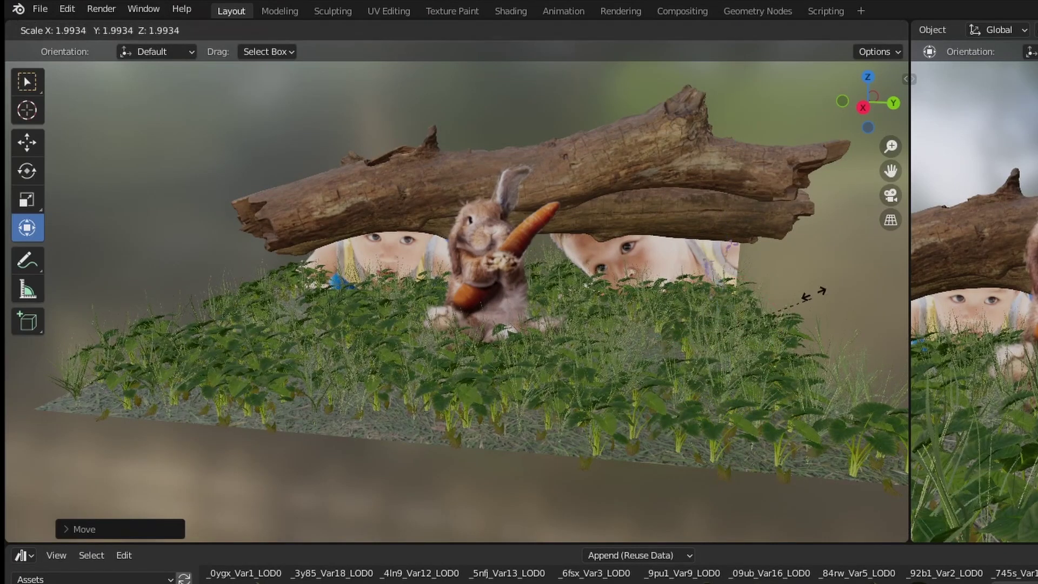
pyautogui.click(815, 295)
# - Clear the purple-flower plant's rotation so it stands upright, and adjust its position and scale beside the rabbit
pyautogui.moveTo(608, 345); pyautogui.dragTo(697, 323, button='middle')
pyautogui.moveTo(592, 347); pyautogui.dragTo(627, 328)
pyautogui.hotkey('alt', 'r')
pyautogui.press('r')
pyautogui.rightClick(705, 302)
pyautogui.moveTo(573, 331); pyautogui.dragTo(622, 322, button='middle')
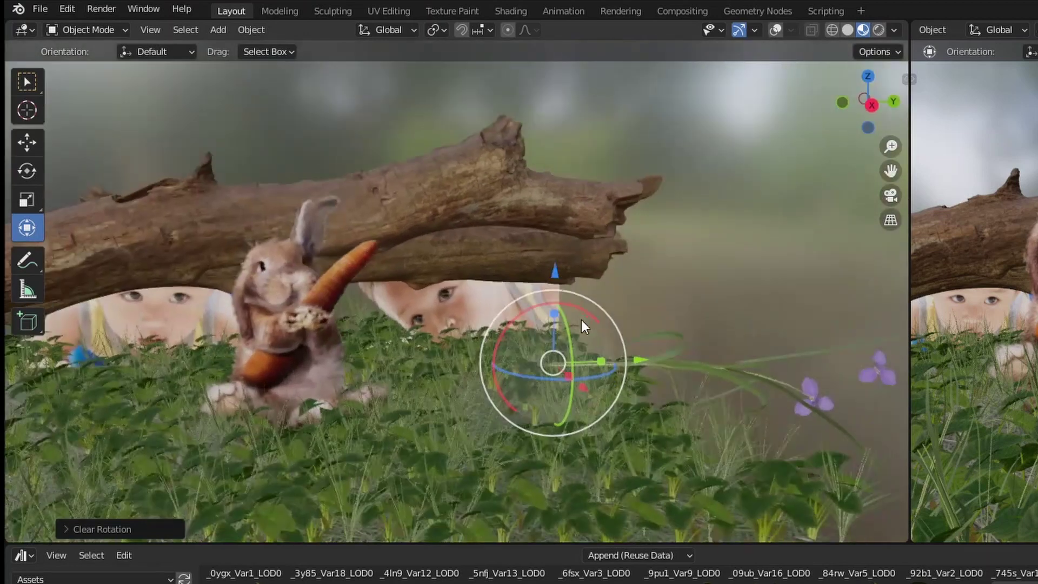
pyautogui.moveTo(583, 314); pyautogui.dragTo(501, 334)
pyautogui.press('s')
pyautogui.click(608, 304)
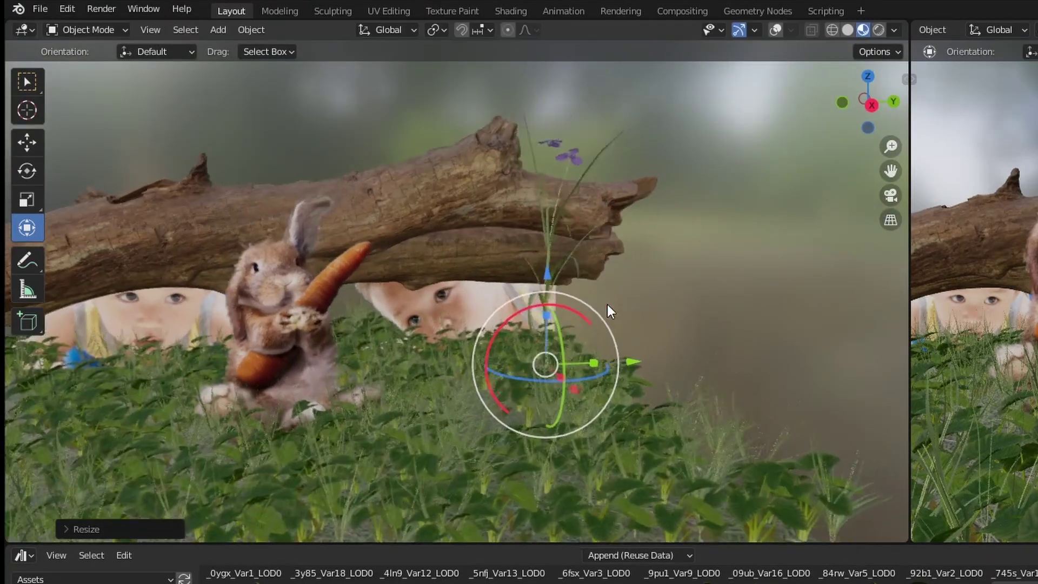
# - Move the purple-flower plant along the ground to stand between the rabbit and the nearby boy, in front of the log
pyautogui.moveTo(607, 304); pyautogui.dragTo(449, 384, button='middle')
pyautogui.press('g')
pyautogui.press('x')
pyautogui.click(542, 339)
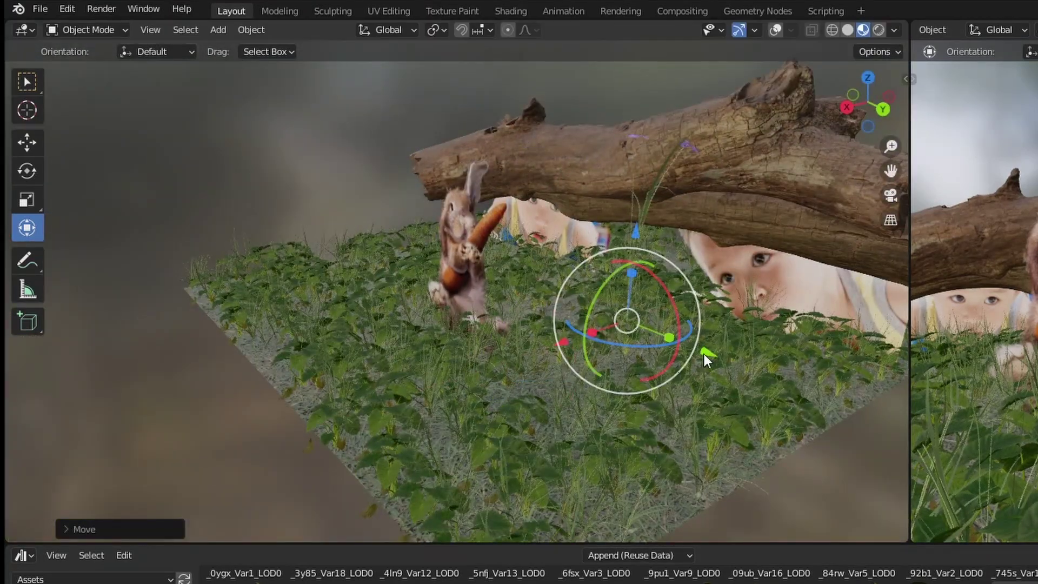
pyautogui.moveTo(705, 354); pyautogui.dragTo(641, 329)
pyautogui.moveTo(670, 326); pyautogui.dragTo(763, 311, button='middle')
pyautogui.moveTo(549, 337); pyautogui.dragTo(559, 321)
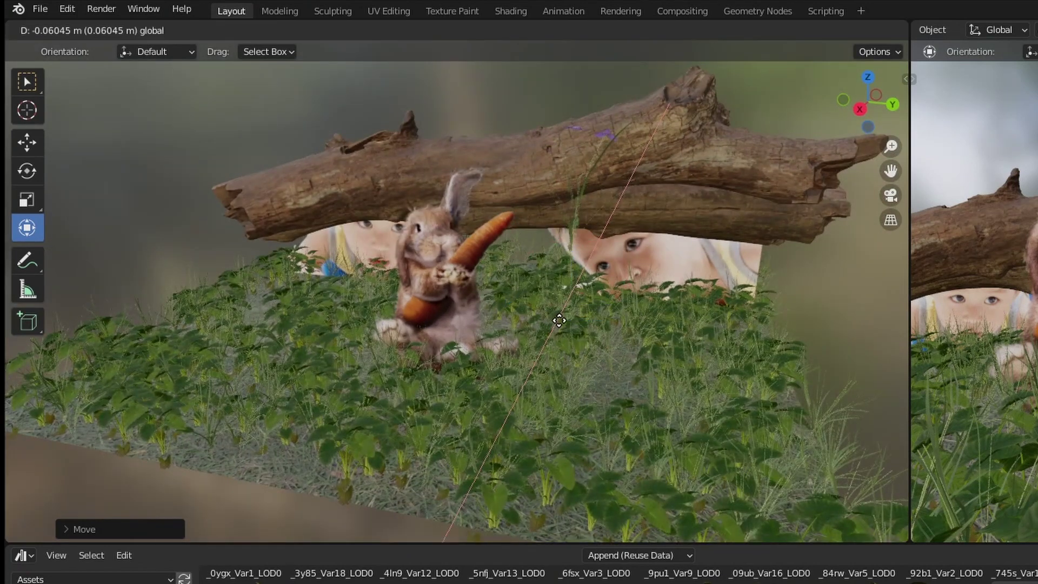
pyautogui.click(605, 325)
# - Duplicate the purple-flower plant next to the original and rotate the copy about the Z axis
pyautogui.moveTo(606, 325); pyautogui.dragTo(631, 341, button='middle')
pyautogui.hotkey('shift', 'd')
pyautogui.click(630, 342)
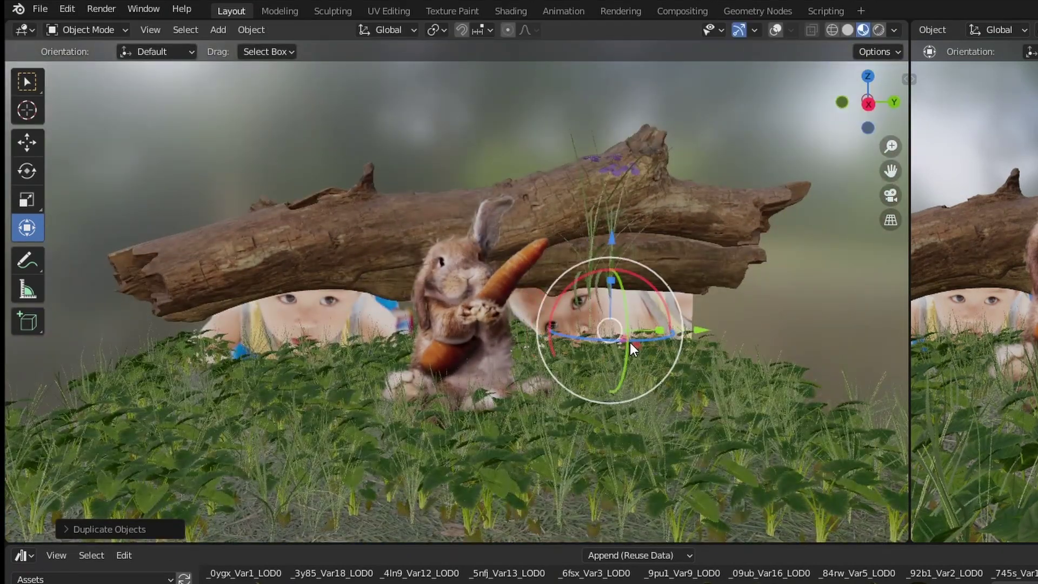
pyautogui.press('r')
pyautogui.press('z')
pyautogui.click(618, 379)
pyautogui.scroll(3, 615, 401)
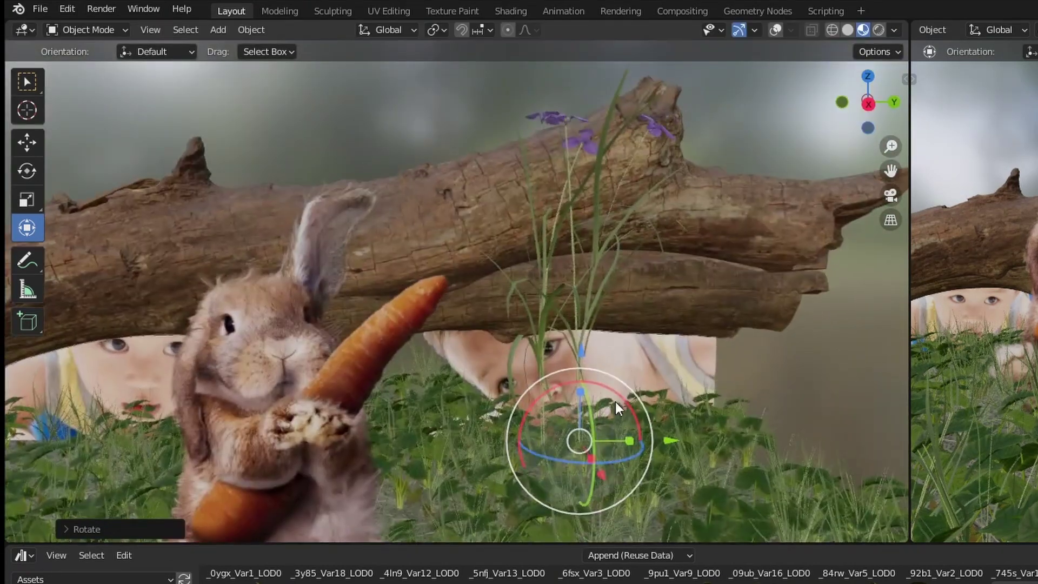
# - Tilt the third purple-flower plant with a trackball rotation and move it along Y closer to the other two
pyautogui.click(512, 293)
pyautogui.press('r')
pyautogui.press('r')
pyautogui.click(540, 303)
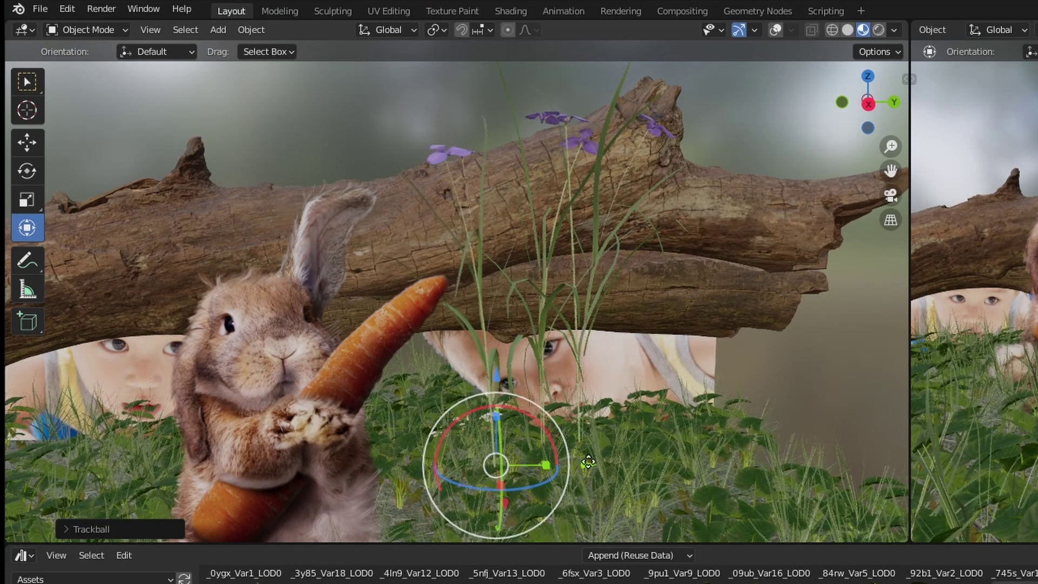
pyautogui.moveTo(588, 462); pyautogui.dragTo(626, 460)
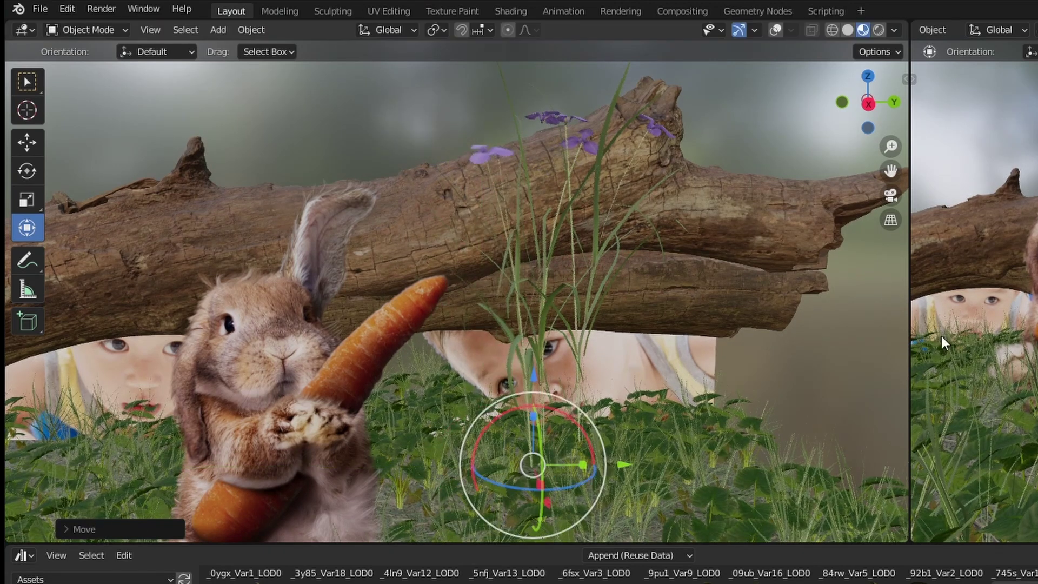
# - Position the _f100_Var7_LOD0 yellow-flower plant in the foreground grass, on the opposite side of the rabbit from the purple flowers
pyautogui.click(501, 153)
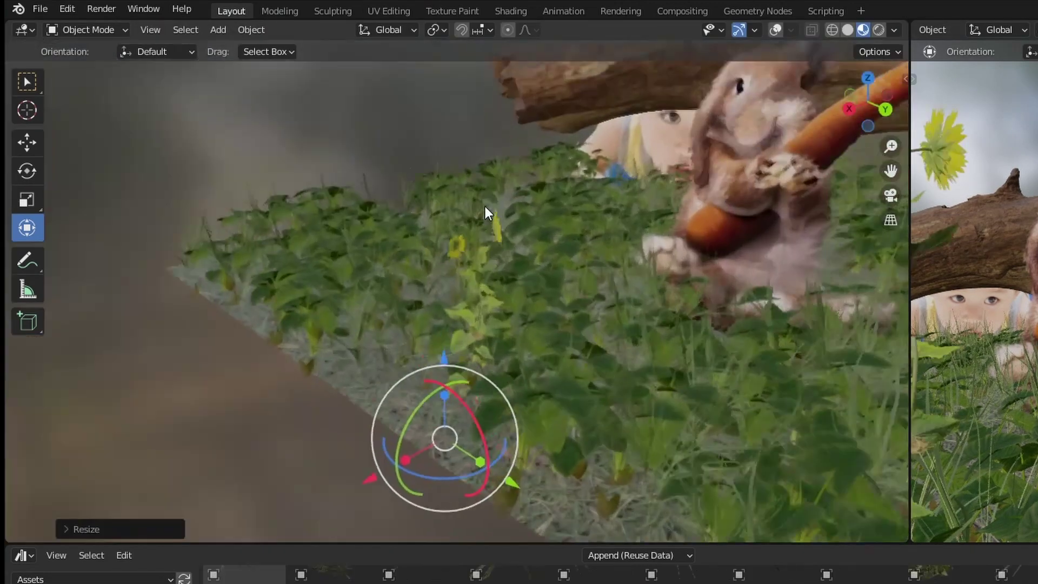
pyautogui.scroll(1, 484, 206)
pyautogui.moveTo(453, 489); pyautogui.dragTo(508, 453)
pyautogui.moveTo(586, 459); pyautogui.dragTo(609, 469)
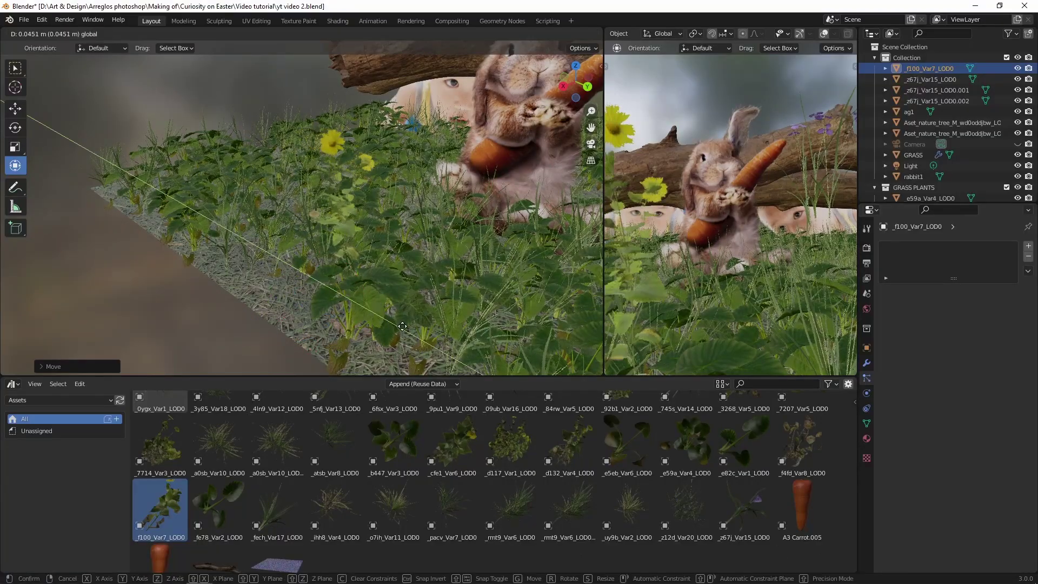
pyautogui.moveTo(402, 327); pyautogui.dragTo(407, 324)
pyautogui.click(480, 211)
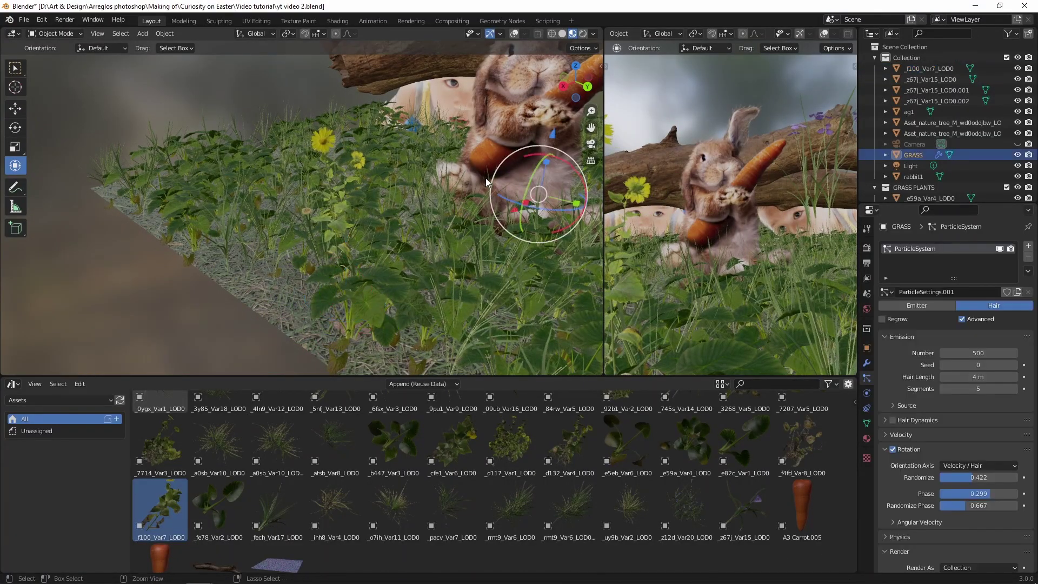
pyautogui.moveTo(458, 203); pyautogui.dragTo(356, 238, button='middle')
pyautogui.scroll(1, 461, 204)
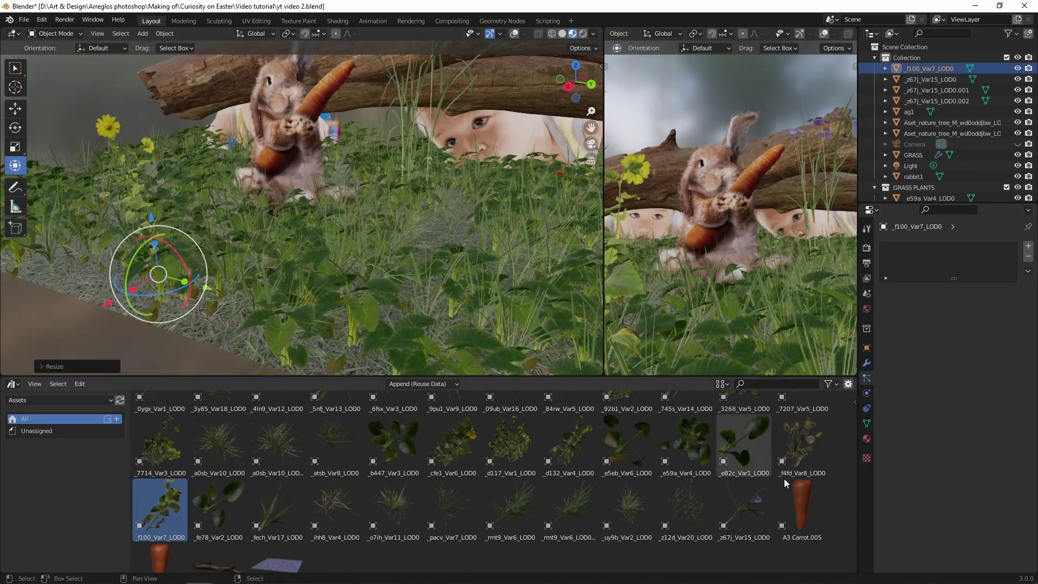
# - Add the A3 Carrot.005 asset to the grass and scale it down
pyautogui.scroll(-1, 786, 482)
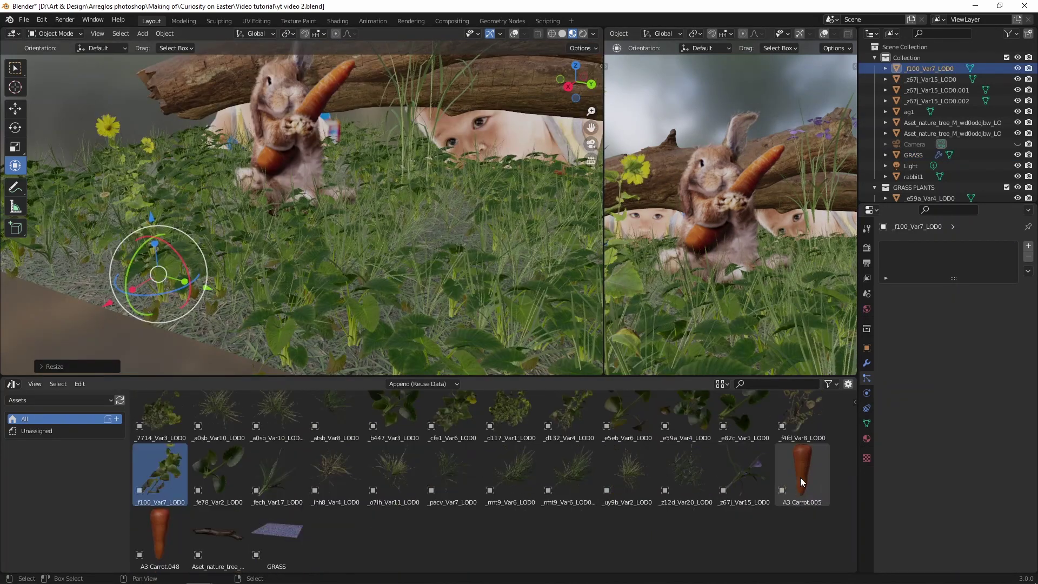
pyautogui.moveTo(800, 478); pyautogui.dragTo(430, 251)
pyautogui.scroll(-2, 488, 280)
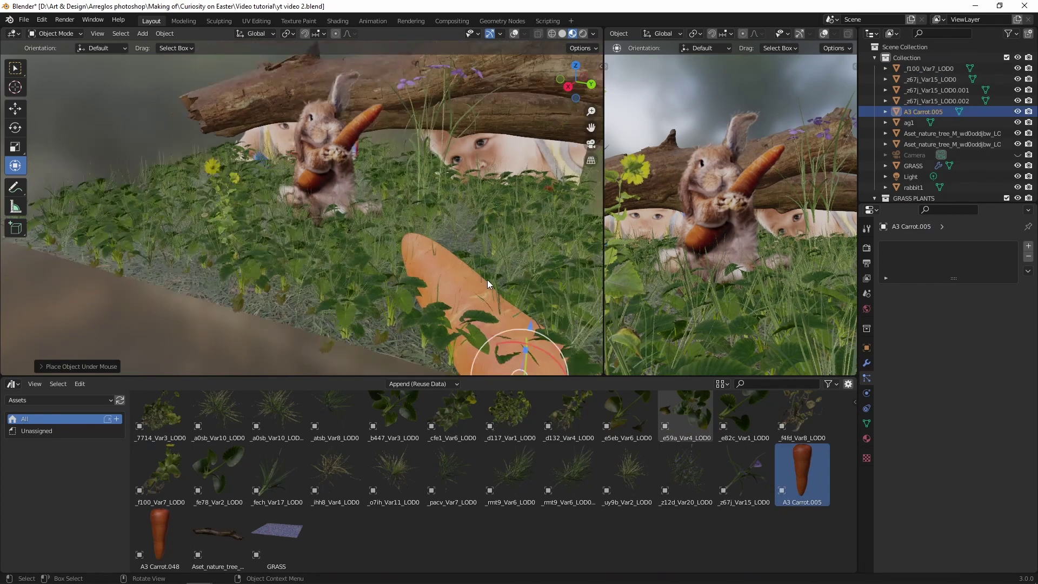
pyautogui.press('s')
pyautogui.click(511, 322)
pyautogui.moveTo(518, 329); pyautogui.dragTo(430, 278, button='middle')
# - From the top view, move the carrot next to the rabbit plane and scale it down slightly
pyautogui.click(575, 66)
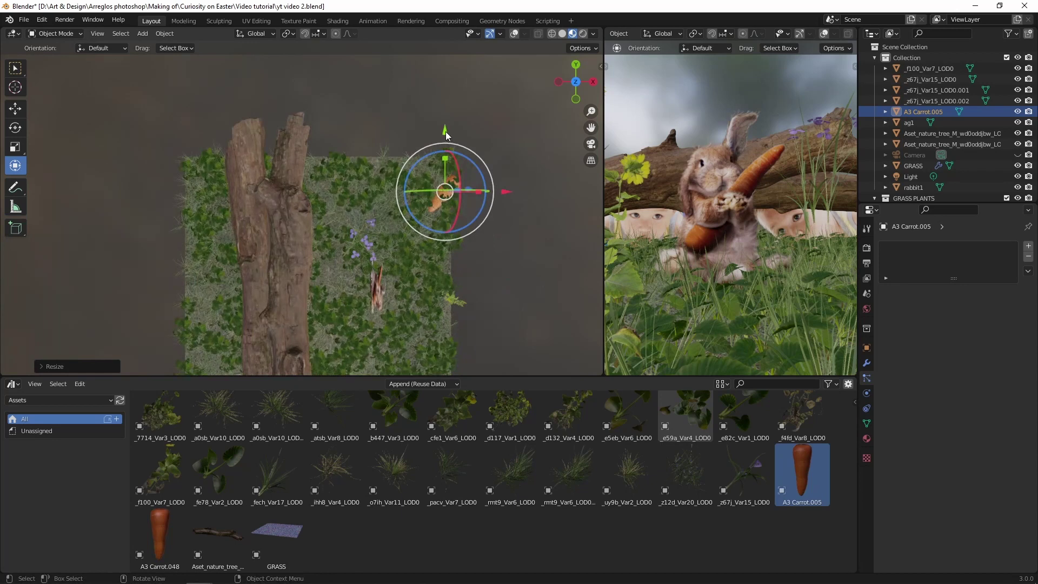
pyautogui.press('g')
pyautogui.press('y')
pyautogui.press('x')
pyautogui.click(455, 247)
pyautogui.press('s')
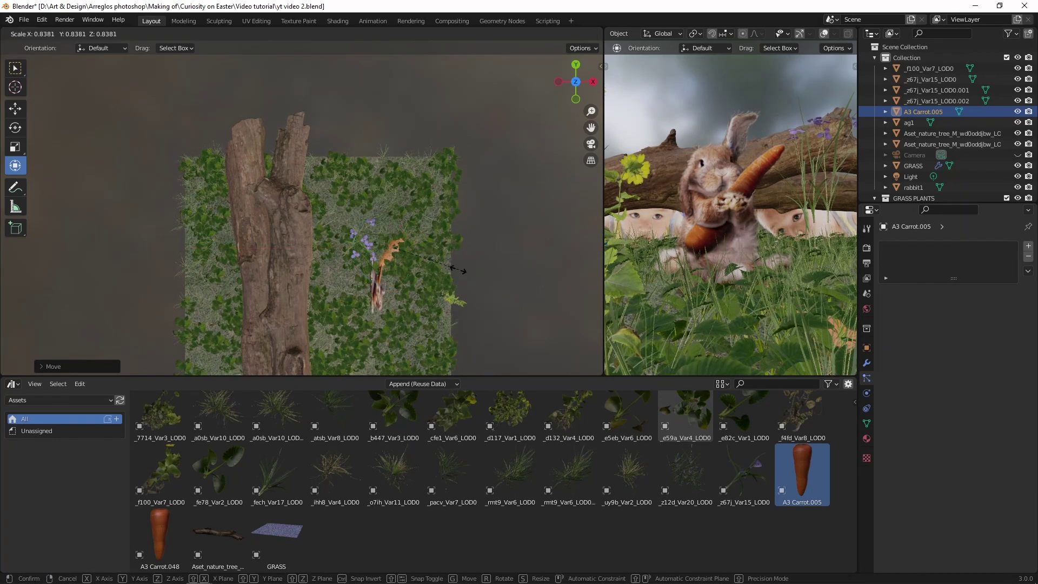
pyautogui.click(451, 276)
pyautogui.moveTo(450, 280); pyautogui.dragTo(438, 252, button='middle')
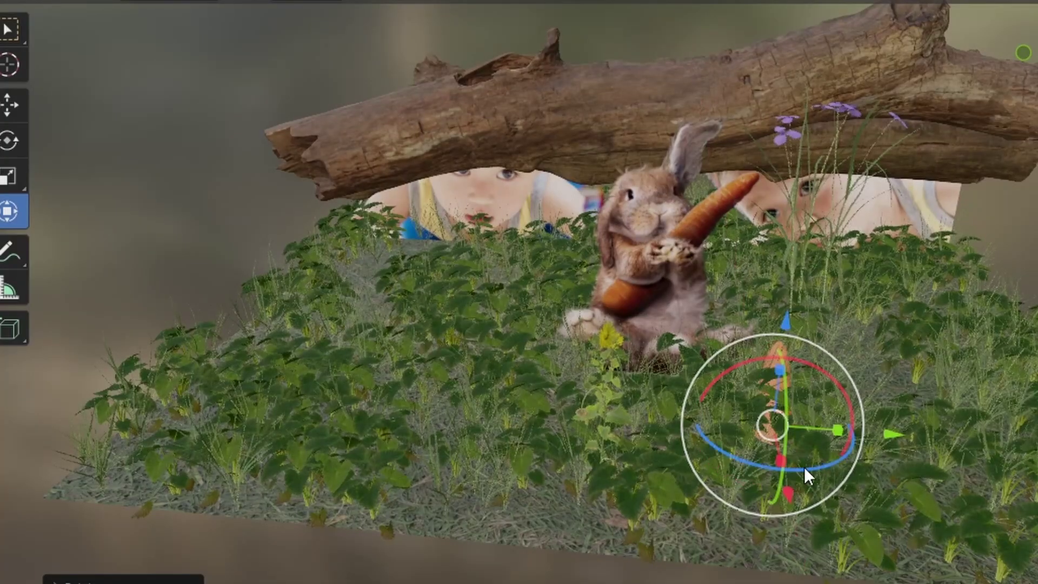
# - Raise and rotate the carrot so that it lies tilted on the grass beside the rabbit's feet
pyautogui.press('g')
pyautogui.moveTo(786, 460); pyautogui.dragTo(786, 461)
pyautogui.moveTo(775, 302); pyautogui.dragTo(779, 261)
pyautogui.moveTo(889, 374); pyautogui.dragTo(949, 373)
pyautogui.moveTo(882, 318); pyautogui.dragTo(807, 330)
pyautogui.press('g')
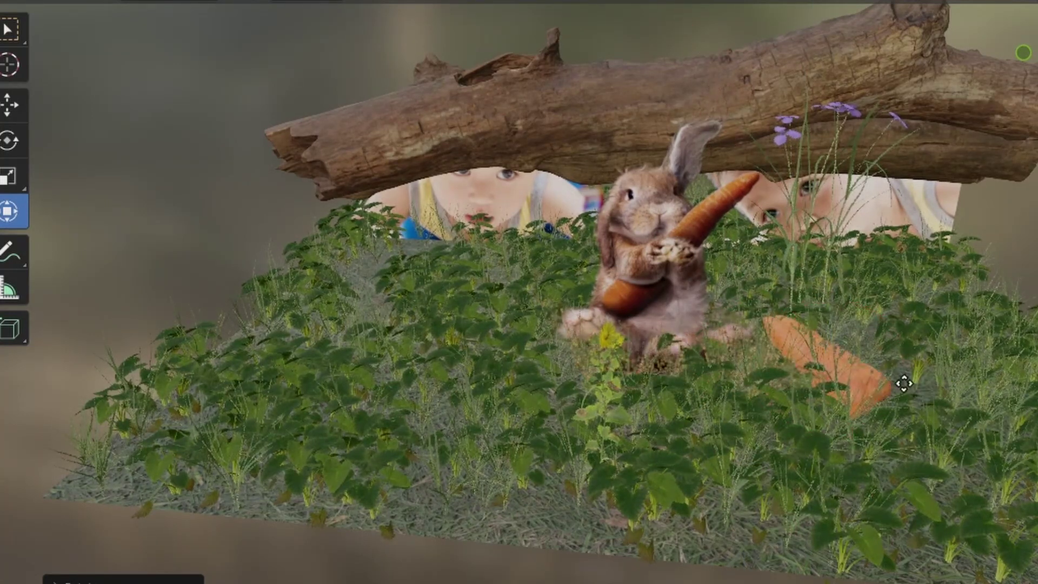
pyautogui.click(903, 380)
# - Place a second carrot against the first at a different angle, adjusting its scale and its position on the grass
pyautogui.moveTo(902, 380); pyautogui.dragTo(848, 380)
pyautogui.press('s')
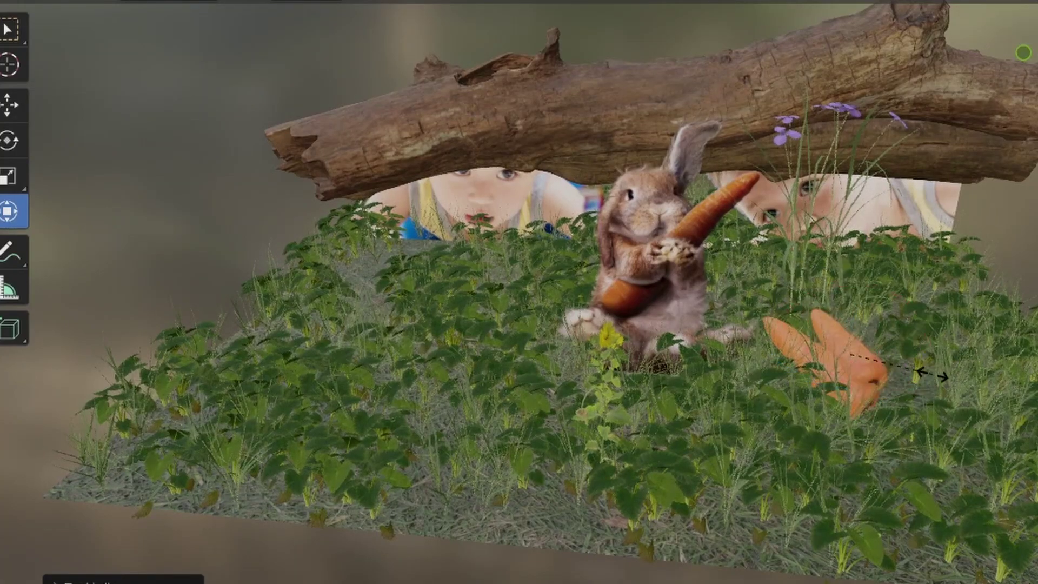
pyautogui.click(922, 373)
pyautogui.moveTo(887, 335); pyautogui.dragTo(825, 364, button='middle')
pyautogui.scroll(3, 825, 364)
pyautogui.moveTo(974, 384); pyautogui.dragTo(1008, 390)
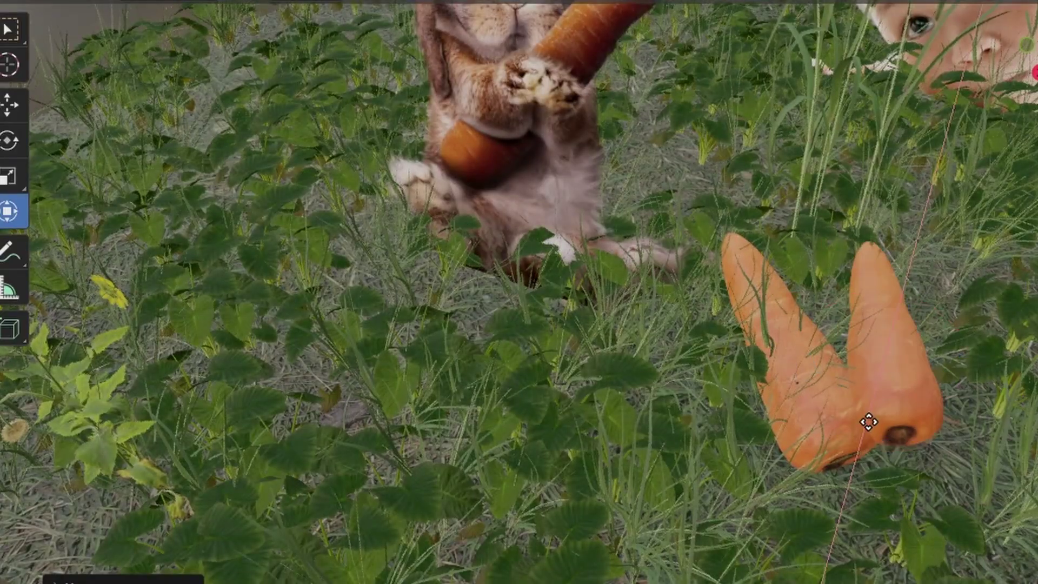
# - Duplicate both carrots to the other side of the rabbit and rotate the copies to lie on the grass
pyautogui.scroll(-6, 857, 417)
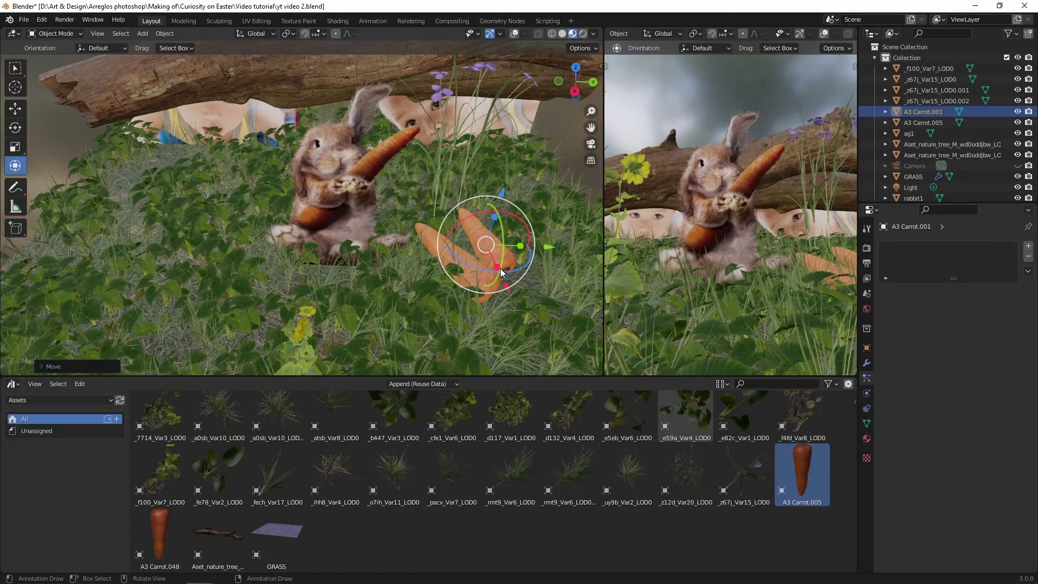
pyautogui.keyDown('shift'); pyautogui.click(430, 234); pyautogui.keyUp('shift')
pyautogui.hotkey('shift', 'd')
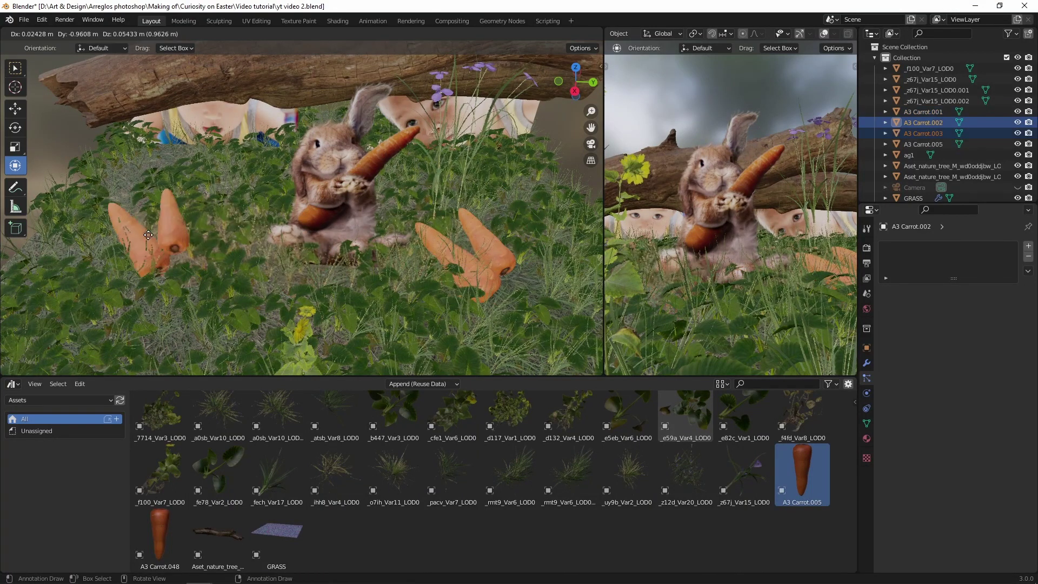
pyautogui.click(183, 244)
pyautogui.moveTo(183, 244); pyautogui.dragTo(198, 227, button='middle')
pyautogui.moveTo(200, 223); pyautogui.dragTo(162, 287)
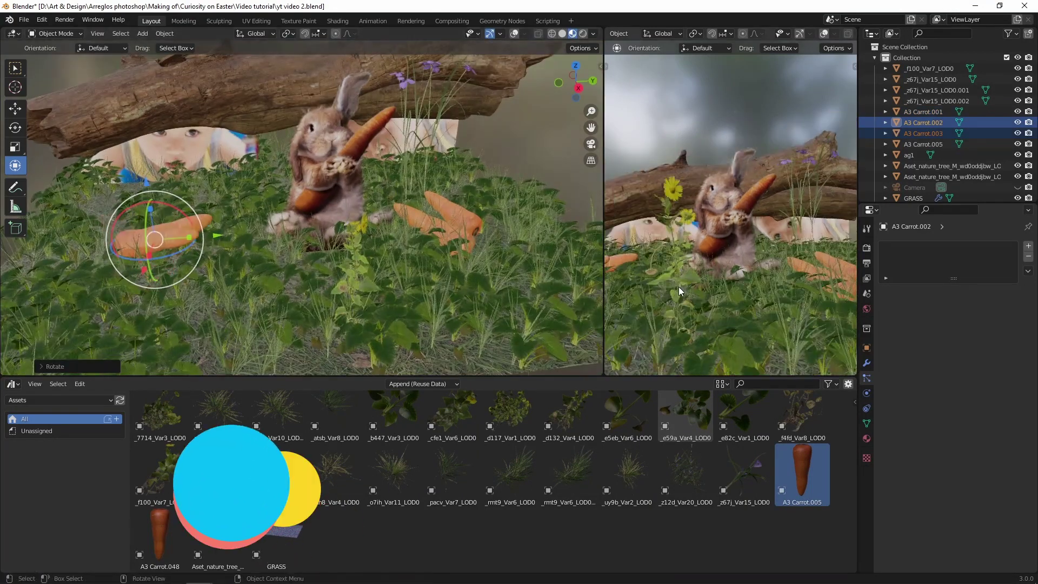
pyautogui.press('r')
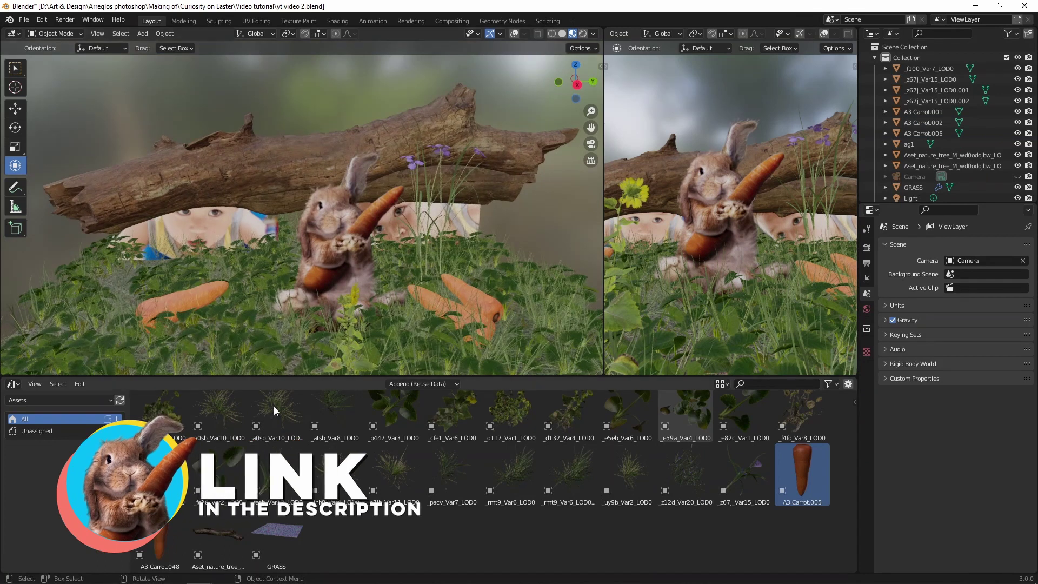
# - Add the _7207_Var5_LOD0 leafy plant to the log above the boy opposite the purple flowers and scale it to fit
pyautogui.scroll(3, 324, 421)
pyautogui.moveTo(802, 419); pyautogui.dragTo(149, 173)
pyautogui.press('s')
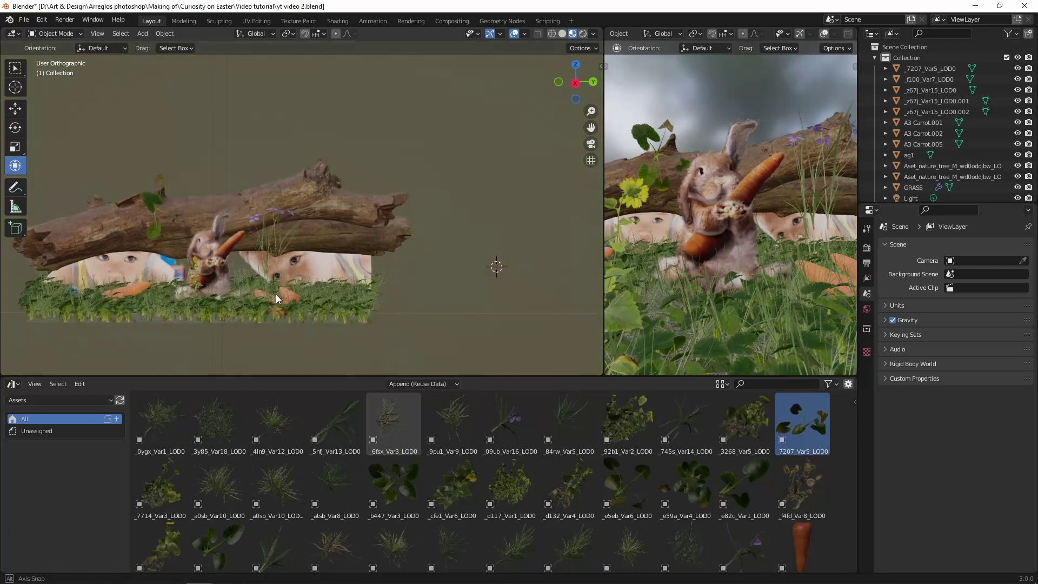
# - Add a camera, centre it on the rabbit and move it in front of the scene to about X 2.49 m, Y 0.88 m
pyautogui.hotkey('shift', 'a')
pyautogui.click(502, 267)
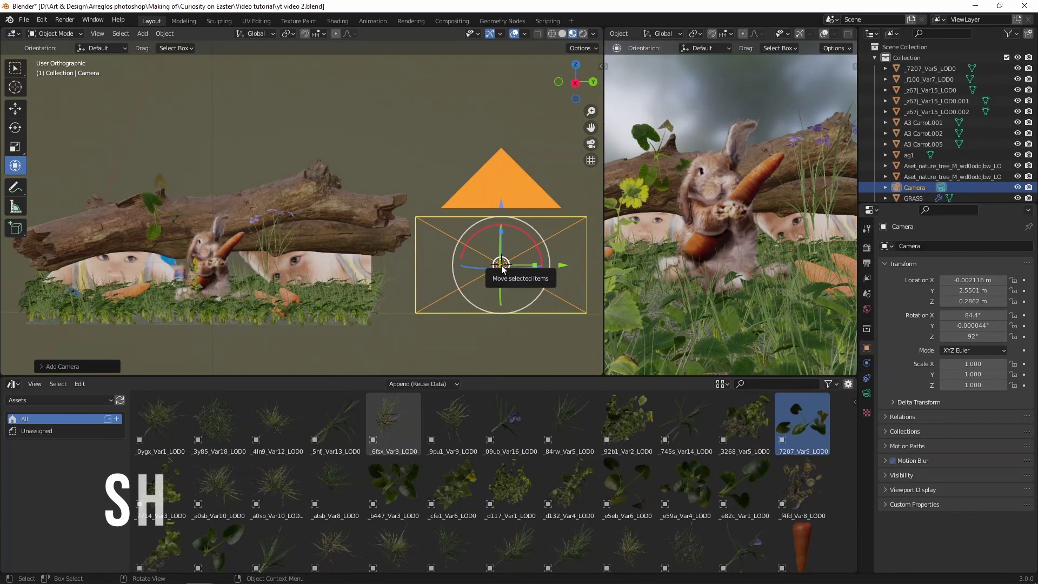
pyautogui.moveTo(561, 268); pyautogui.dragTo(270, 268)
pyautogui.moveTo(270, 268); pyautogui.dragTo(201, 300, button='middle')
pyautogui.moveTo(161, 293); pyautogui.dragTo(404, 276)
# - Widen the second viewport and switch it to the camera view
pyautogui.scroll(-1, 404, 280)
pyautogui.moveTo(604, 228); pyautogui.dragTo(564, 233)
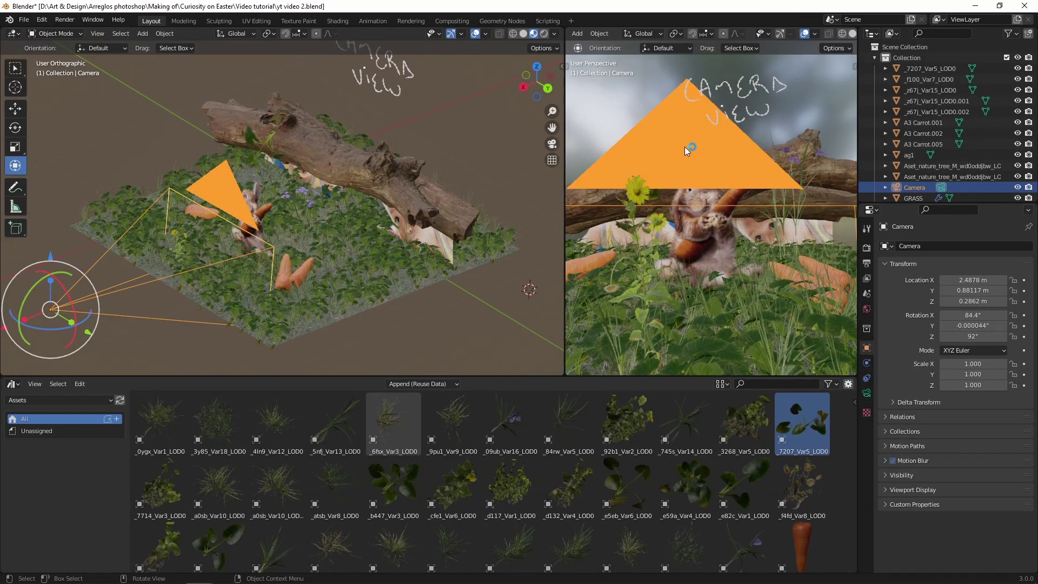
pyautogui.press('KP_0')
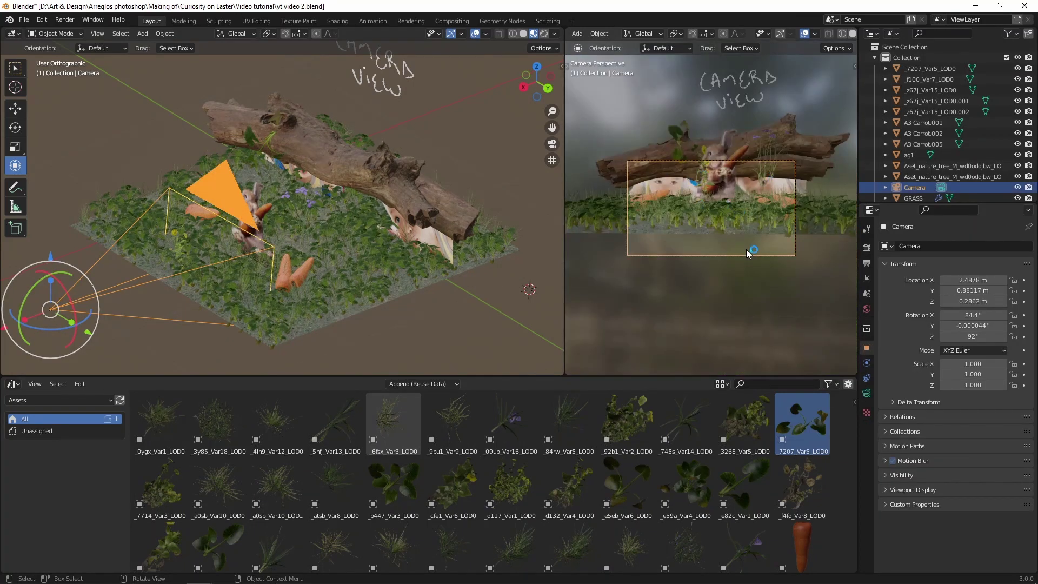
# - Set the camera's Passepartout to 1.000 and enlarge the camera-view viewport
pyautogui.click(868, 394)
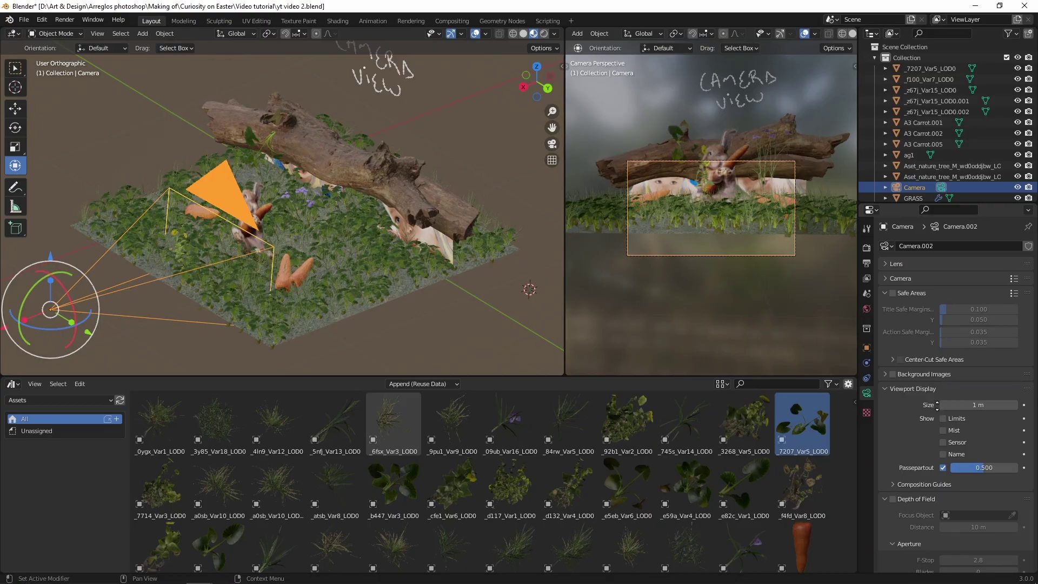
pyautogui.scroll(-3, 941, 414)
pyautogui.moveTo(943, 485); pyautogui.dragTo(1006, 483)
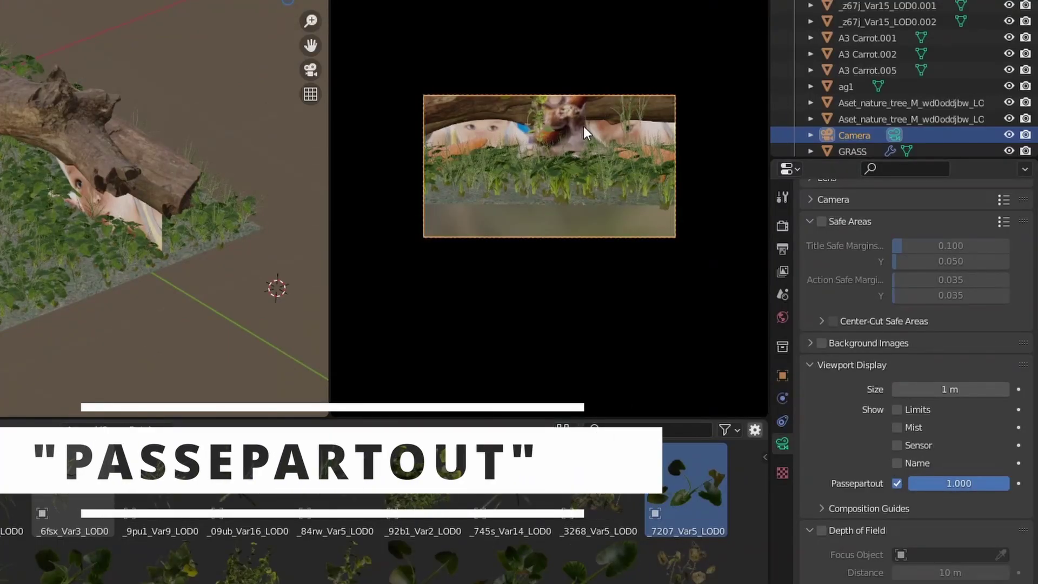
pyautogui.scroll(3, 580, 165)
pyautogui.scroll(1, 575, 150)
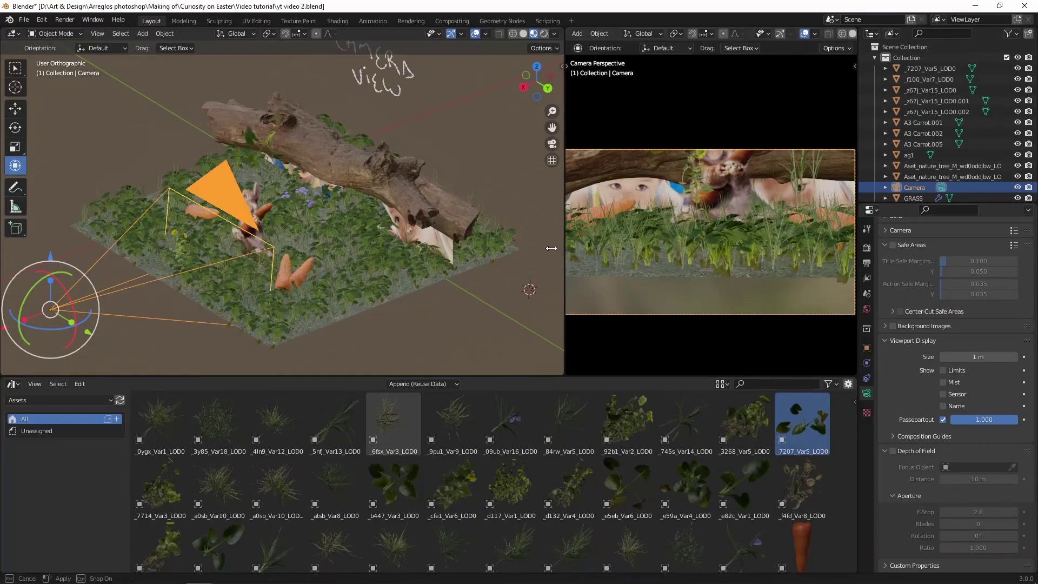
pyautogui.moveTo(551, 248); pyautogui.dragTo(527, 257)
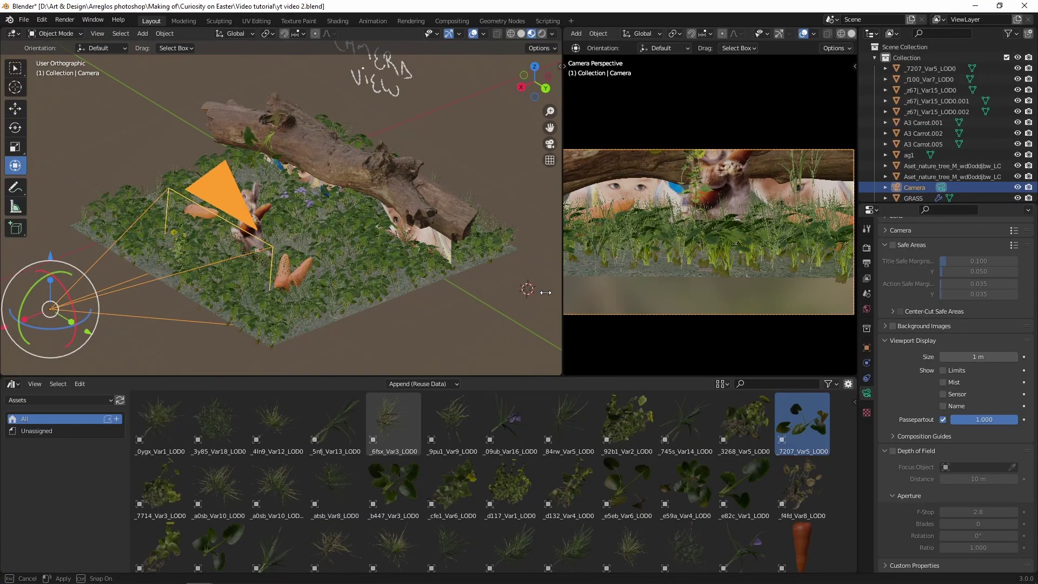
# - Move the purple _z67j_Var15 flower cluster back from the two carrots to the log, within the right side of the camera frame
pyautogui.moveTo(545, 293); pyautogui.dragTo(553, 303)
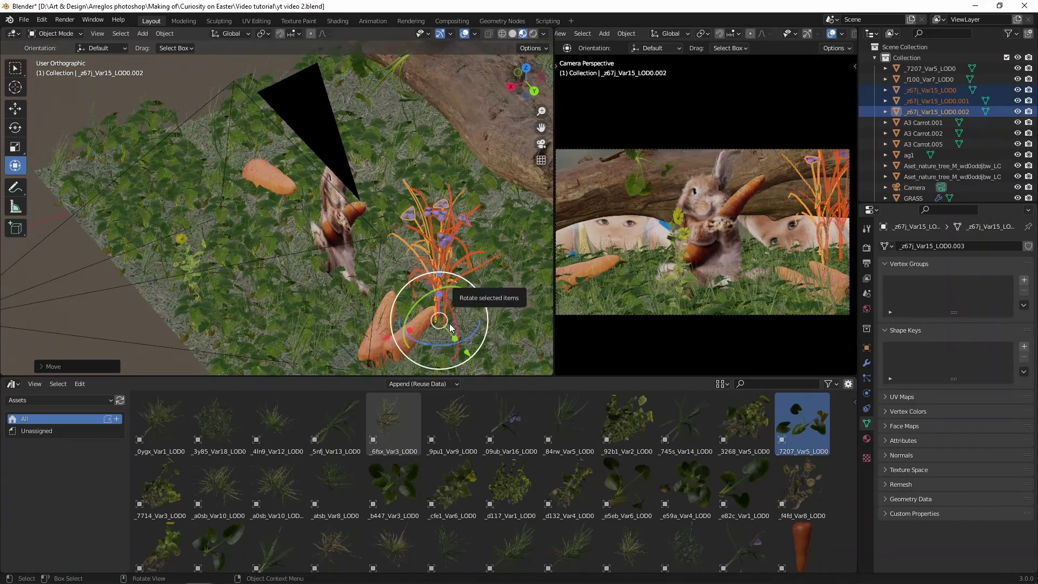
pyautogui.moveTo(359, 314)
pyautogui.mouseDown()
pyautogui.moveTo(358, 295)
pyautogui.moveTo(358, 310)
pyautogui.mouseUp()
pyautogui.moveTo(354, 320); pyautogui.dragTo(380, 302)
# - Enlarge the _7207_Var5_LOD0 leafy plant slightly and move it along the log toward the left edge of the camera frame
pyautogui.click(636, 185)
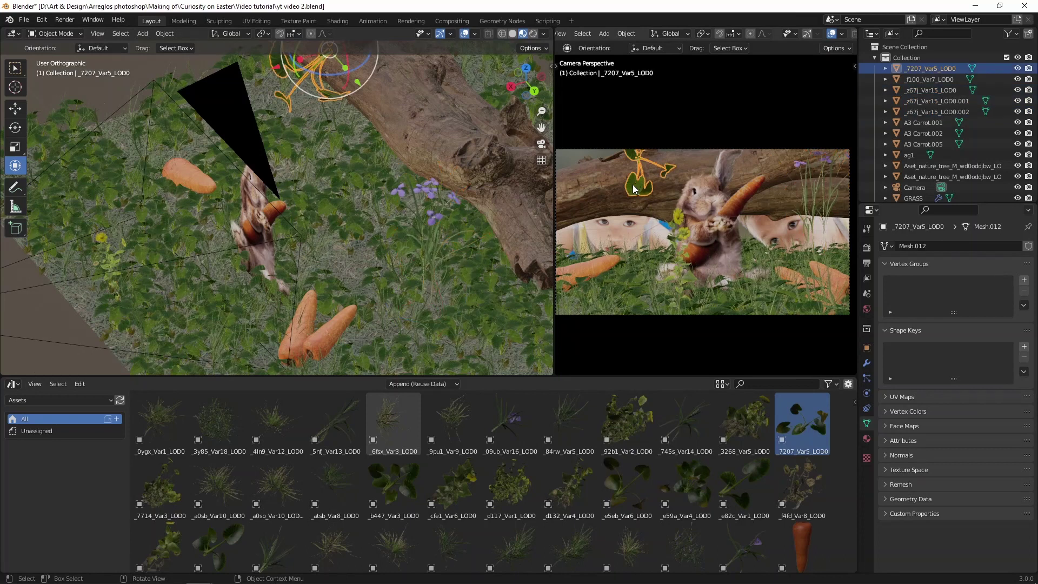
pyautogui.press('s')
pyautogui.click(634, 198)
pyautogui.press('g')
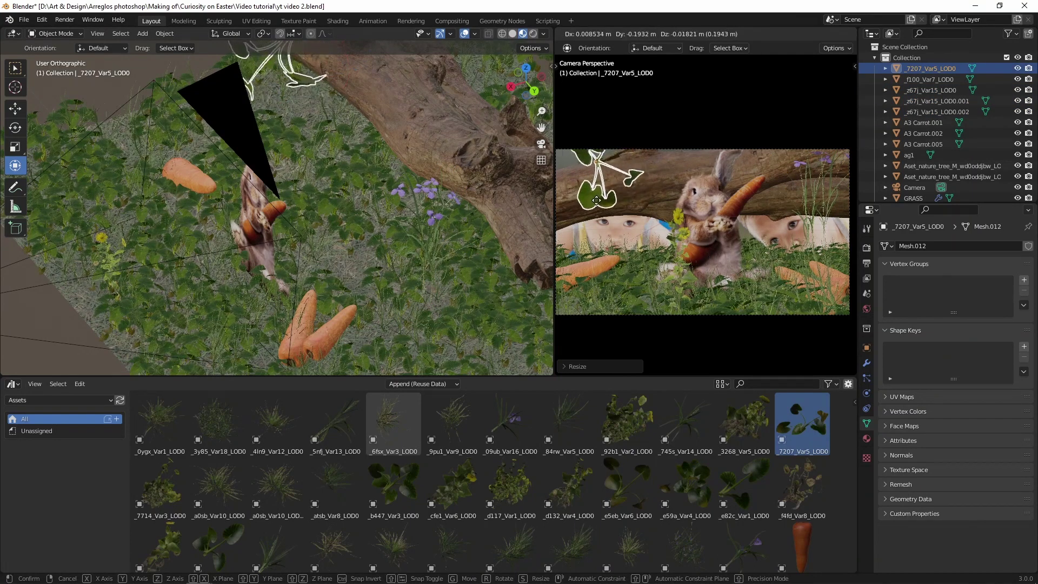
pyautogui.click(589, 198)
pyautogui.scroll(-1, 202, 270)
# - Move the yellow-flowered _f100_Var7_LOD0 plant away from the rabbit to the camera frame's left edge and enlarge it
pyautogui.click(120, 265)
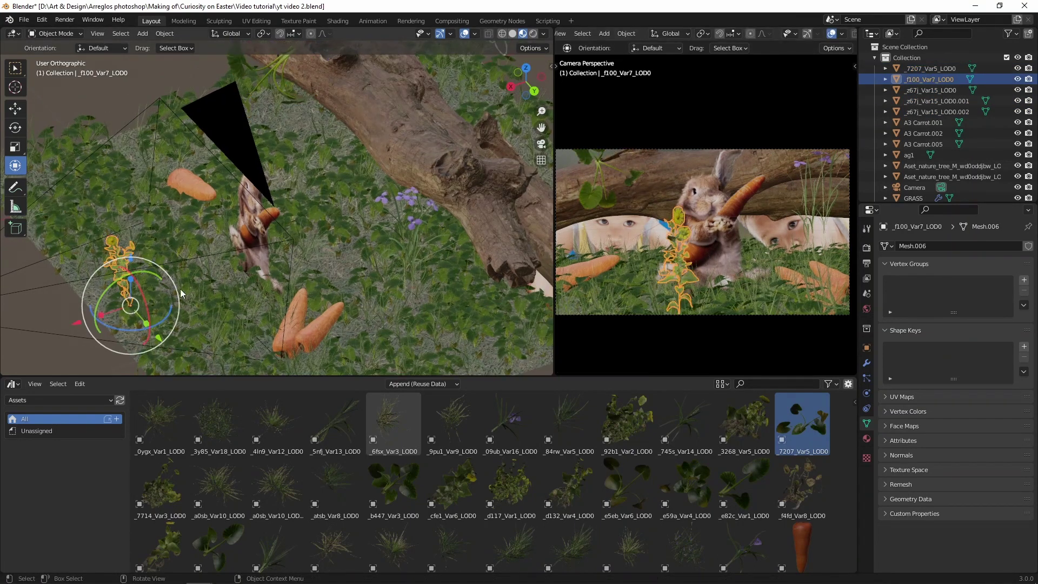
pyautogui.moveTo(160, 339); pyautogui.dragTo(130, 304)
pyautogui.press('s')
pyautogui.click(252, 259)
pyautogui.keyDown('shift'); pyautogui.moveTo(111, 271); pyautogui.dragTo(313, 266, button='middle'); pyautogui.keyUp('shift')
pyautogui.press('s')
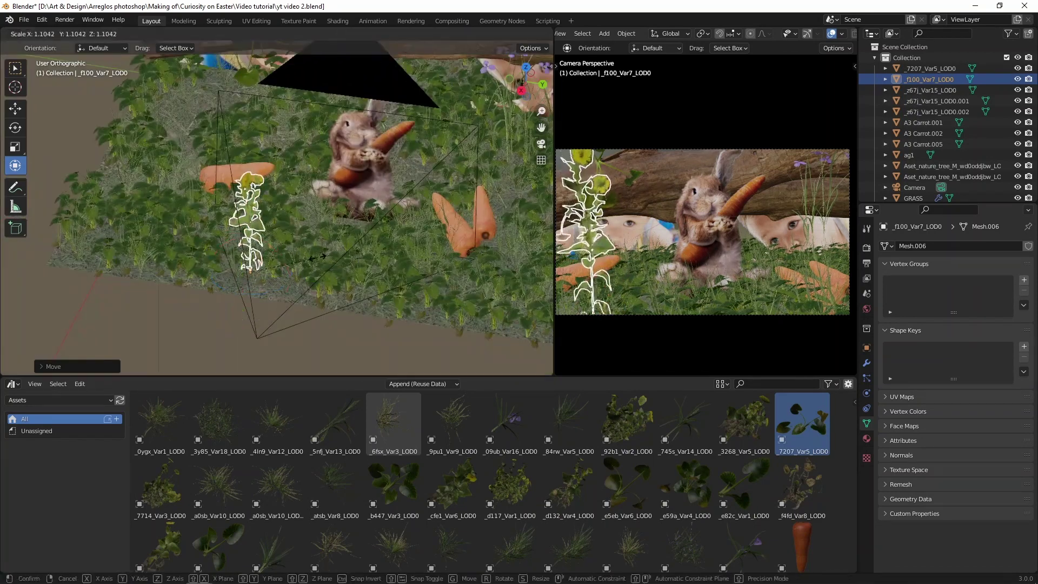
pyautogui.click(318, 258)
pyautogui.moveTo(303, 277); pyautogui.dragTo(290, 275)
# - Scale down the boys' ag1 image plane and adjust its height beneath the log, and nudge the carrot at the camera frame's left edge
pyautogui.keyDown('shift'); pyautogui.moveTo(353, 257); pyautogui.dragTo(312, 332, button='middle'); pyautogui.keyUp('shift')
pyautogui.click(481, 154)
pyautogui.moveTo(370, 85); pyautogui.dragTo(370, 81)
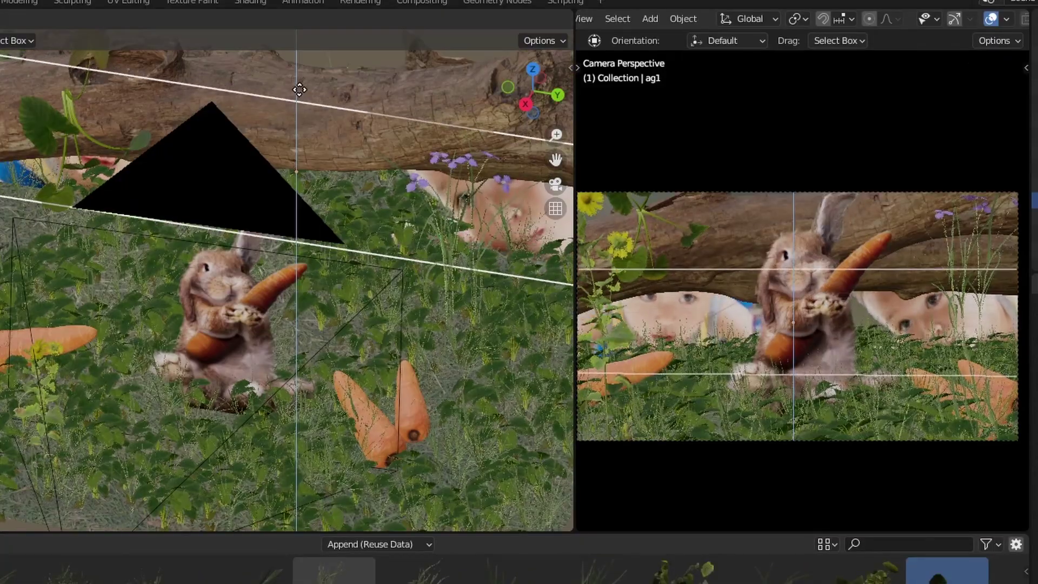
pyautogui.moveTo(299, 90); pyautogui.dragTo(300, 92)
pyautogui.press('s')
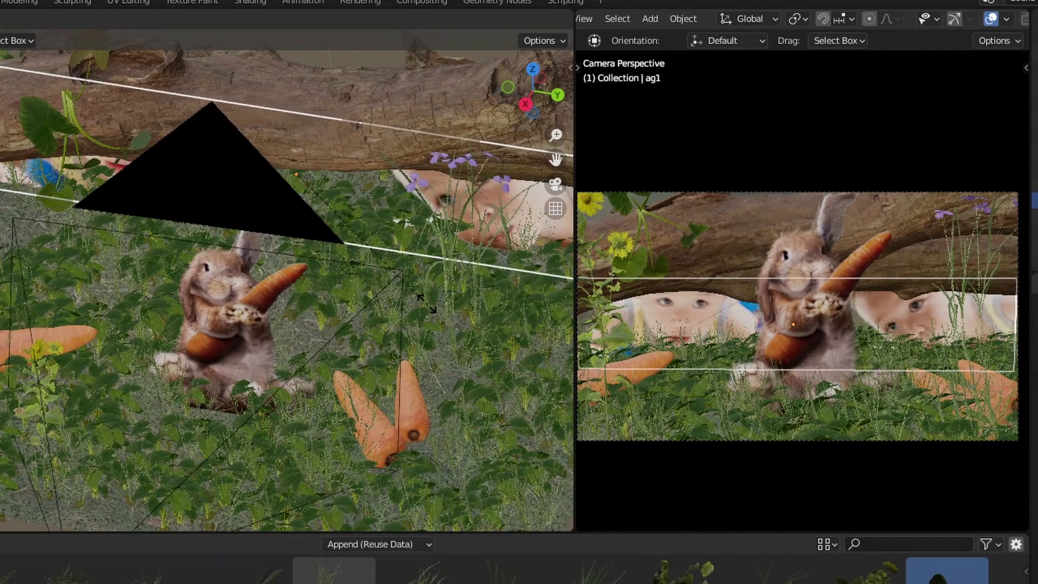
pyautogui.click(425, 301)
pyautogui.moveTo(297, 90); pyautogui.dragTo(297, 87)
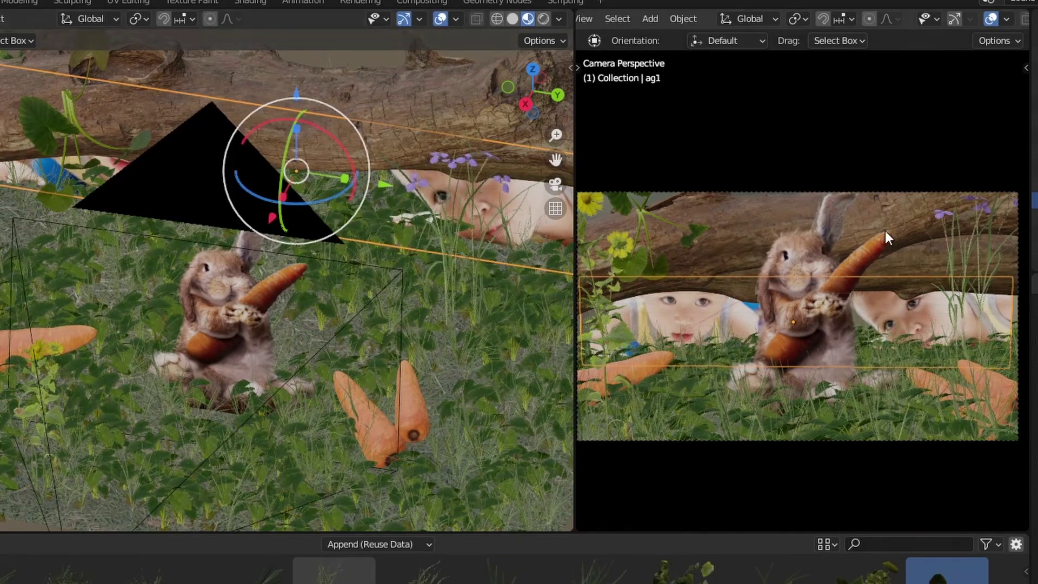
pyautogui.moveTo(640, 372); pyautogui.dragTo(644, 380)
# - Select the camera and apply the APS-C sensor preset to it
pyautogui.moveTo(307, 331); pyautogui.dragTo(306, 202, button='middle')
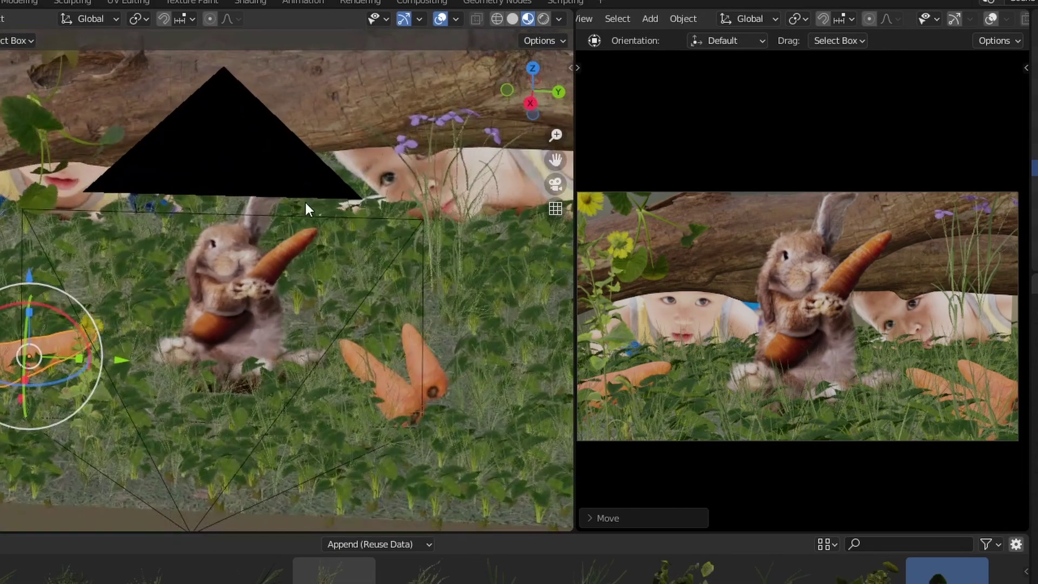
pyautogui.click(313, 178)
pyautogui.scroll(-2, 894, 319)
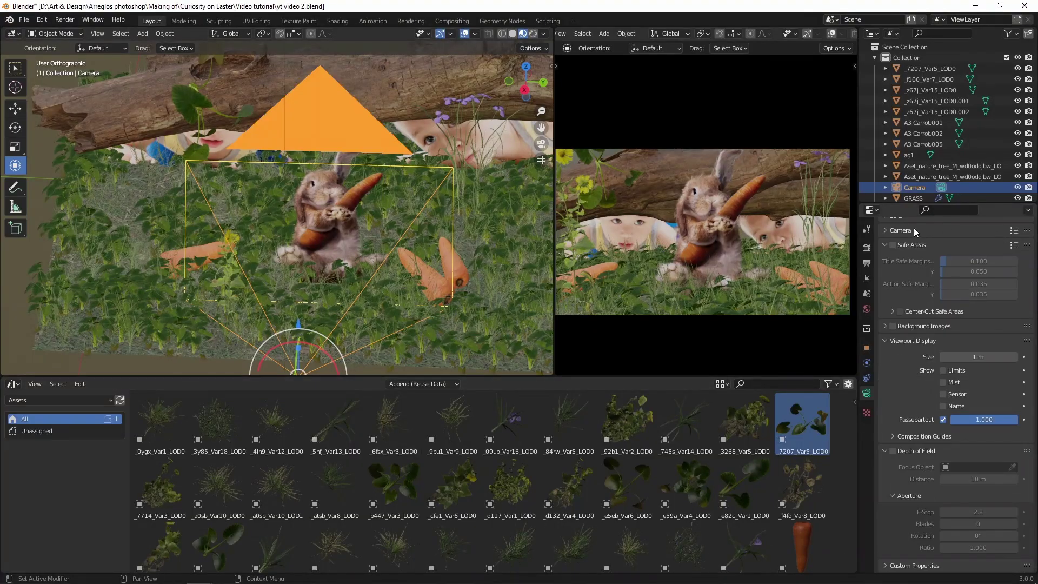
pyautogui.click(886, 230)
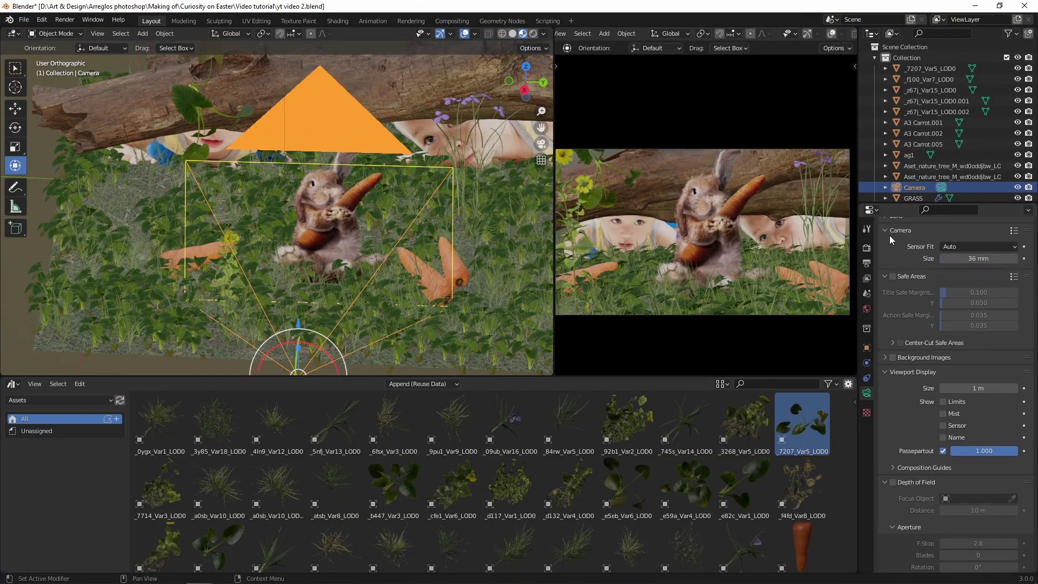
pyautogui.click(1012, 232)
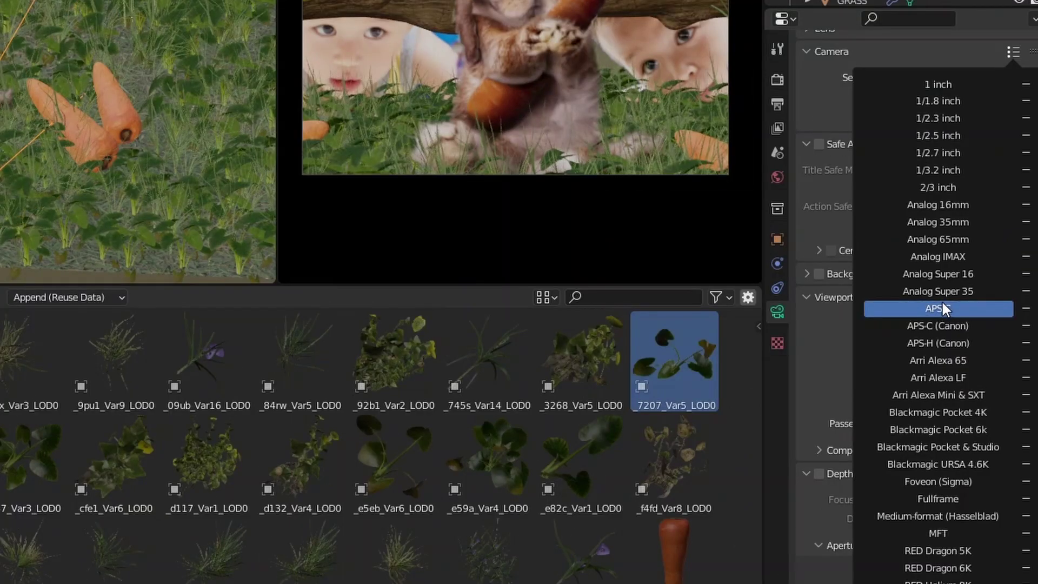
pyautogui.click(938, 308)
# - Set the camera lens's focal length to 33 mm
pyautogui.scroll(3, 945, 373)
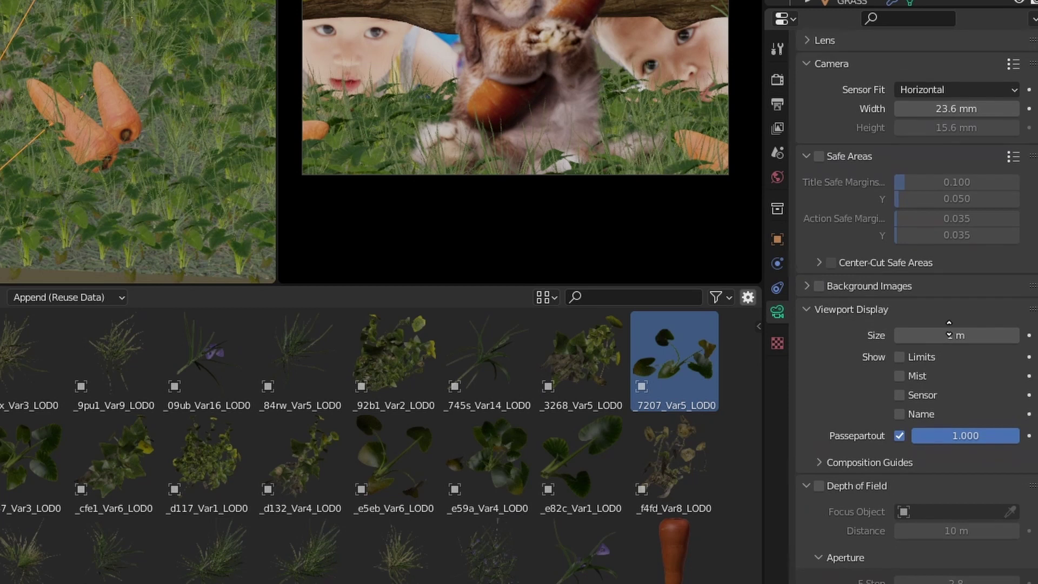
pyautogui.scroll(1, 945, 378)
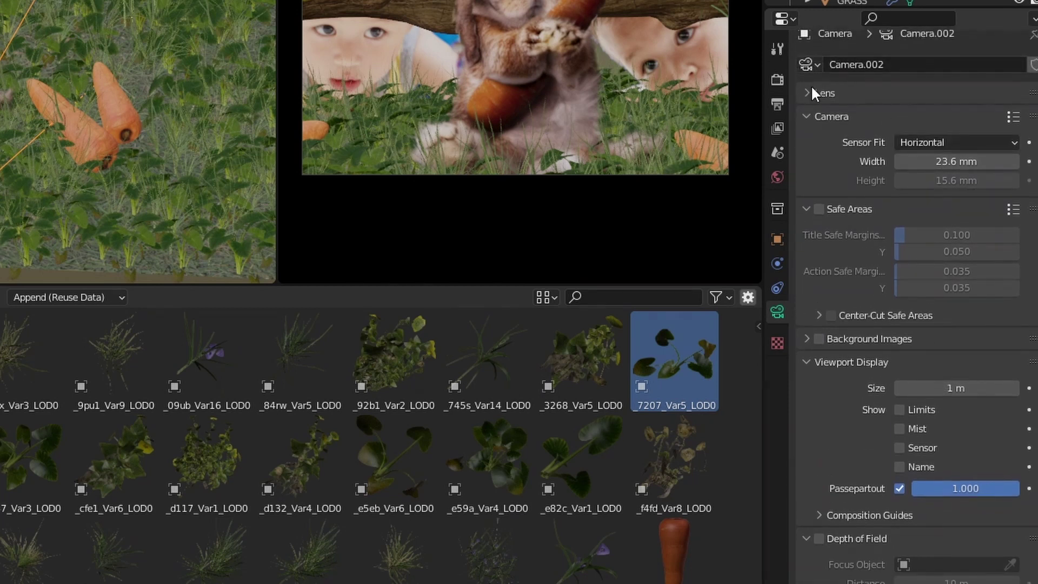
pyautogui.click(815, 93)
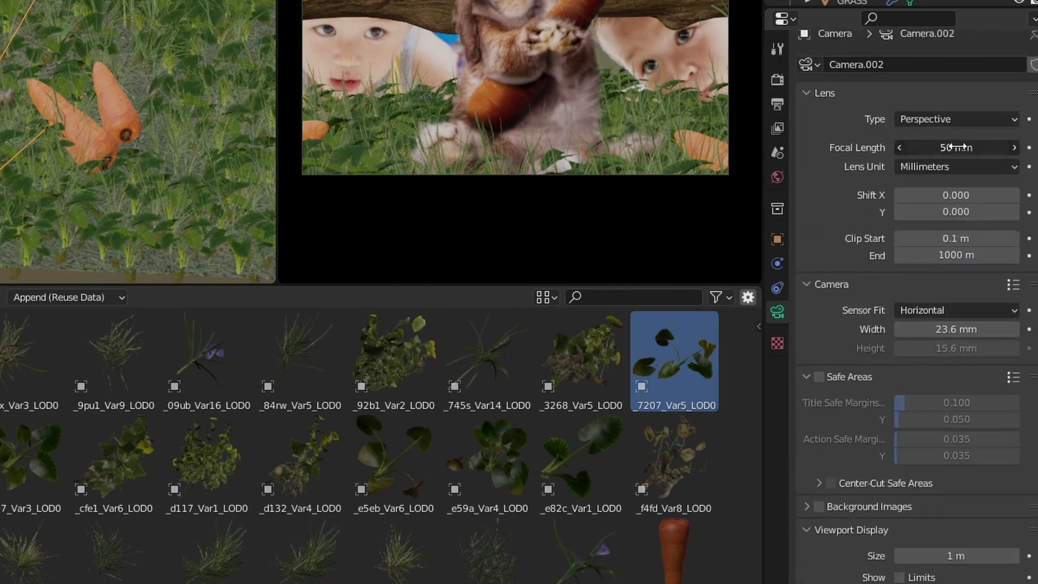
pyautogui.moveTo(957, 147); pyautogui.dragTo(943, 147)
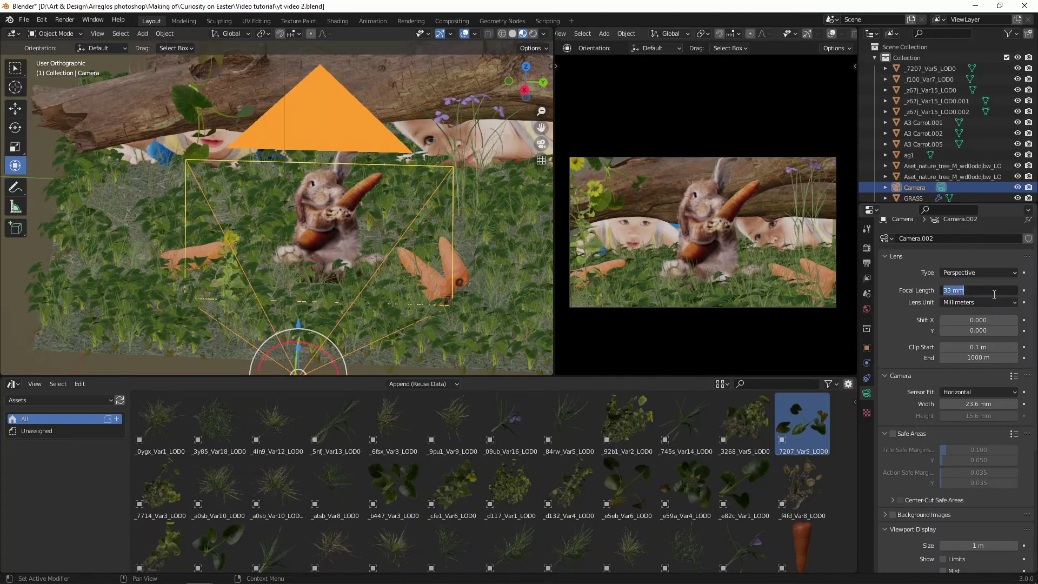
pyautogui.press('Return')
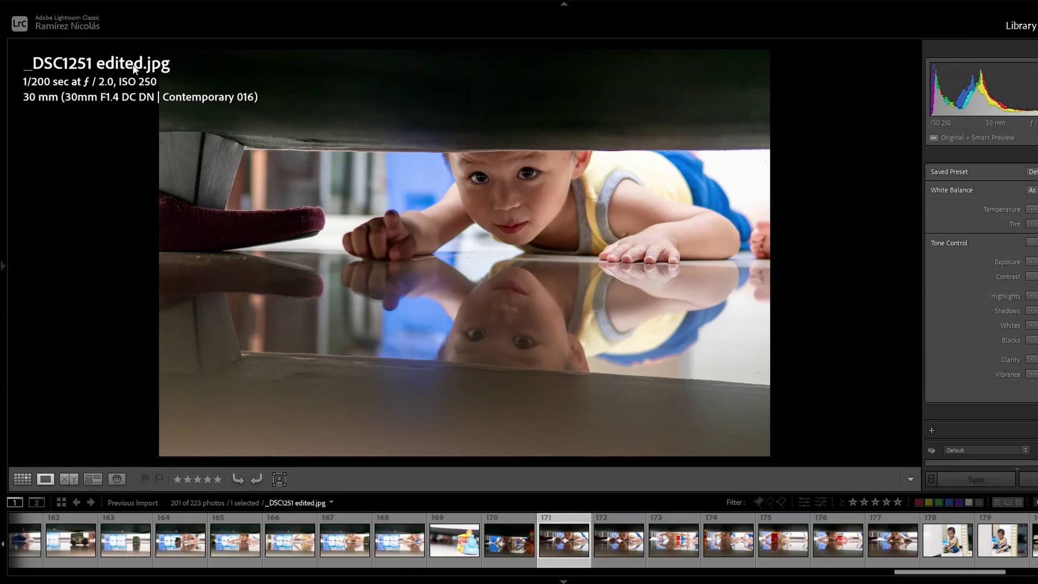
# - In Lightroom Classic, change from the single view of _DSC1251 edited.jpg to the thumbnail grid
pyautogui.click(22, 479)
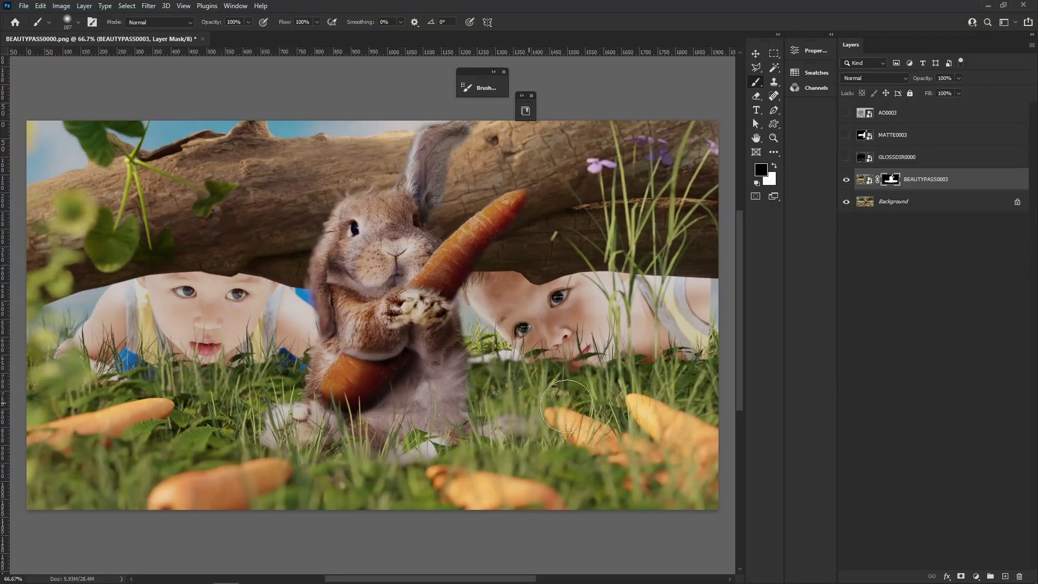
# - In Photoshop, convert the BEAUTYPASS0003 and Background layers together into one smart object
pyautogui.keyDown('shift'); pyautogui.click(936, 207); pyautogui.keyUp('shift')
pyautogui.rightClick(936, 208)
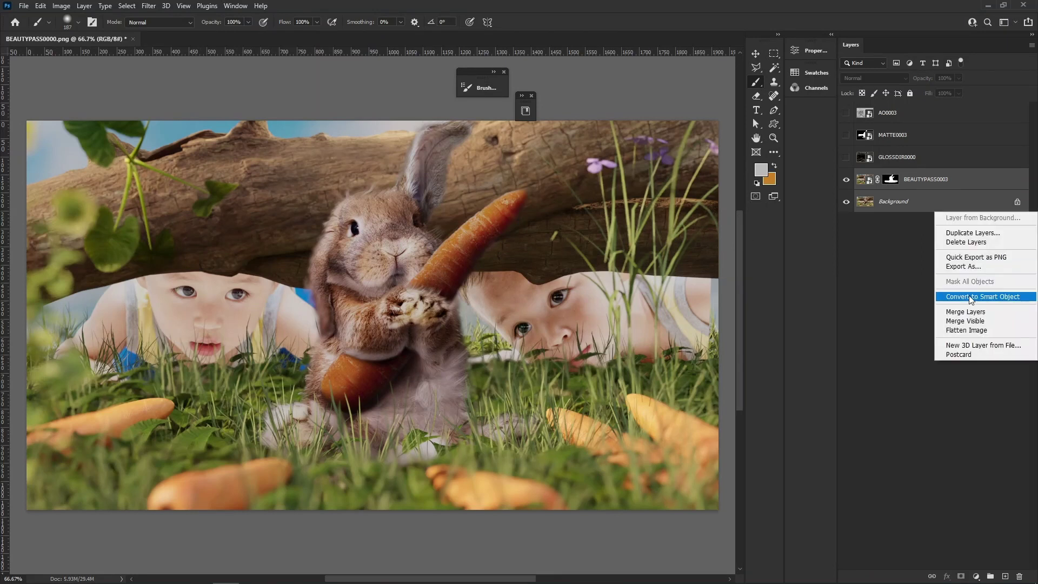
pyautogui.click(967, 296)
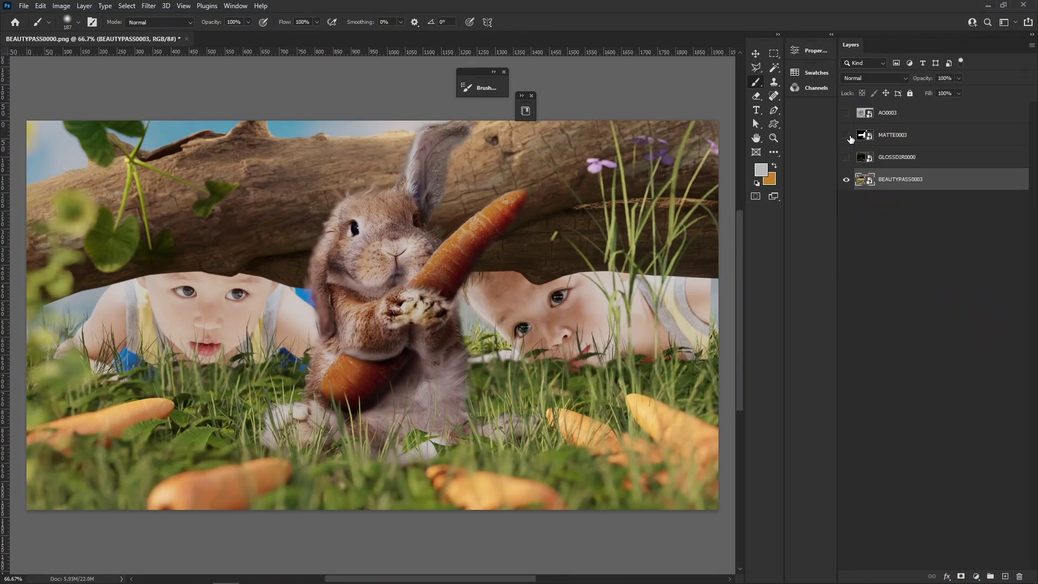
# - Show the AO0003 layer with a Levels adjustment and paint its black mask white over the foreground grass and carrots
pyautogui.click(846, 113)
pyautogui.click(863, 121)
pyautogui.click(84, 5)
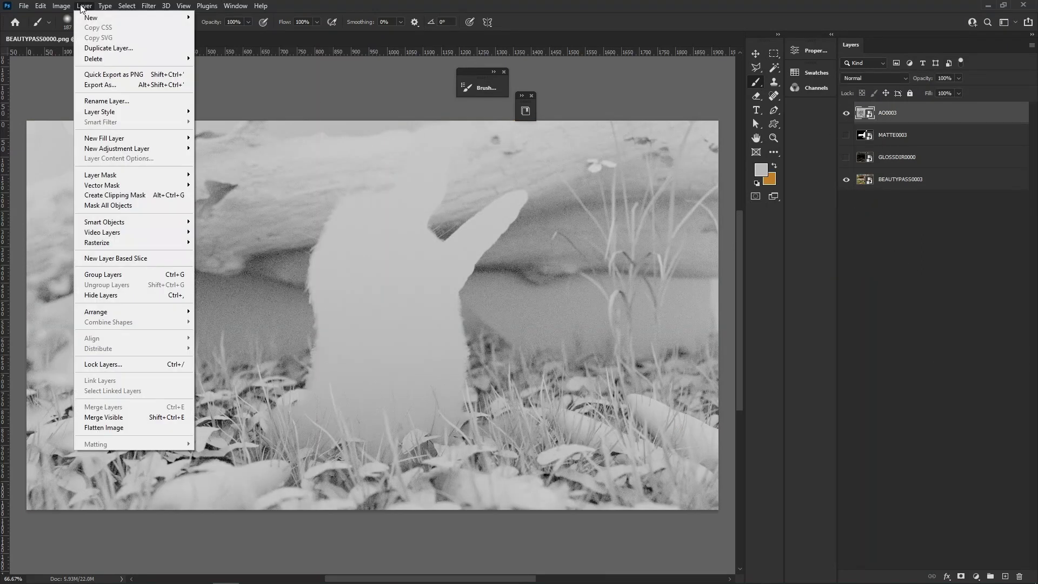
pyautogui.moveTo(43, 9)
pyautogui.moveTo(97, 33)
pyautogui.click(262, 44)
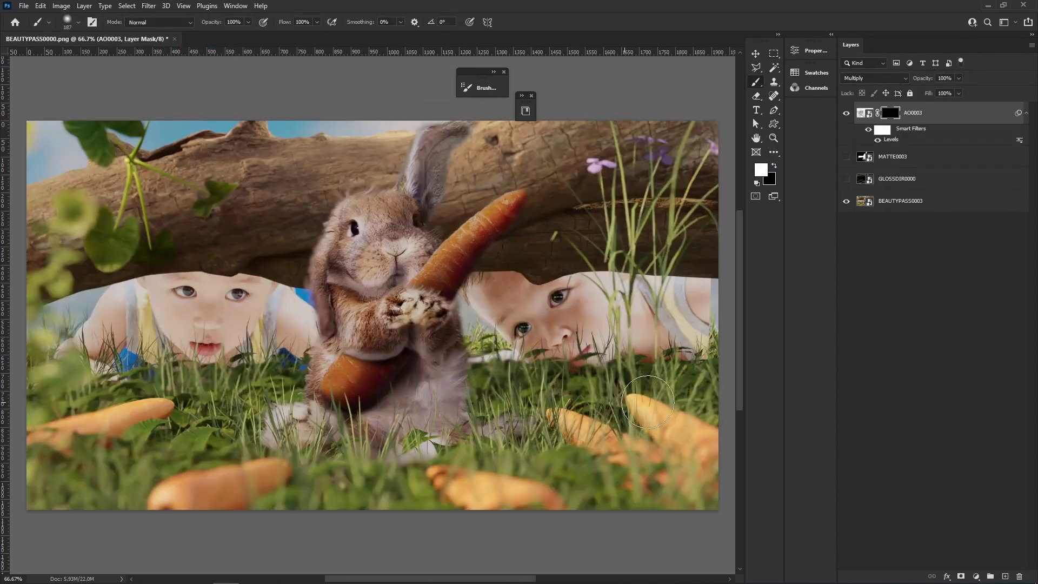
pyautogui.moveTo(647, 401)
pyautogui.mouseDown()
pyautogui.moveTo(621, 424)
pyautogui.moveTo(454, 465)
pyautogui.moveTo(189, 460)
pyautogui.mouseUp()
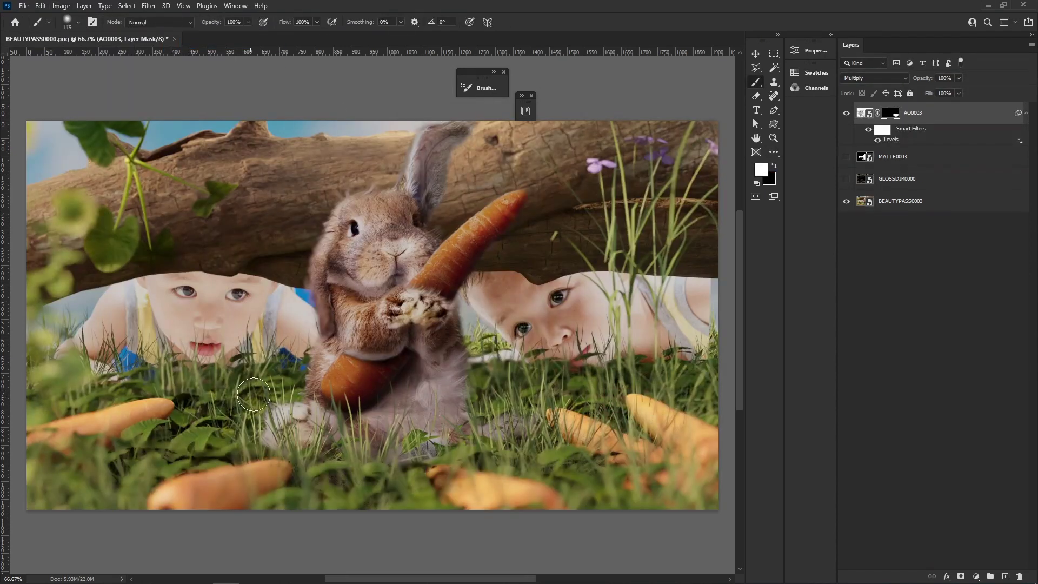
# - Set the GLOSSDIR0000 layer to Screen and reveal it through a black mask by painting white along the upper log
pyautogui.click(881, 78)
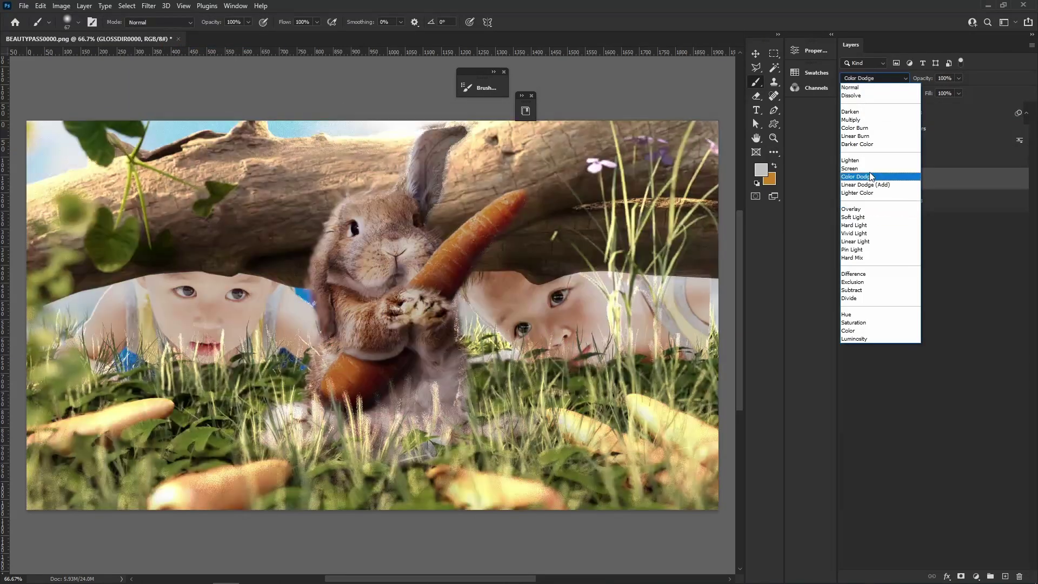
pyautogui.click(865, 168)
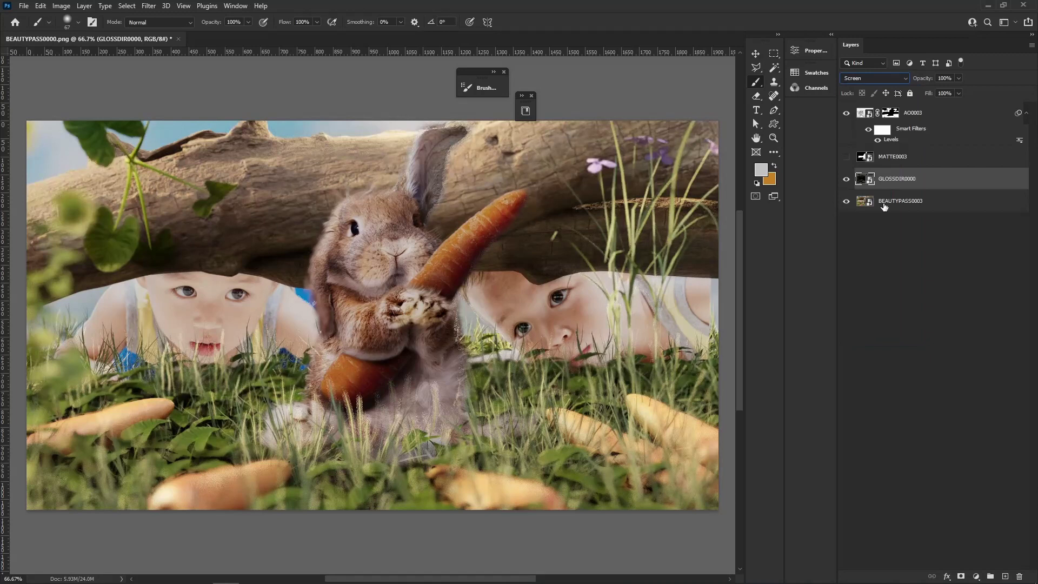
pyautogui.keyDown('alt'); pyautogui.click(961, 576); pyautogui.keyUp('alt')
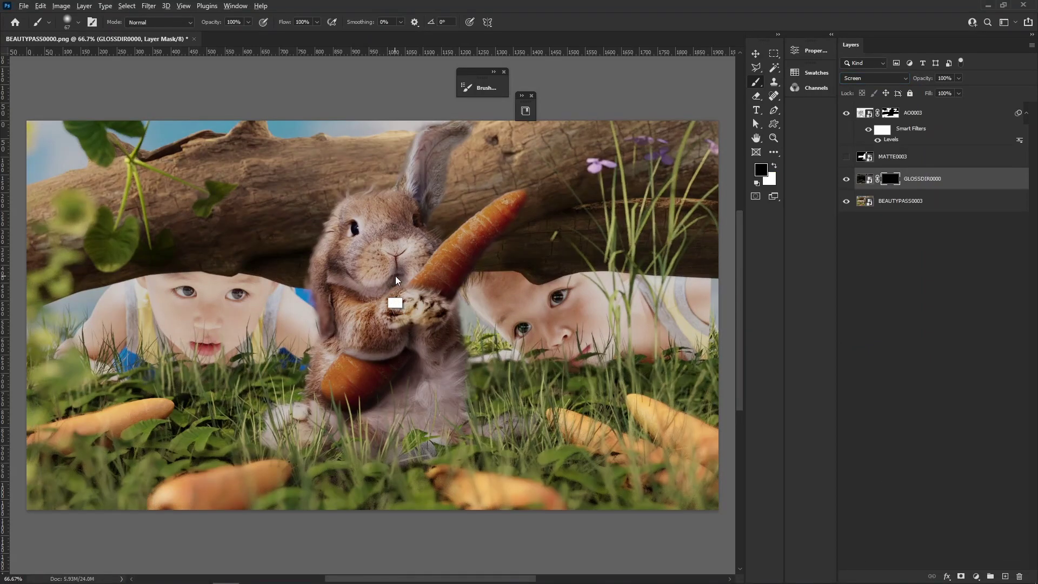
pyautogui.press('x')
pyautogui.keyDown('alt'); pyautogui.moveTo(143, 192); pyautogui.dragTo(173, 192, button='right'); pyautogui.keyUp('alt')
pyautogui.moveTo(58, 188); pyautogui.dragTo(391, 157)
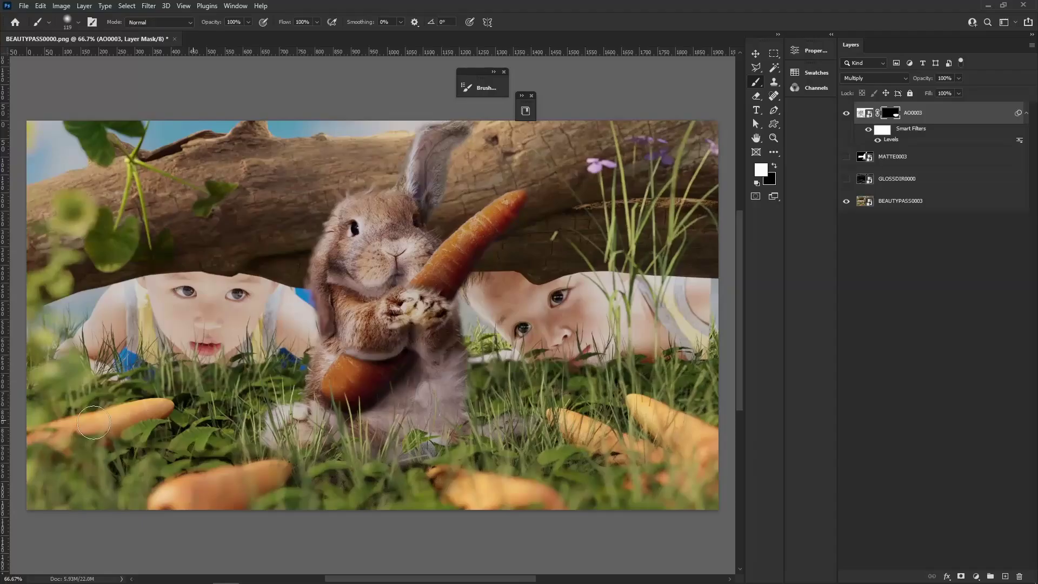
# - Refine the AO0003 layer mask, painting white over the foreground carrots and log and black over the boy behind the tall grass
pyautogui.moveTo(64, 444)
pyautogui.mouseDown()
pyautogui.moveTo(232, 505)
pyautogui.moveTo(694, 390)
pyautogui.mouseUp()
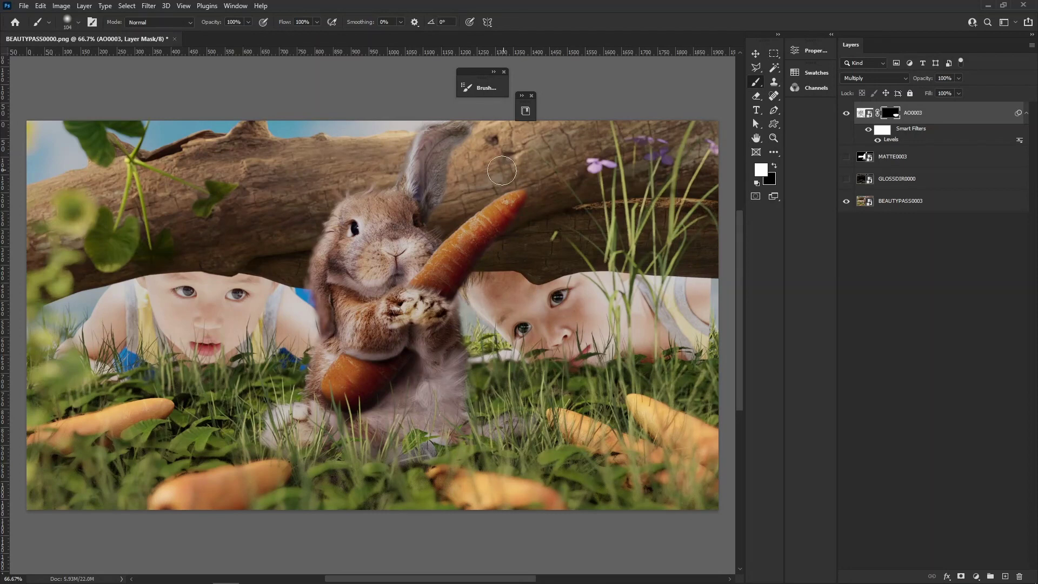
pyautogui.moveTo(502, 171)
pyautogui.mouseDown()
pyautogui.moveTo(579, 199)
pyautogui.moveTo(522, 260)
pyautogui.mouseUp()
pyautogui.press('x')
pyautogui.moveTo(603, 289); pyautogui.dragTo(698, 292)
pyautogui.press('x')
pyautogui.moveTo(257, 245); pyautogui.dragTo(56, 262)
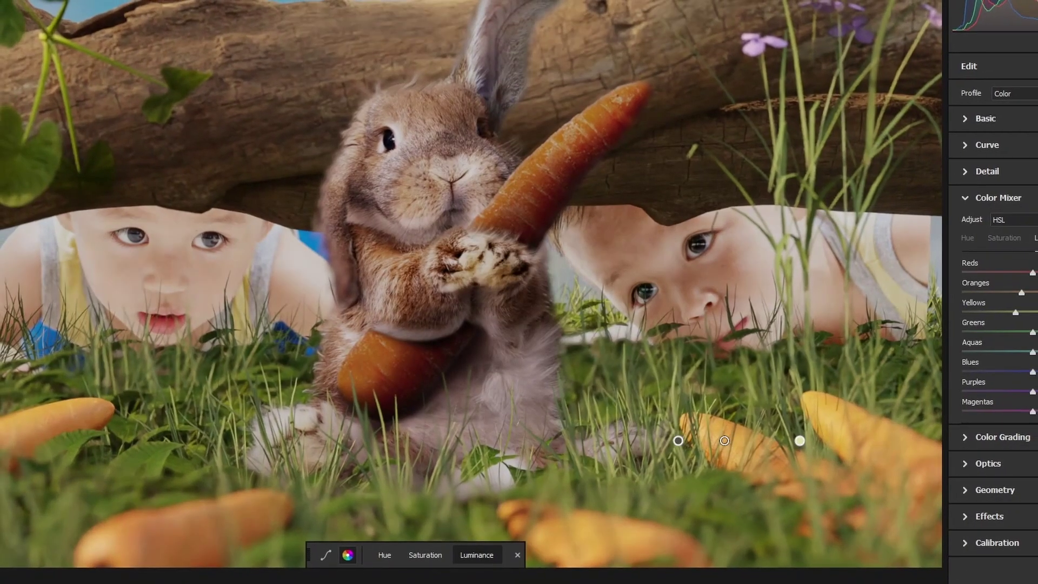
# - In the Color Mixer, darken the carrots' orange and yellow luminance and shift the hues: Oranges -20, Yellows -59, Aquas -4, Blues -18
pyautogui.moveTo(724, 440); pyautogui.dragTo(709, 440)
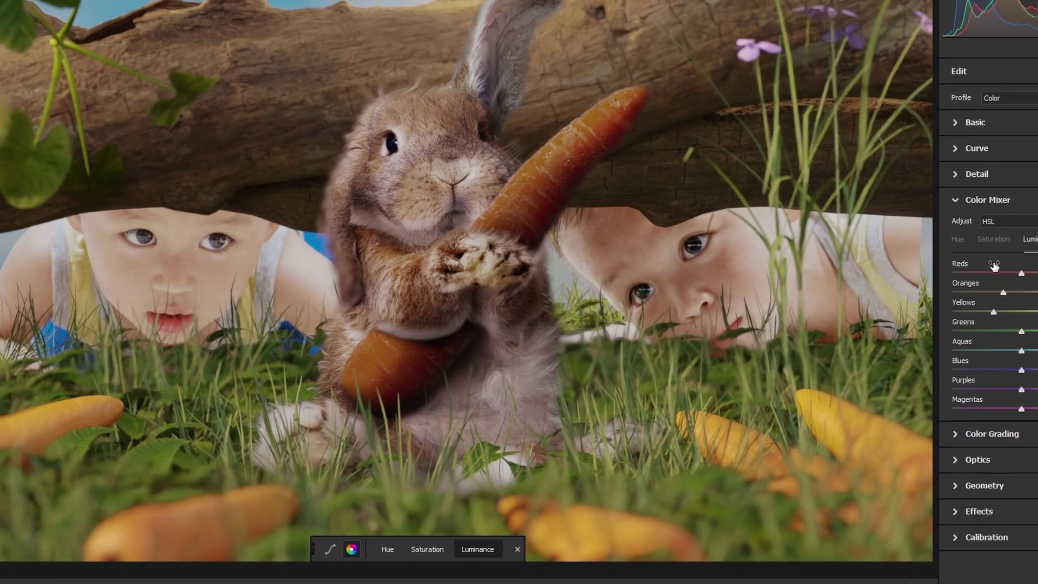
pyautogui.click(968, 238)
pyautogui.moveTo(818, 411); pyautogui.dragTo(783, 410)
pyautogui.moveTo(237, 3); pyautogui.dragTo(180, 10)
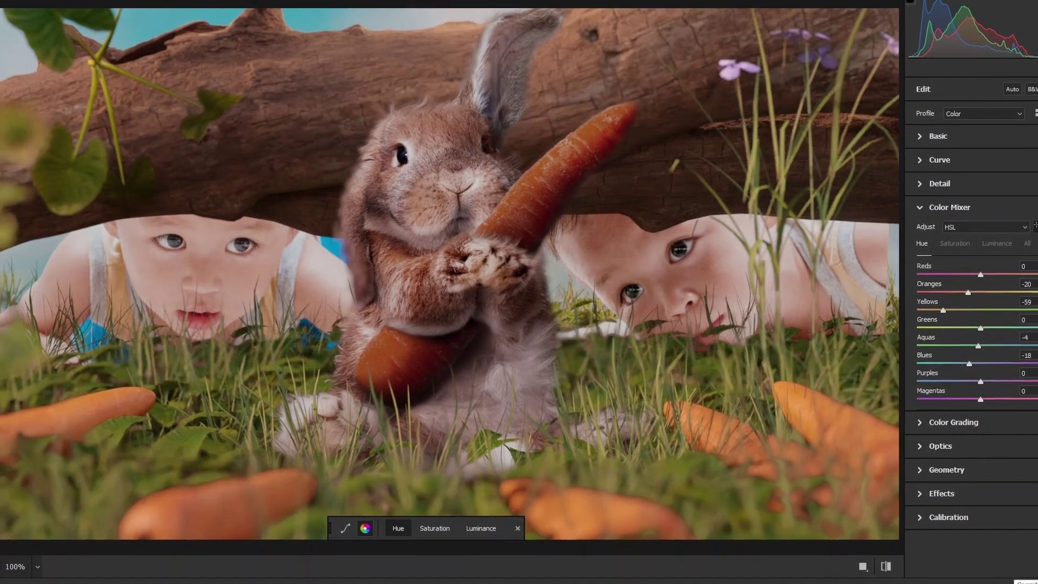
# - Reduce a setting in the Basic adjustments and apply the Camera Raw filter
pyautogui.click(938, 137)
pyautogui.moveTo(977, 267); pyautogui.dragTo(912, 269)
pyautogui.click(989, 580)
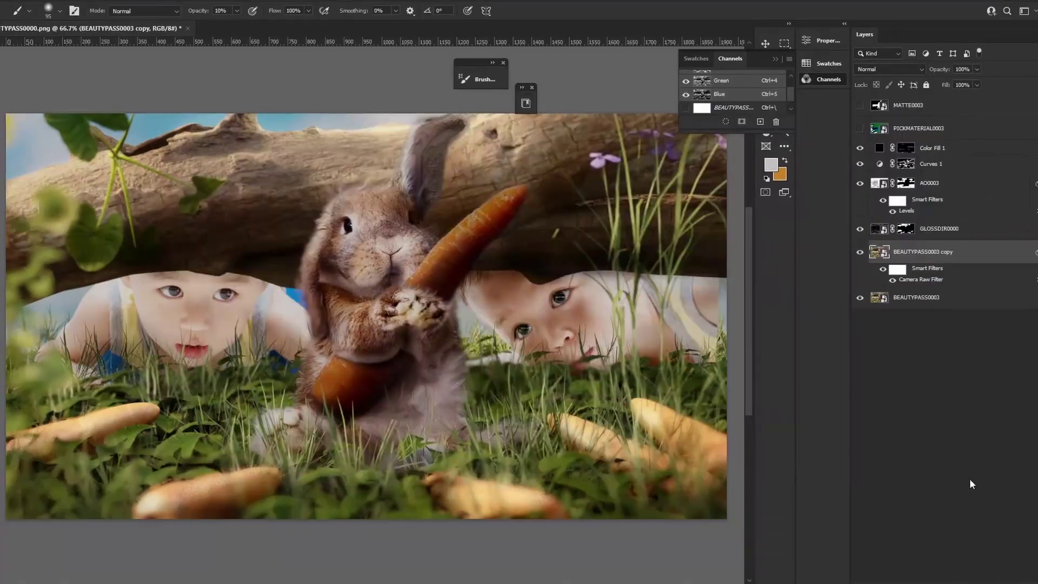
# - Set the BEAUTYPASS0003 copy layer's opacity to 69% and compare the image with that layer hidden and shown
pyautogui.moveTo(943, 71); pyautogui.dragTo(927, 73)
pyautogui.click(858, 252)
pyautogui.click(858, 253)
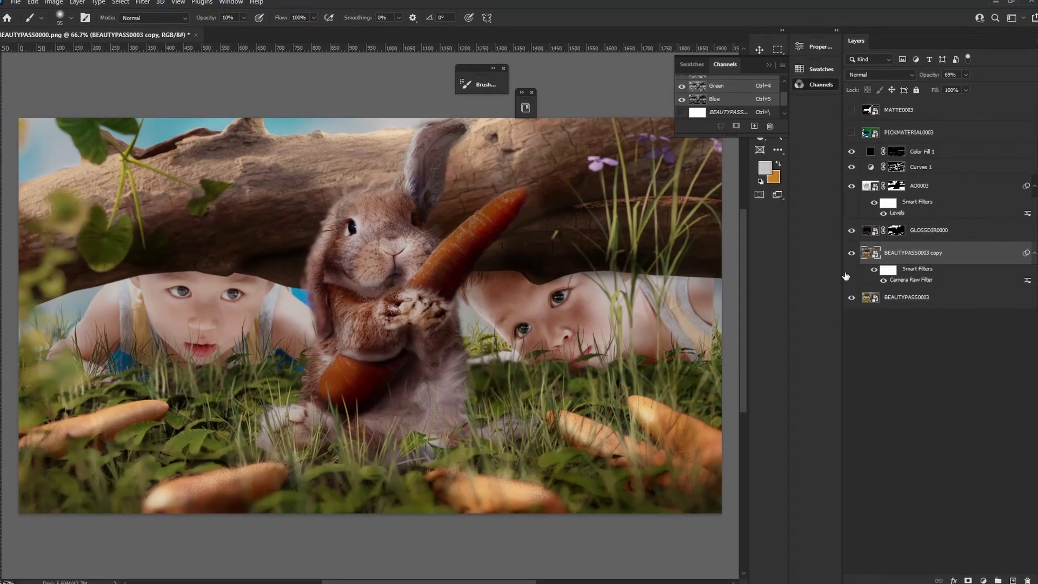
pyautogui.click(858, 252)
pyautogui.click(858, 252)
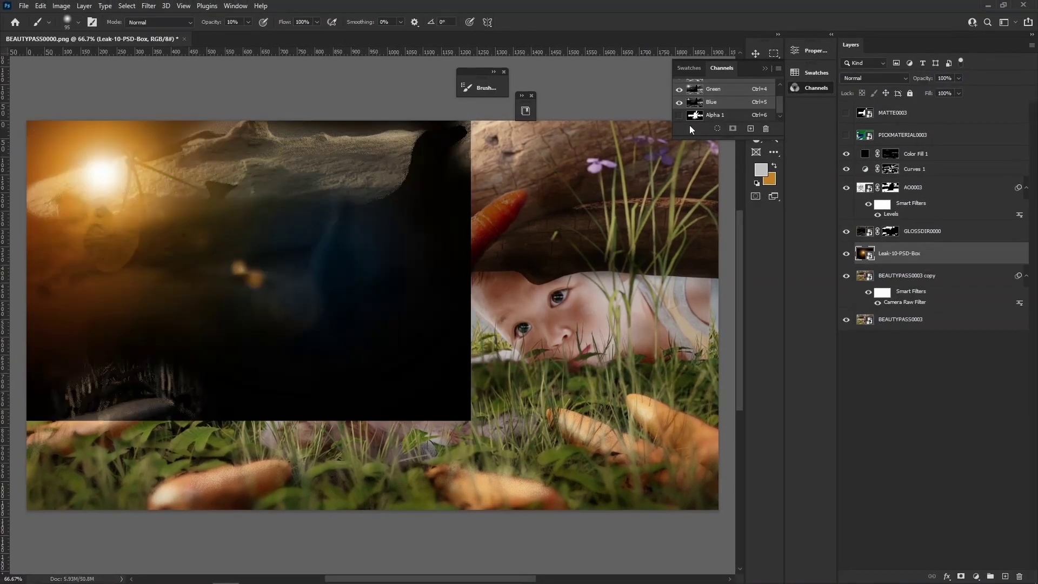
# - Set the Leak-10-PSD-Box layer's blend mode to Screen and shift the light leak toward the image's upper-left corner
pyautogui.click(876, 76)
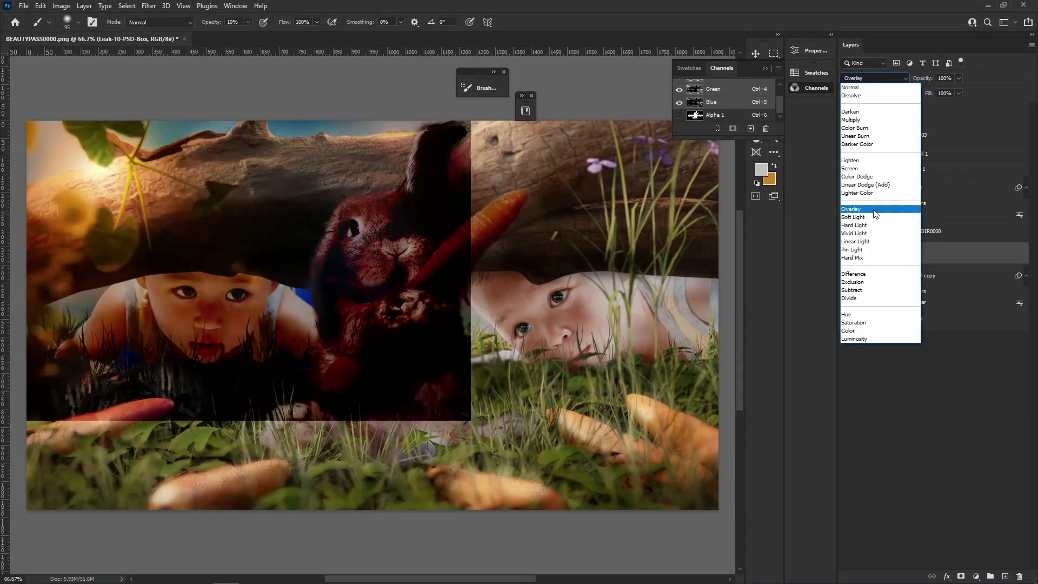
pyautogui.click(856, 168)
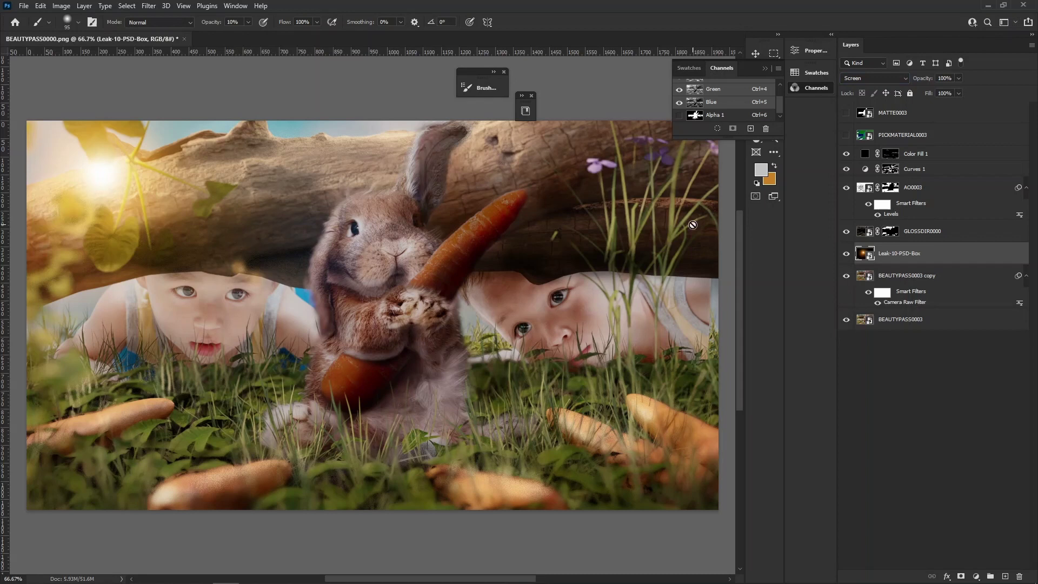
pyautogui.keyDown('ctrl'); pyautogui.moveTo(105, 188); pyautogui.dragTo(63, 153); pyautogui.keyUp('ctrl')
# - Slightly reduce the light leak's saturation with a Hue/Saturation smart filter
pyautogui.hotkey('ctrl', 'u')
pyautogui.moveTo(489, 192); pyautogui.dragTo(476, 197)
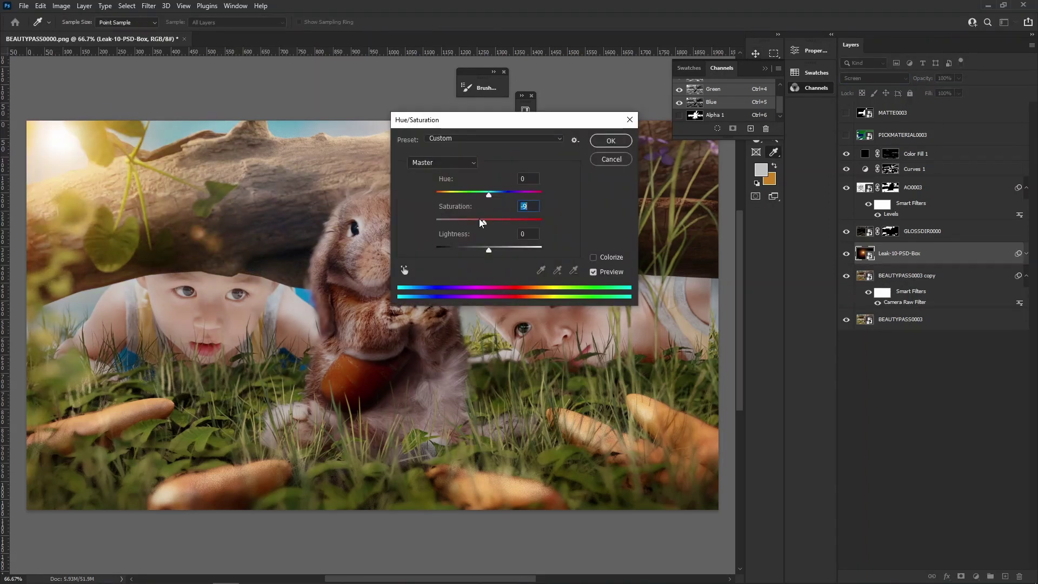
pyautogui.moveTo(479, 219); pyautogui.dragTo(476, 222)
pyautogui.press('Return')
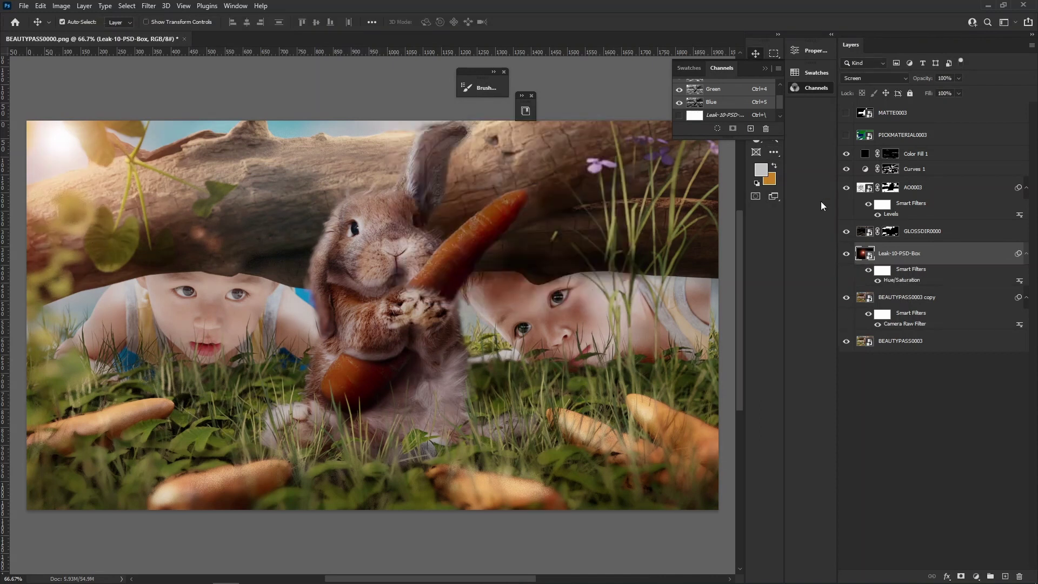
# - Add an empty painting layer above the Color Fill 1 layer and close the Swatches and Channels panels
pyautogui.click(1005, 577)
pyautogui.press('b')
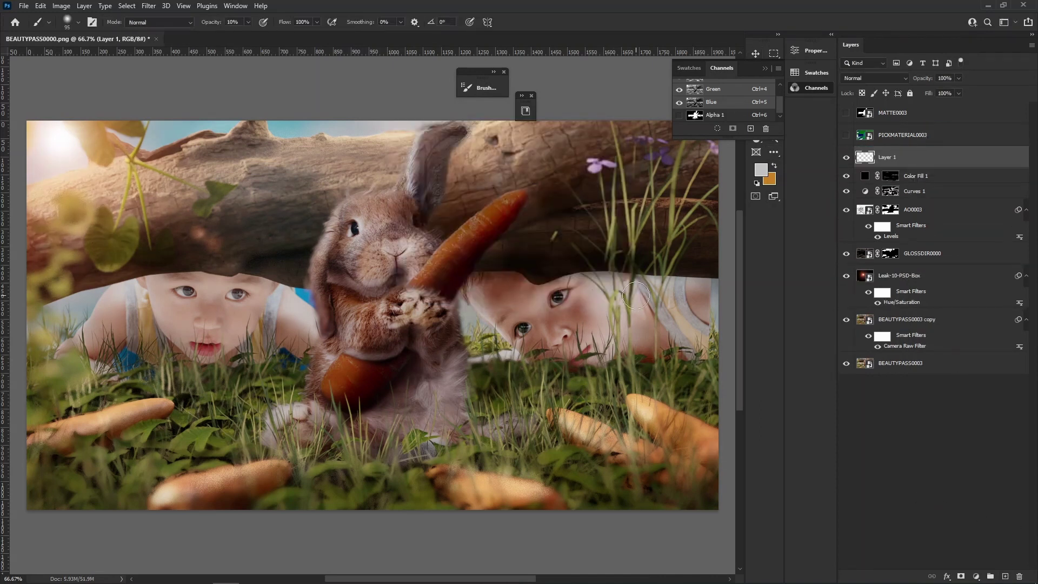
pyautogui.click(874, 78)
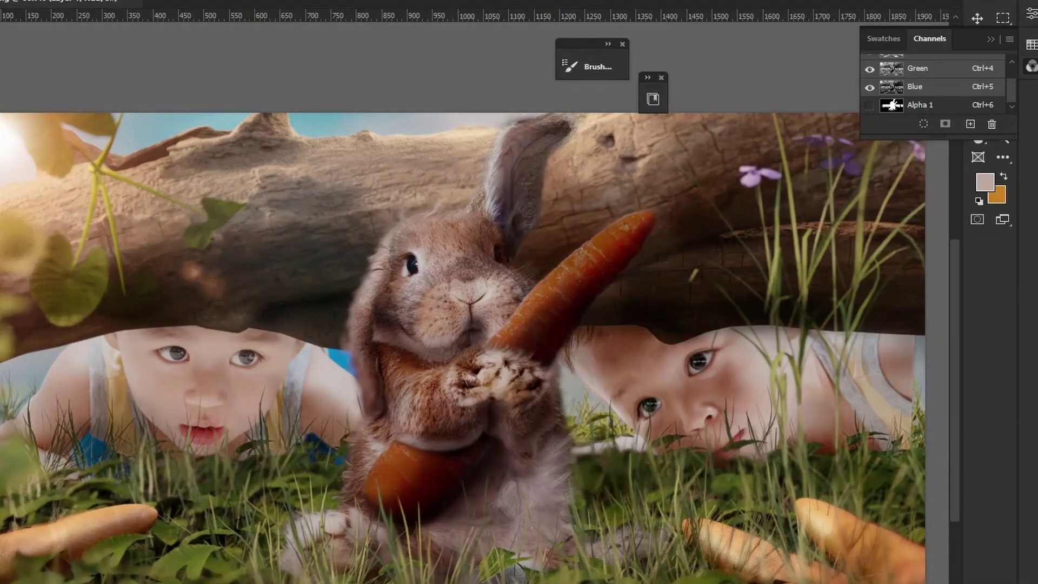
pyautogui.moveTo(955, 32); pyautogui.dragTo(939, 114)
pyautogui.click(997, 104)
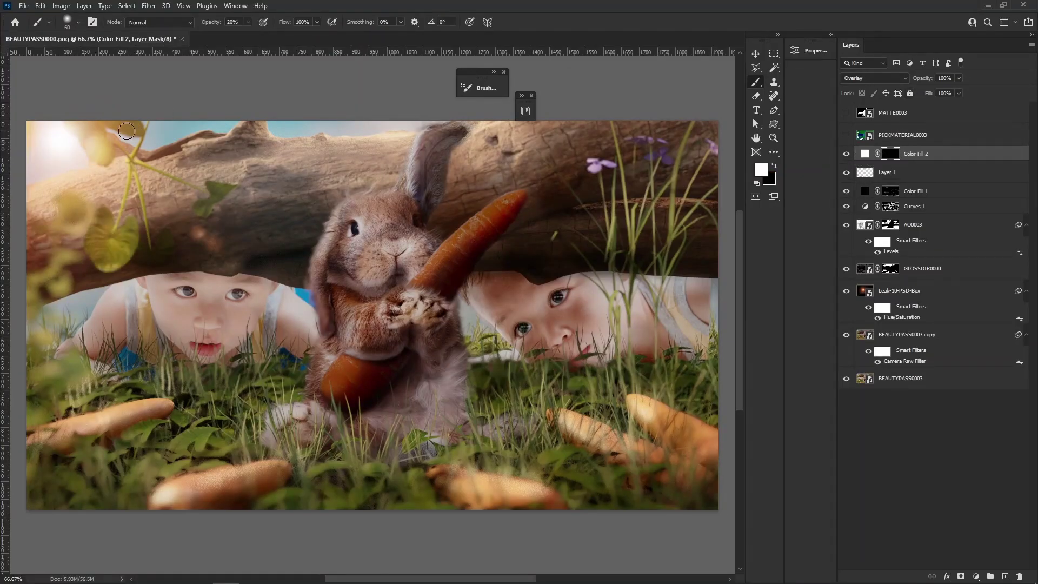
# - Paint white on the Color Fill 2 mask with a 20% opacity brush, brightening the rabbit's edge, the foreground and the purple flower
pyautogui.press('x')
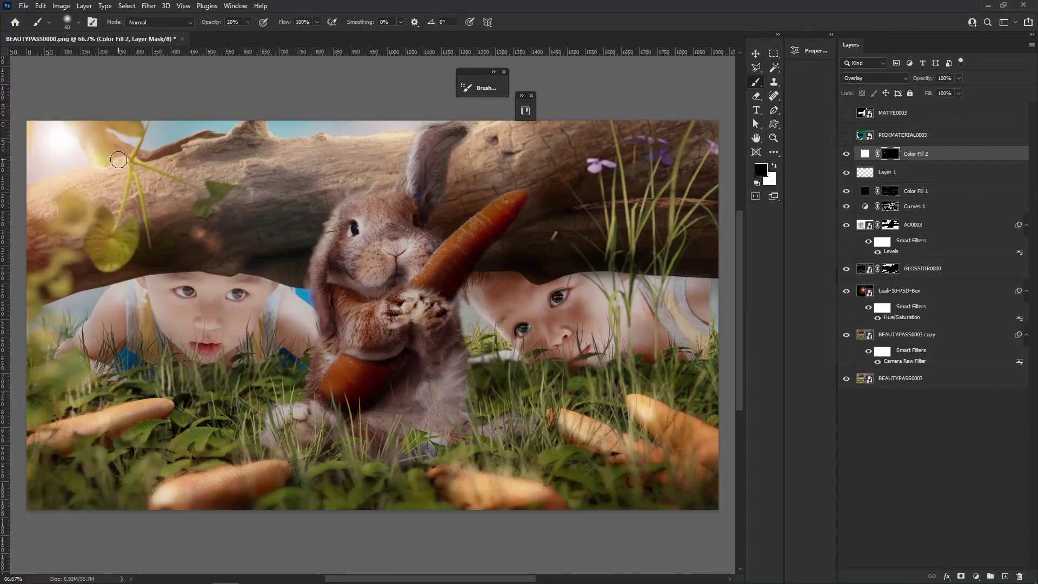
pyautogui.keyDown('alt'); pyautogui.moveTo(356, 267); pyautogui.dragTo(336, 268, button='right'); pyautogui.keyUp('alt')
pyautogui.press('x')
pyautogui.moveTo(334, 219); pyautogui.dragTo(319, 297)
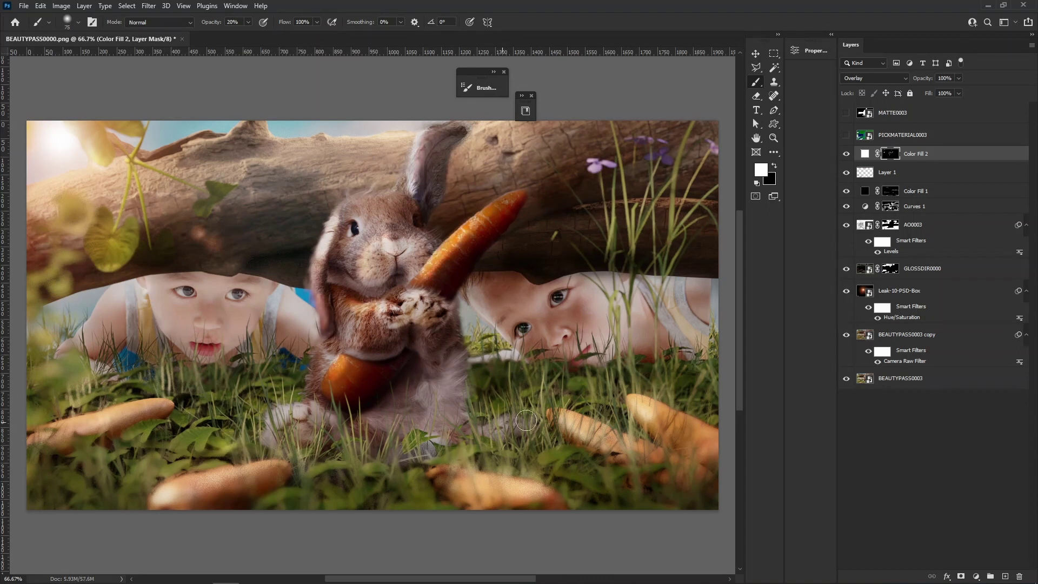
pyautogui.moveTo(112, 432); pyautogui.dragTo(45, 423)
pyautogui.keyDown('alt'); pyautogui.moveTo(591, 171); pyautogui.dragTo(565, 171, button='right'); pyautogui.keyUp('alt')
pyautogui.moveTo(591, 172); pyautogui.dragTo(606, 164)
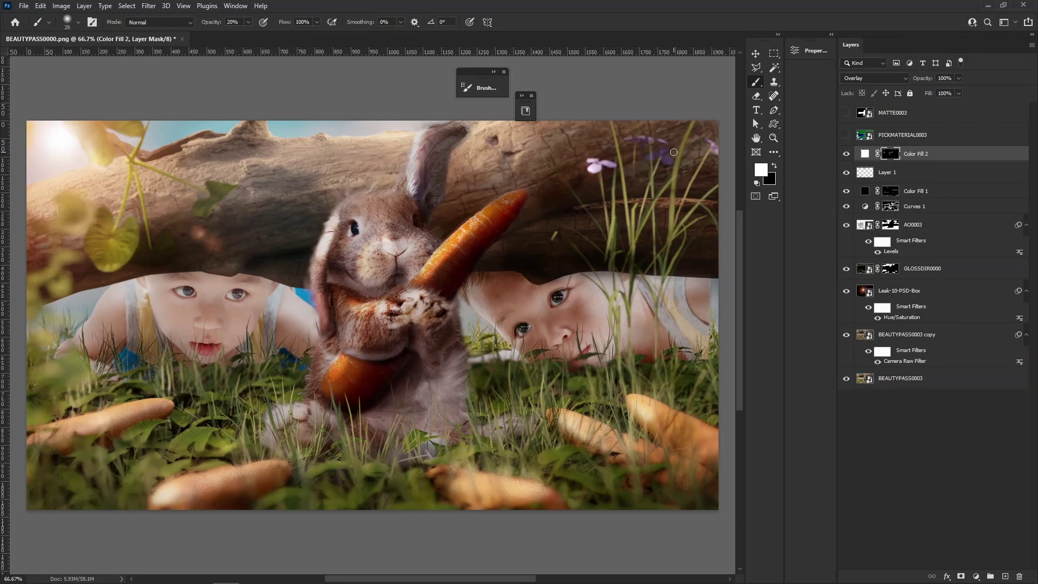